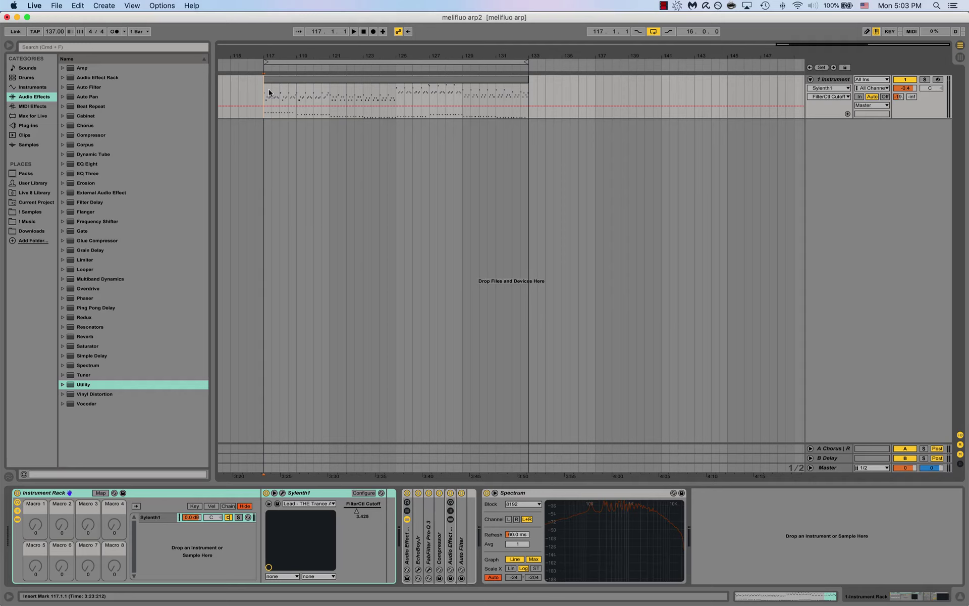
Switch to the browser and resume the Melifluo reference video on YouTube
key("super+Tab")
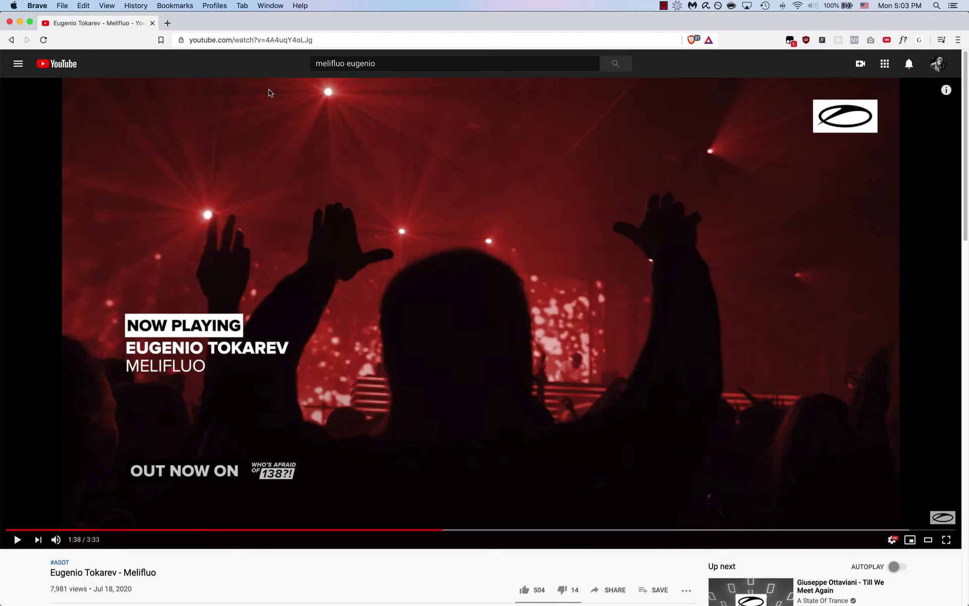
left_click(442, 495)
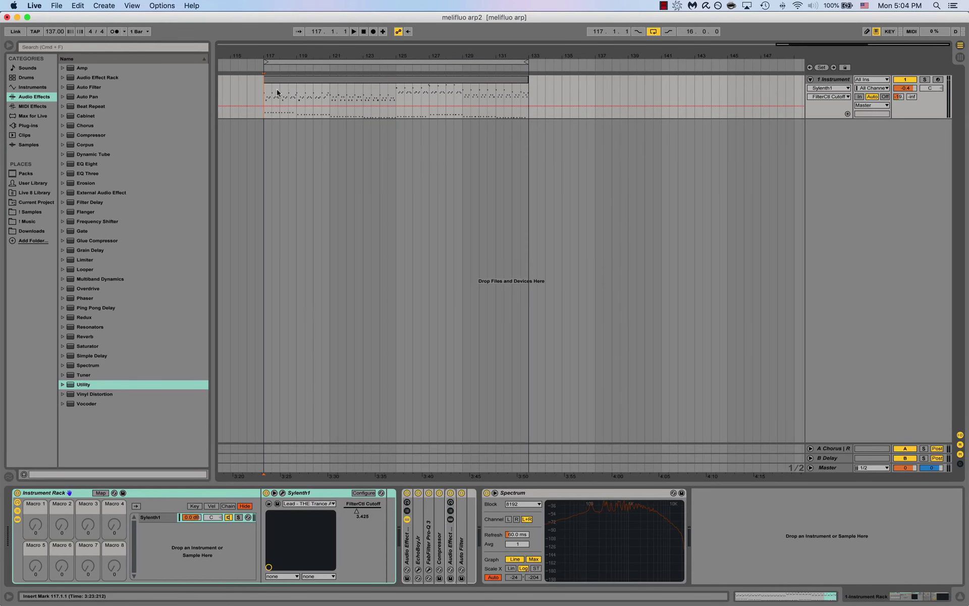
Play the arp and raise the Sylenth1 FilterCtl Cutoff from 3.425 to 9.178
key("space")
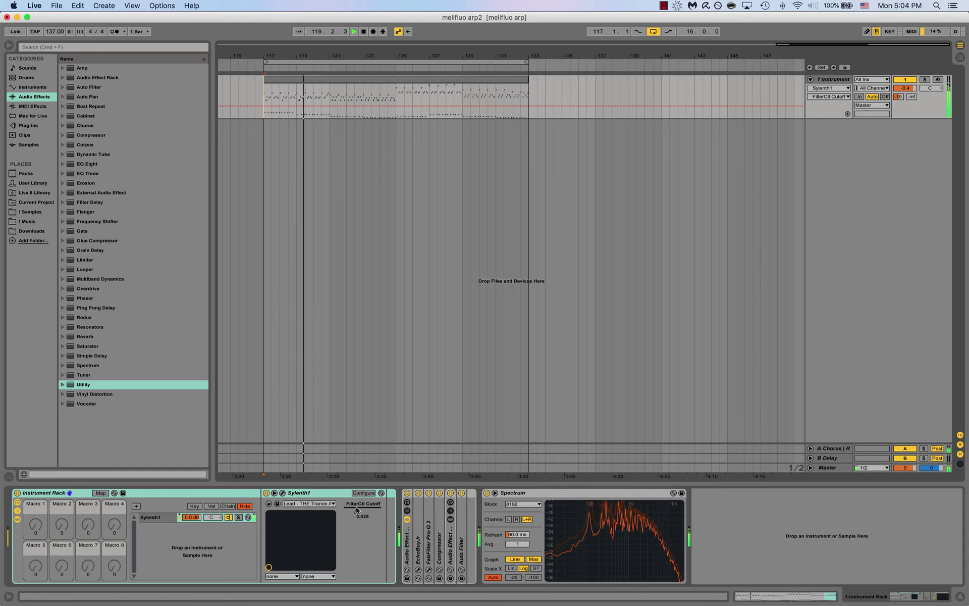
left_click_drag(356, 508, 356, 439)
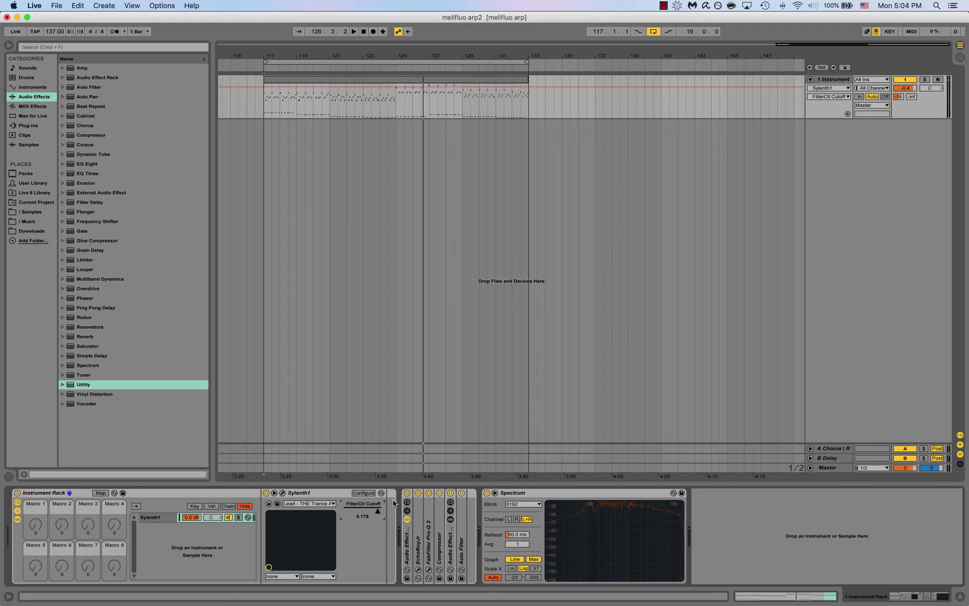
Insert a new MIDI track and load Sylenth1 from Plug-ins > VST > Synths onto it
right_click(814, 142)
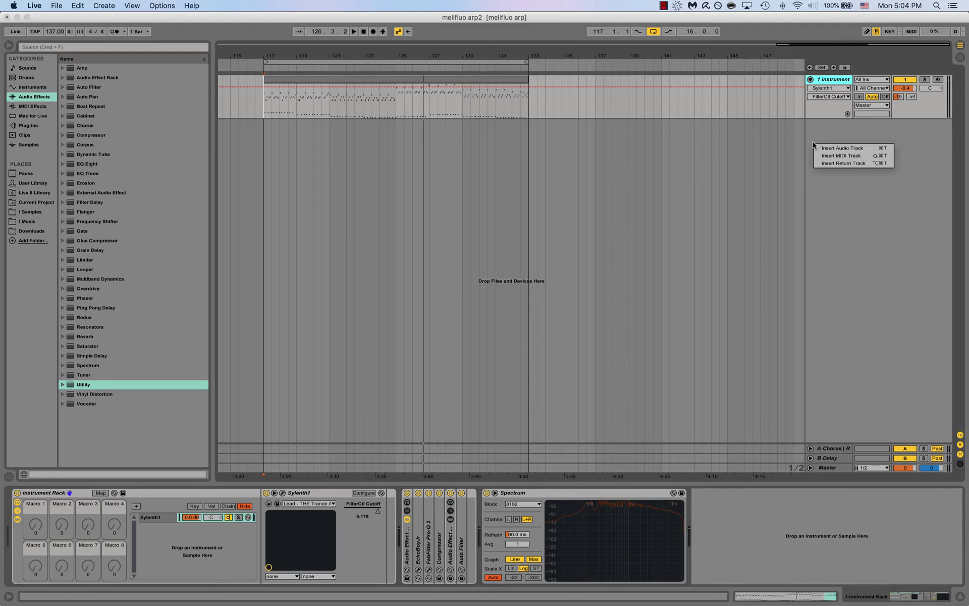
left_click(824, 151)
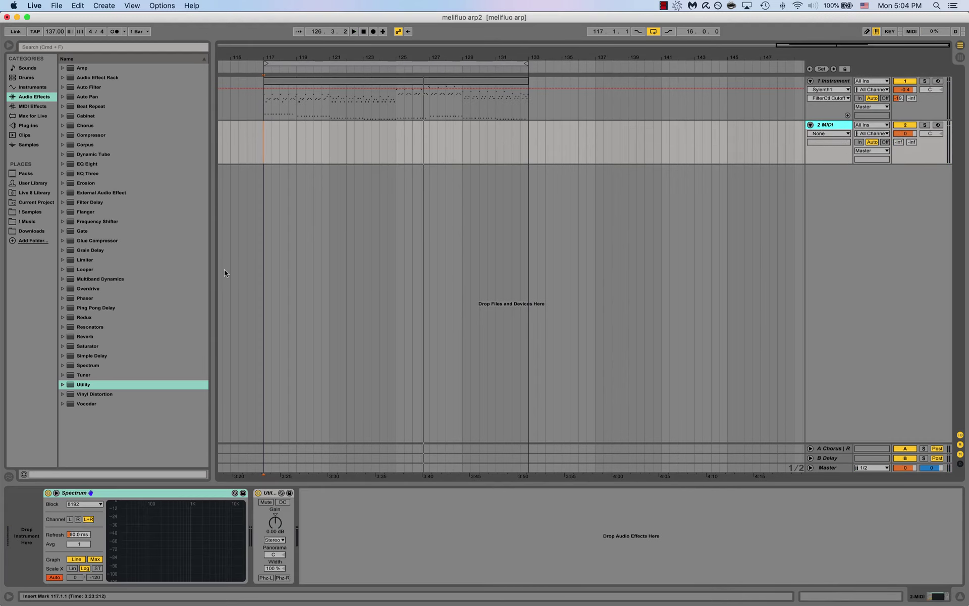
left_click(27, 125)
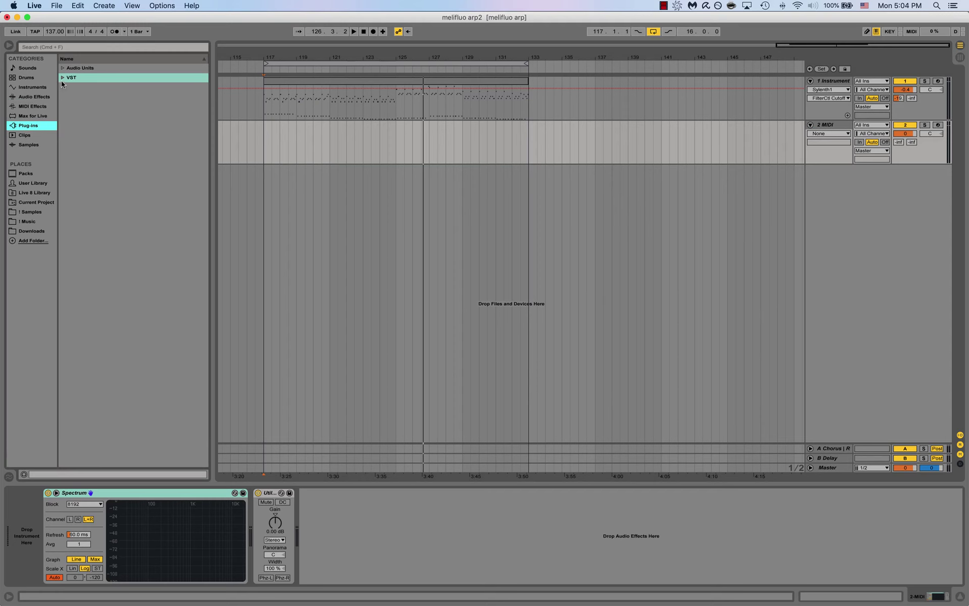
left_click(63, 78)
left_click(69, 213)
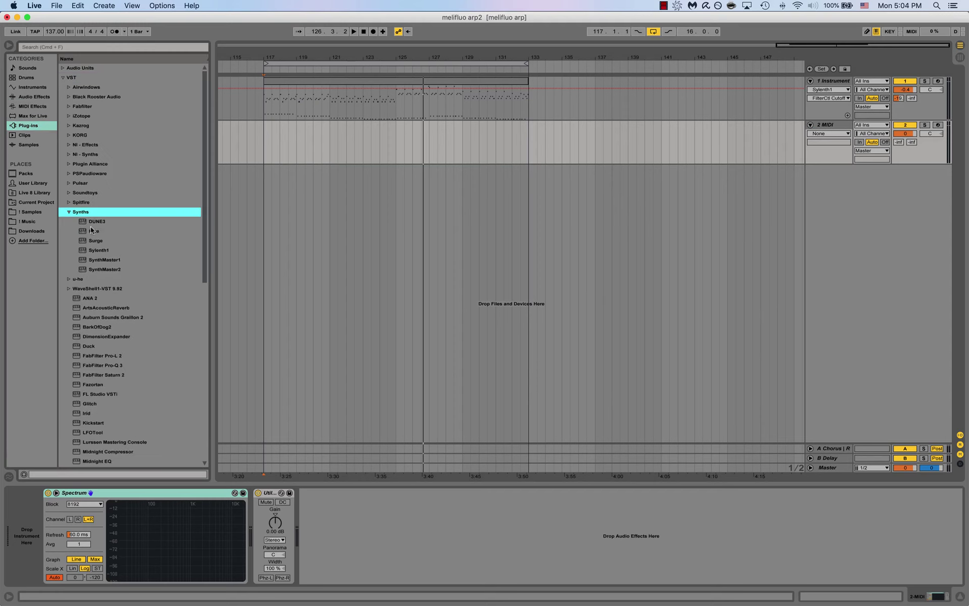
left_click_drag(97, 251, 88, 302)
left_click_drag(56, 492, 49, 500)
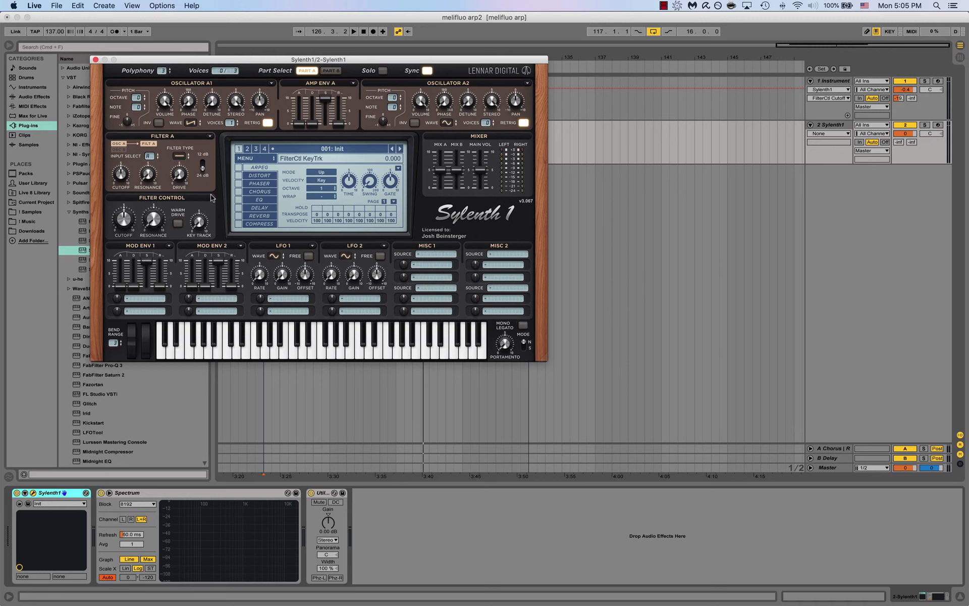
Copy the arp clip from track 1 into track 2 and solo track 2
left_click_drag(391, 60, 447, 186)
right_click(386, 77)
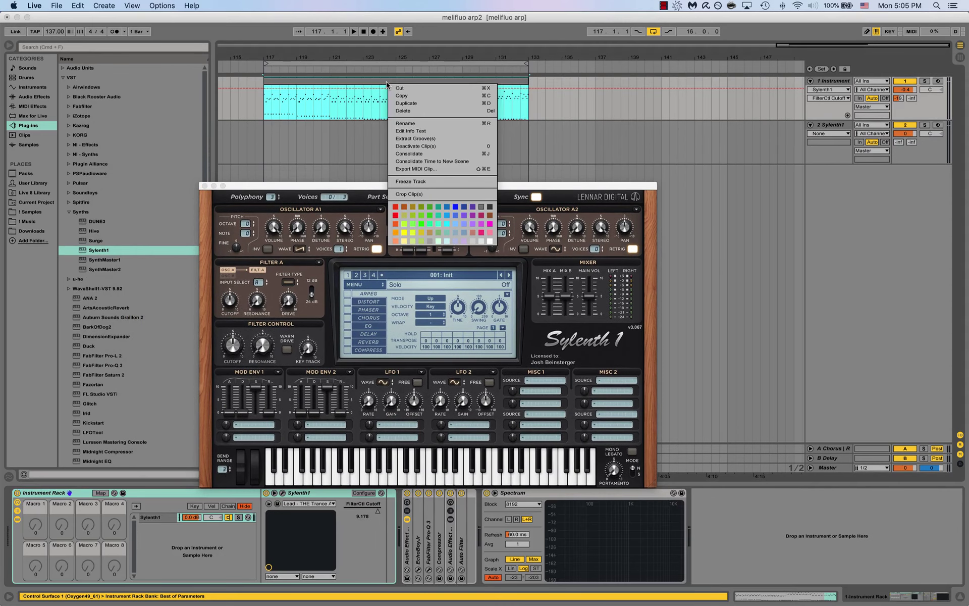
left_click(406, 96)
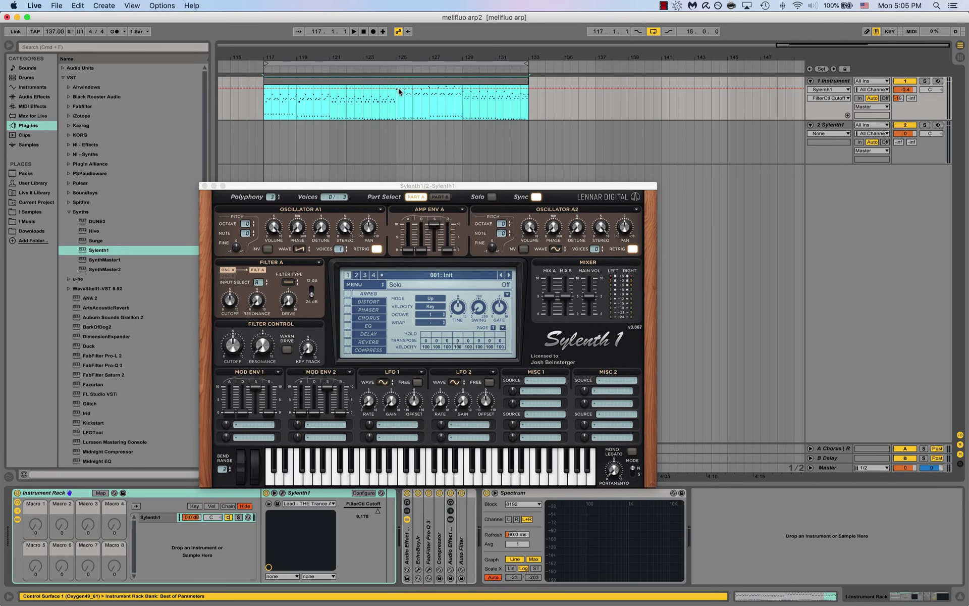
right_click(262, 143)
left_click(274, 150)
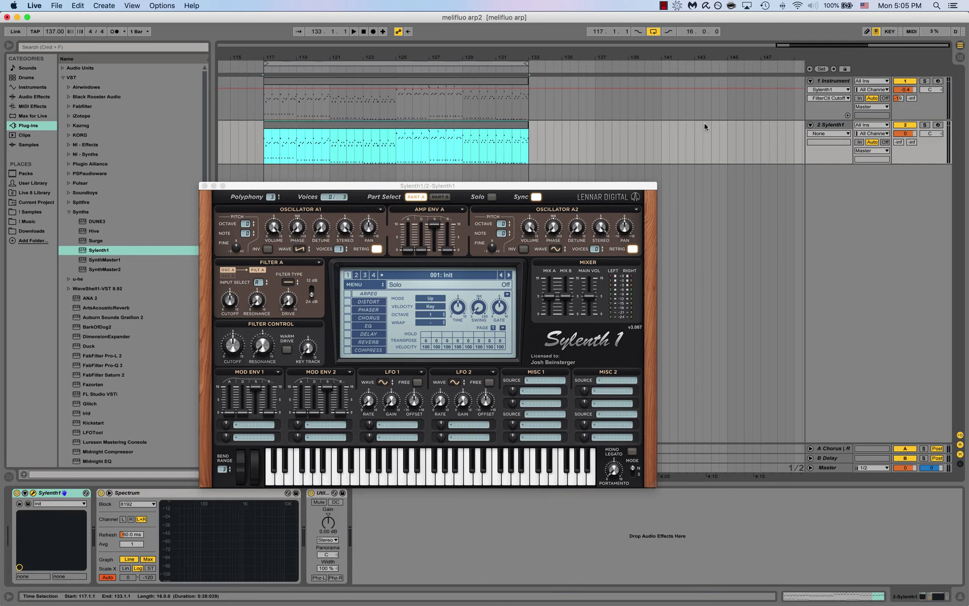
left_click(925, 124)
Inspect the pasted clip's notes while playing it from bar 13, then return to the device chain
double_click(444, 130)
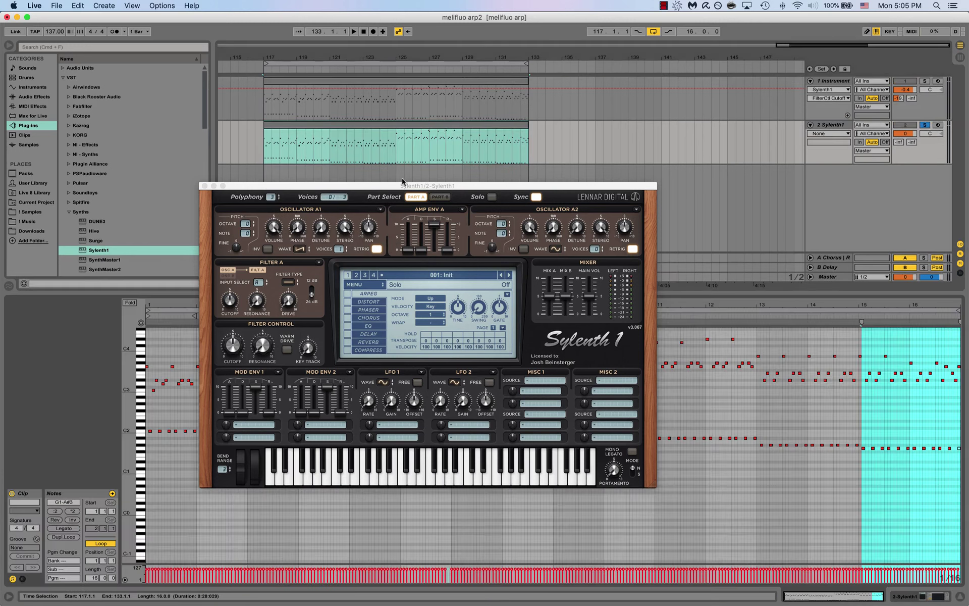
left_click_drag(405, 190, 528, 21)
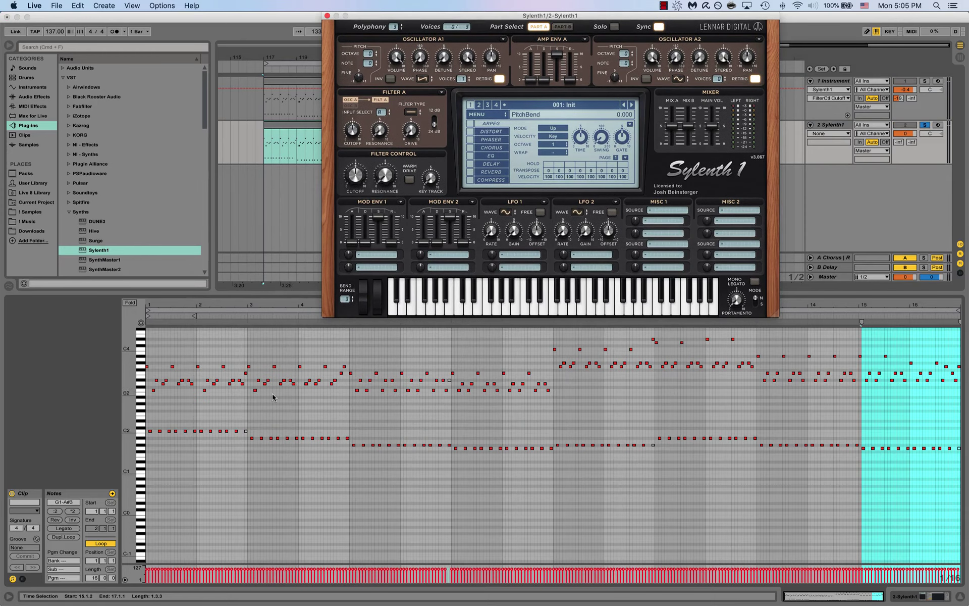
key("space")
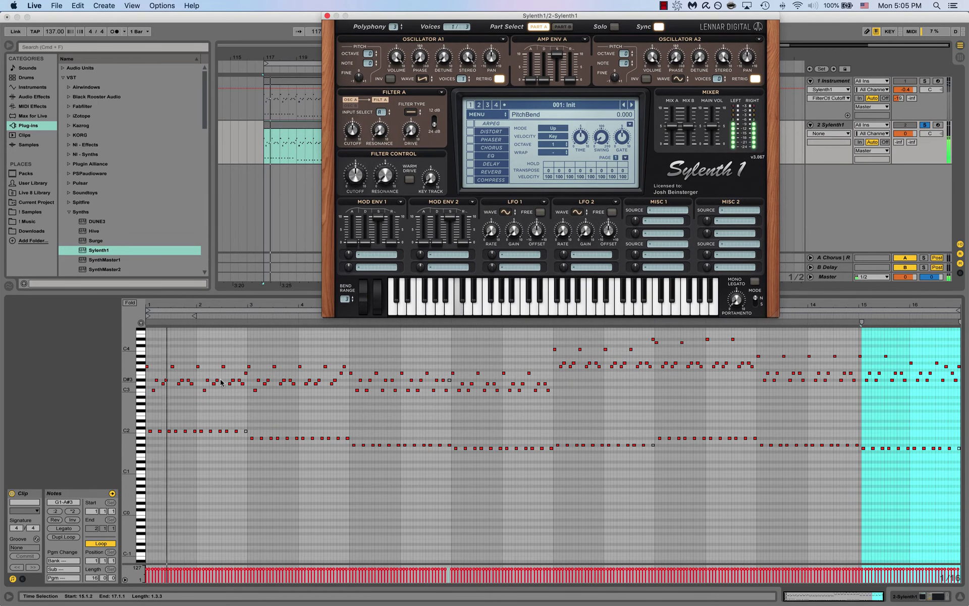
left_click_drag(130, 365, 131, 356)
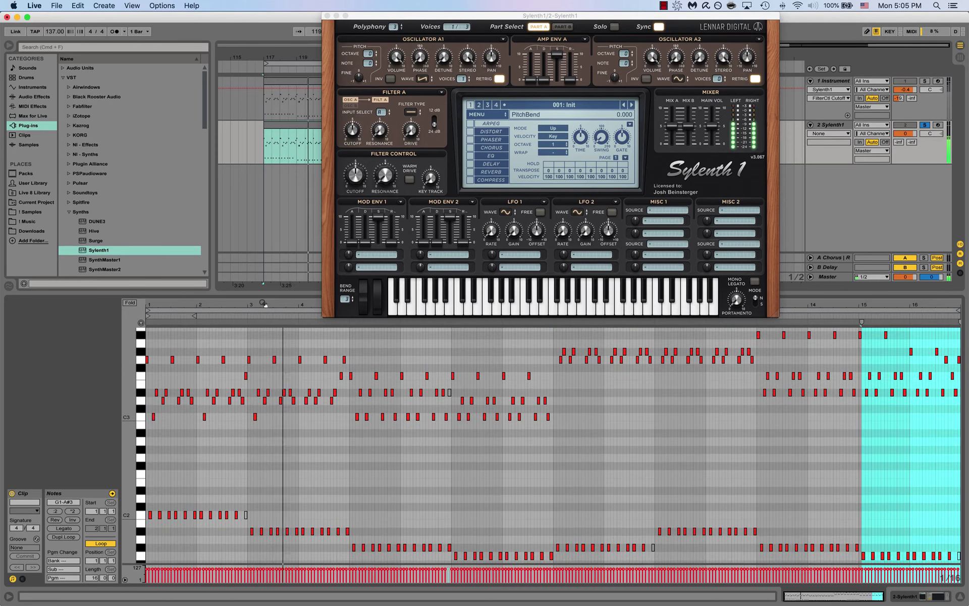
left_click_drag(265, 303, 266, 306)
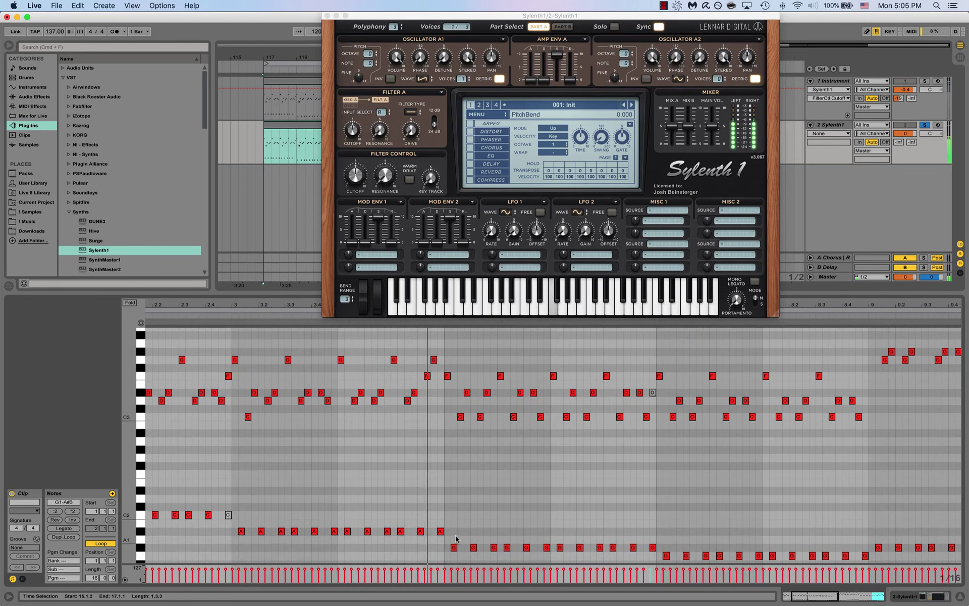
left_click_drag(592, 15, 375, 16)
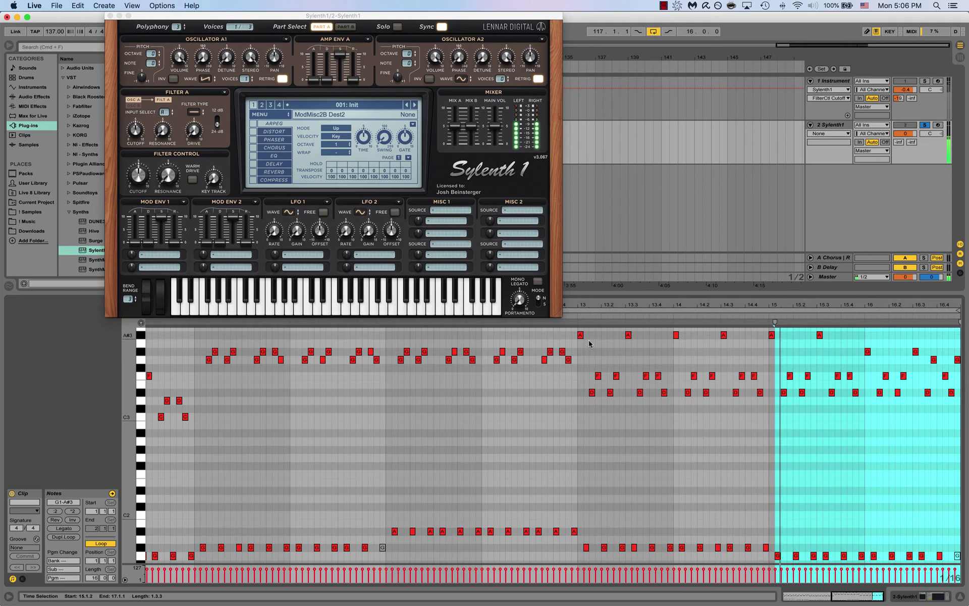
left_click(579, 323)
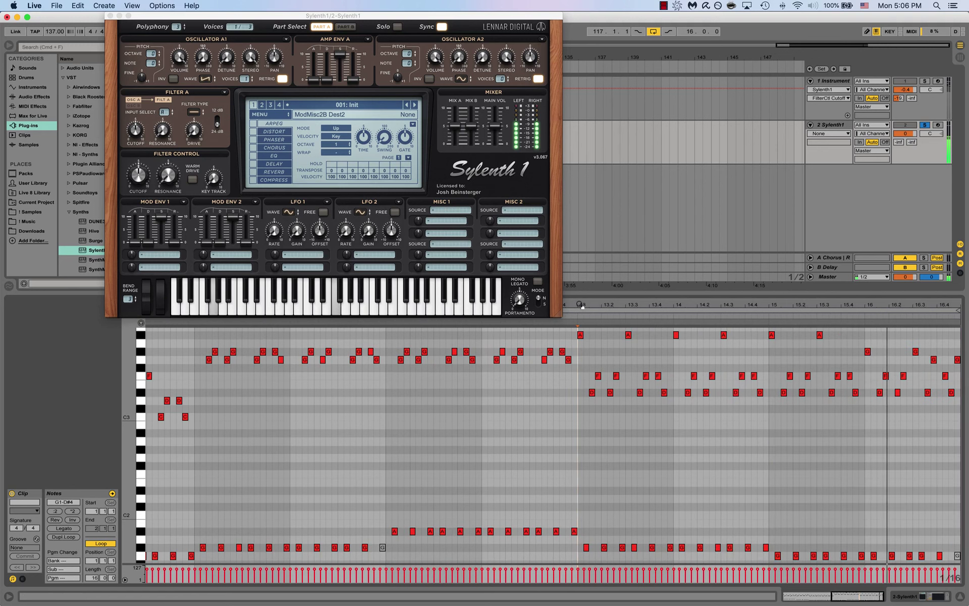
key("minus")
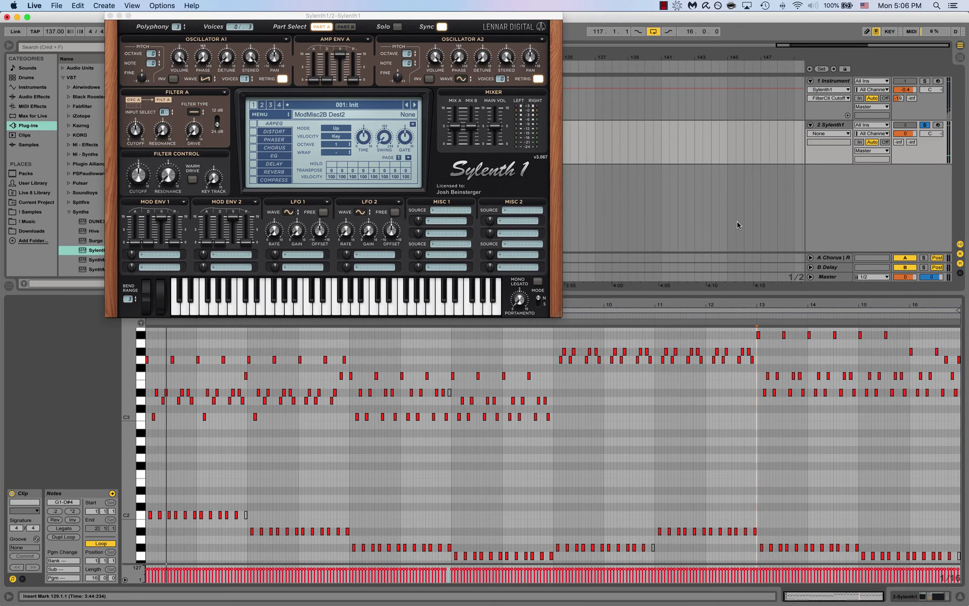
key("shift+Tab")
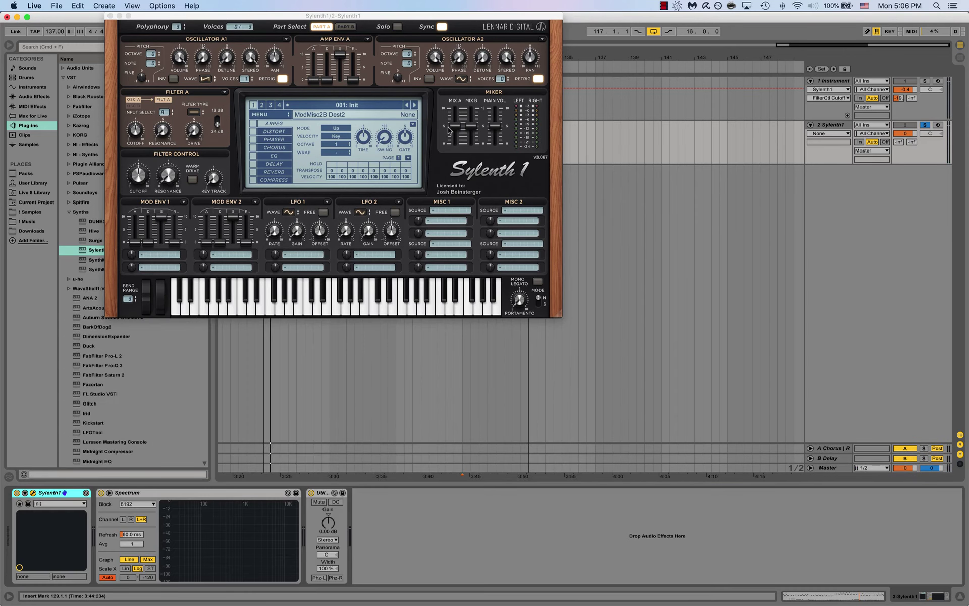
Set Sylenth1 oscillators A1 and A2 to 8 unison voices and change A2's waveform
left_click_drag(381, 16, 492, 45)
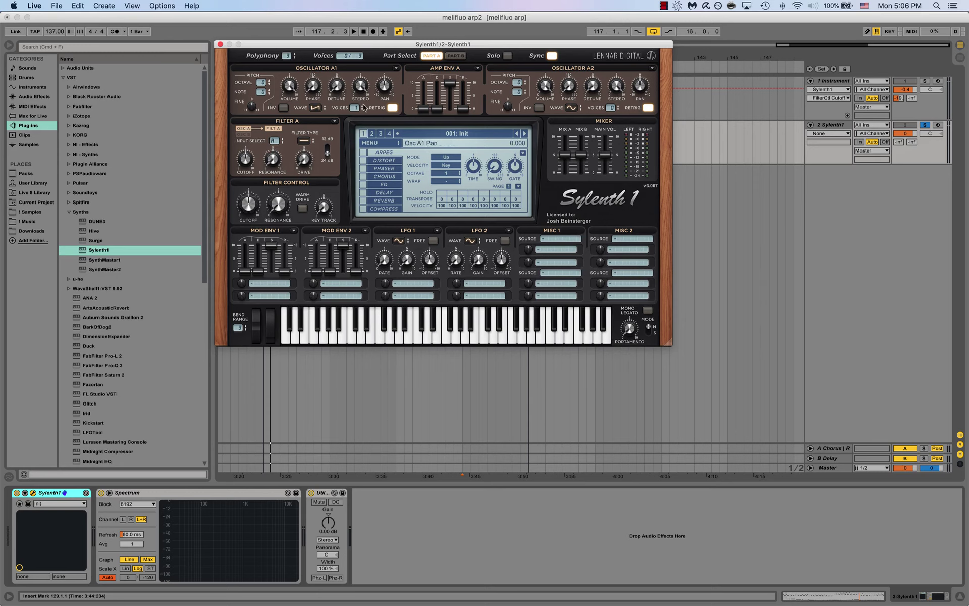
left_click_drag(363, 108, 350, 3)
left_click_drag(612, 108, 593, 51)
left_click(569, 105)
left_click(580, 129)
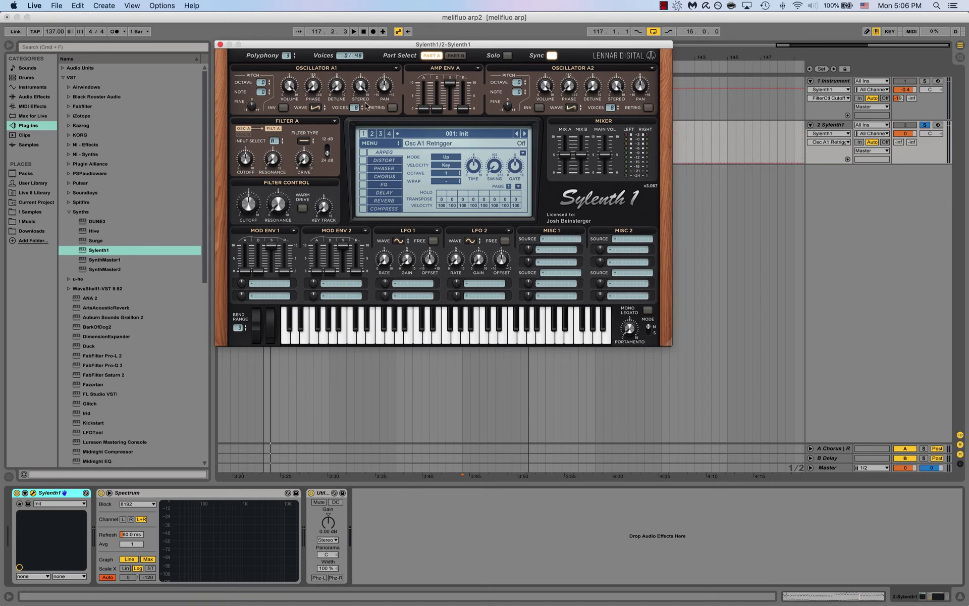
Detune both oscillators, A2 to 4.864, and audition the arp
left_click_drag(343, 93, 339, 61)
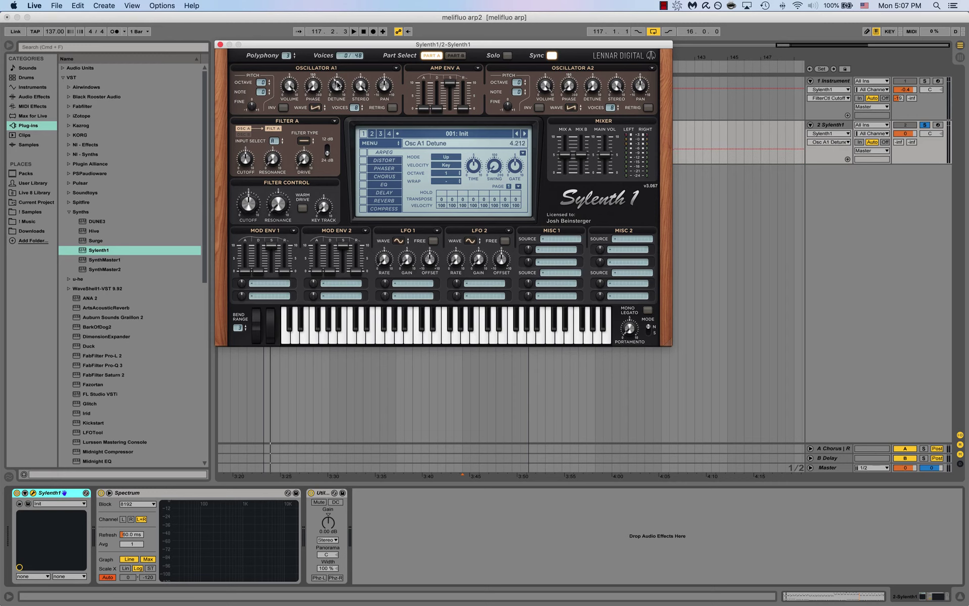
mouse_move(593, 87)
left_mouse_down()
mouse_move(596, 59)
mouse_move(599, 86)
mouse_move(599, 71)
left_mouse_up()
key("space")
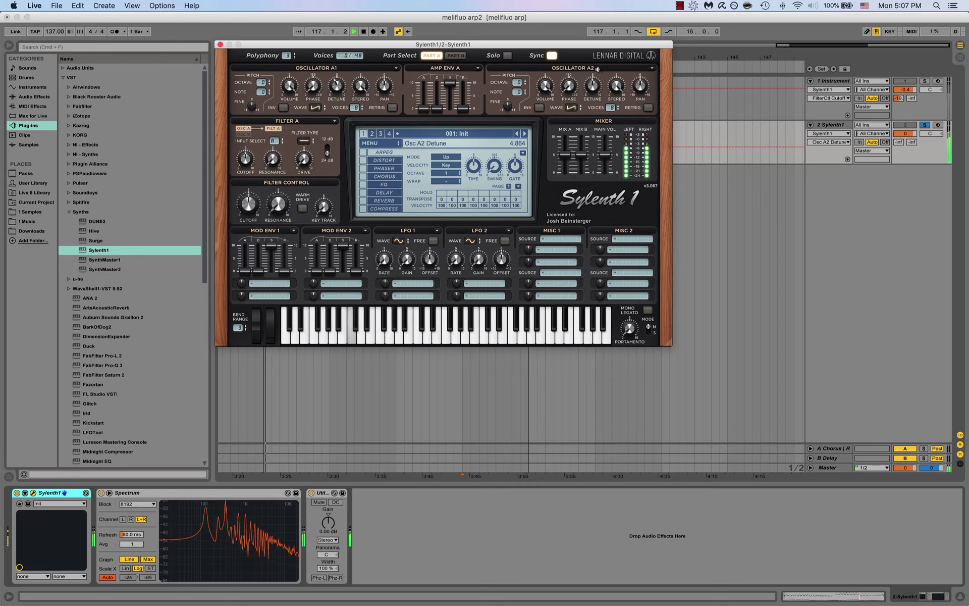
key("space")
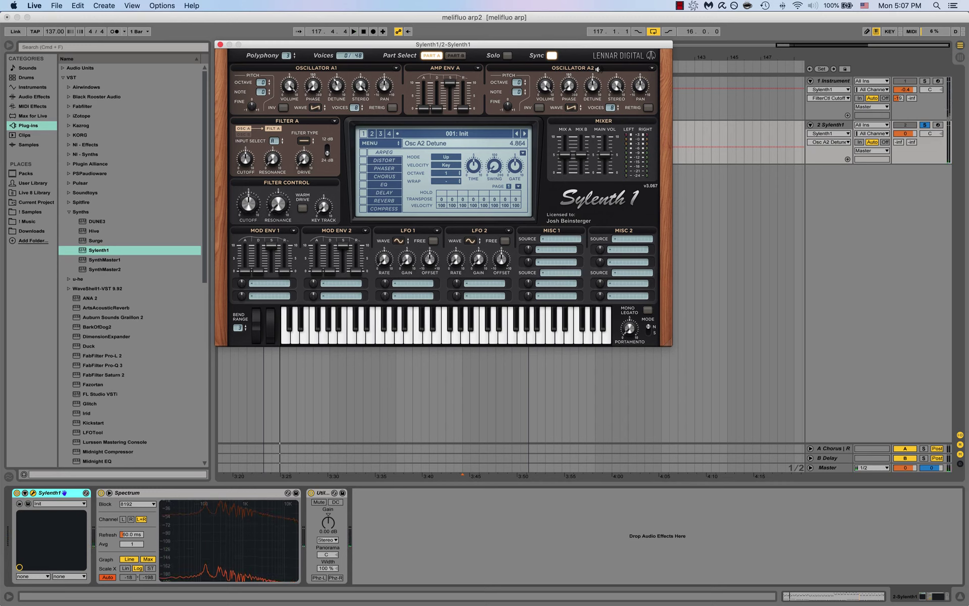
Make Filter A a lowpass fed by oscillators A and B, raising its cutoff and drive
left_click(310, 143)
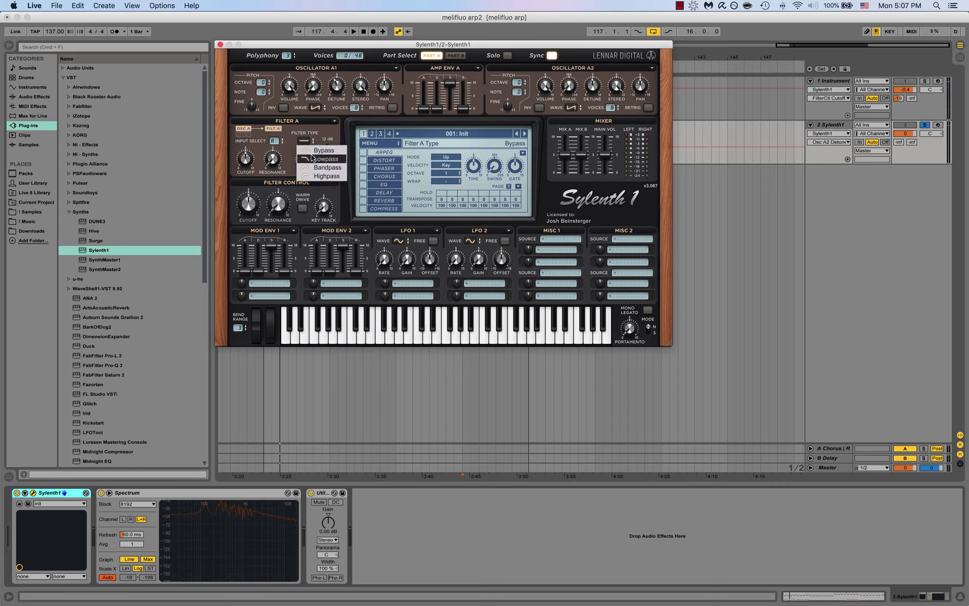
left_click(312, 159)
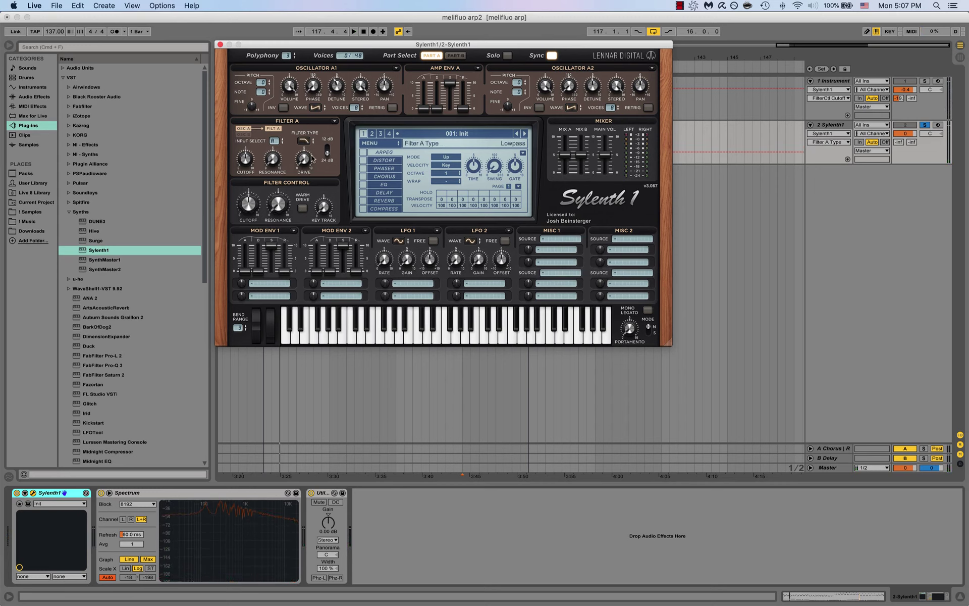
left_click(282, 145)
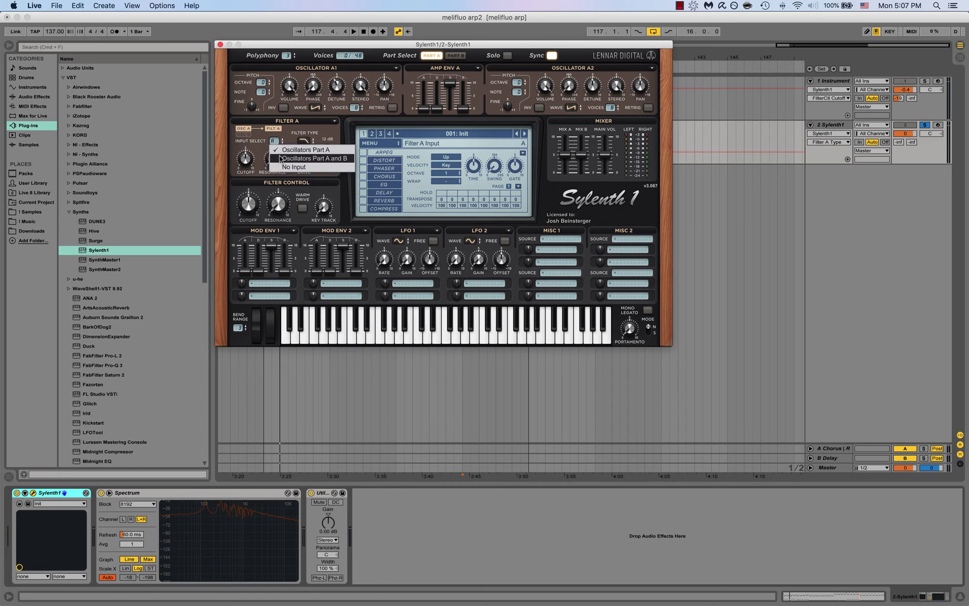
left_click(281, 158)
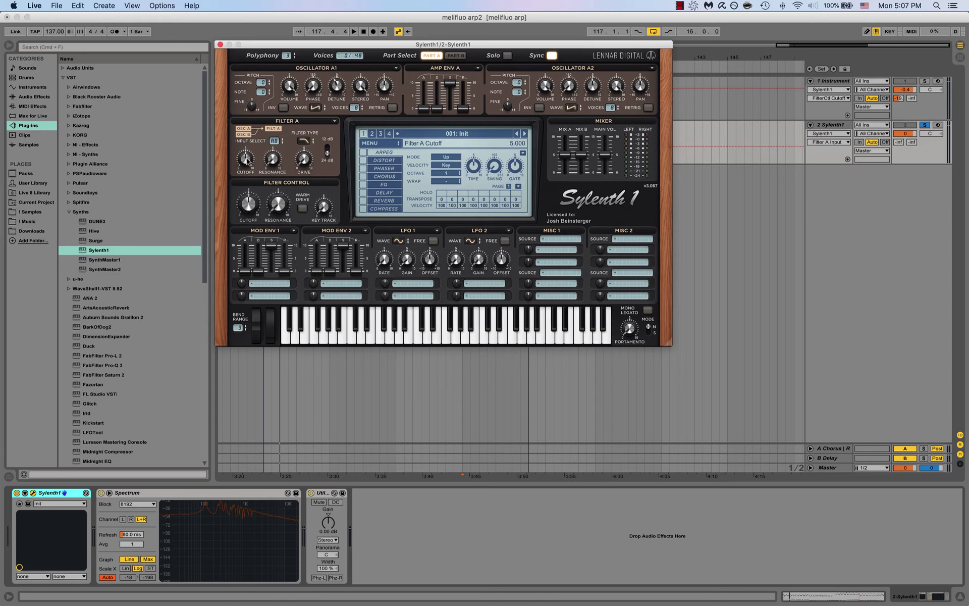
left_click_drag(247, 157, 273, 127)
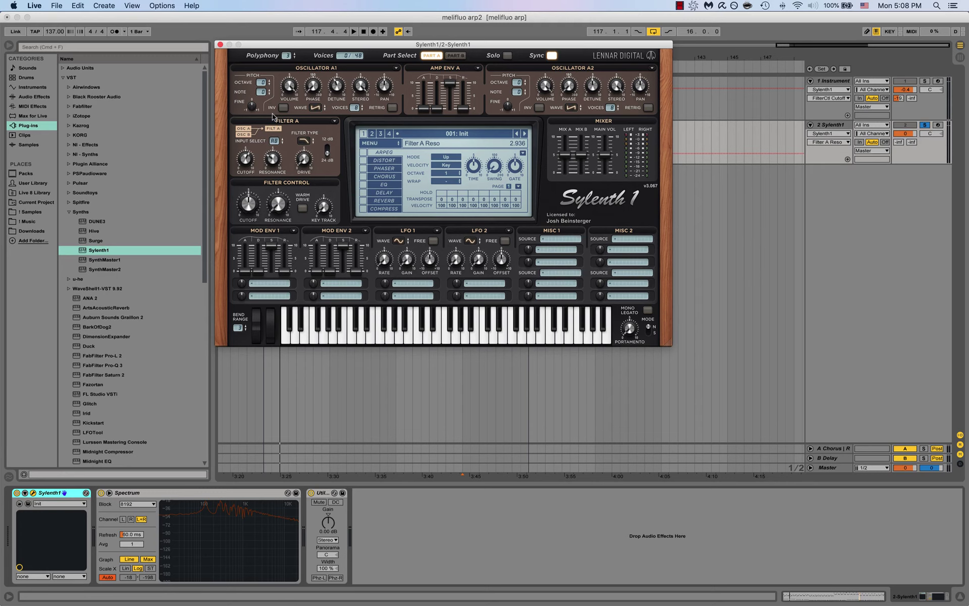
left_click_drag(303, 162, 303, 119)
Lower FilterCtl Cutoff to about 3.569 and route Mod Env 1 to Cutoff A and B
left_click_drag(258, 203, 255, 215)
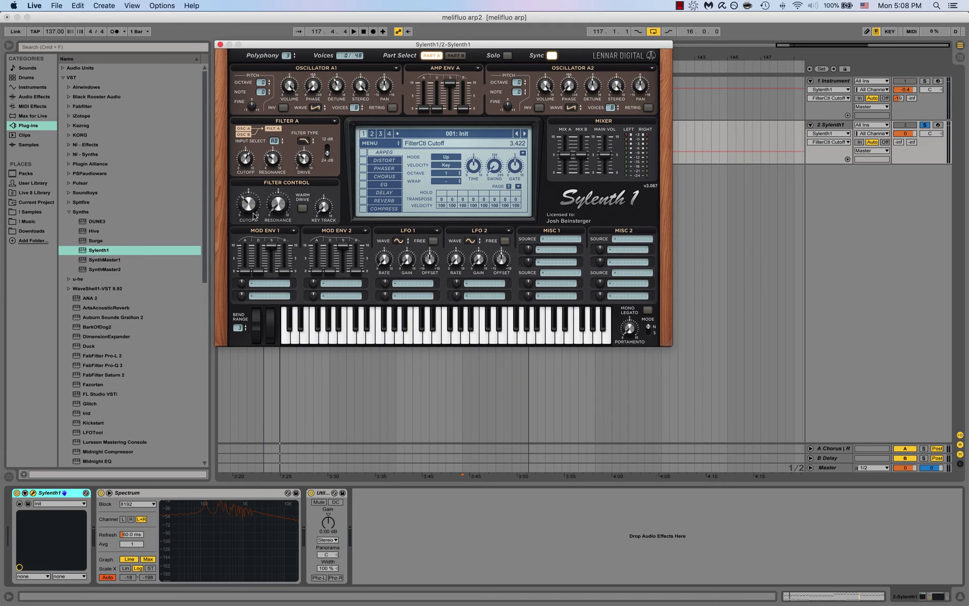
left_click(259, 284)
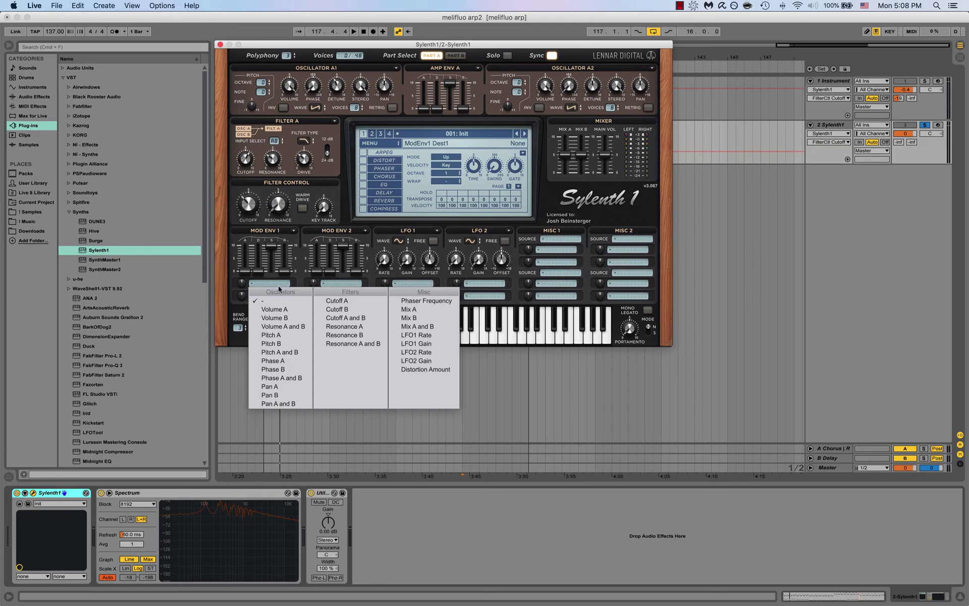
left_click(346, 318)
left_click(272, 249)
Shape Mod Env 1: sustain 0, decay about 2.6, release about 2.3, amount about 2.8
left_click_drag(272, 249, 295, 386)
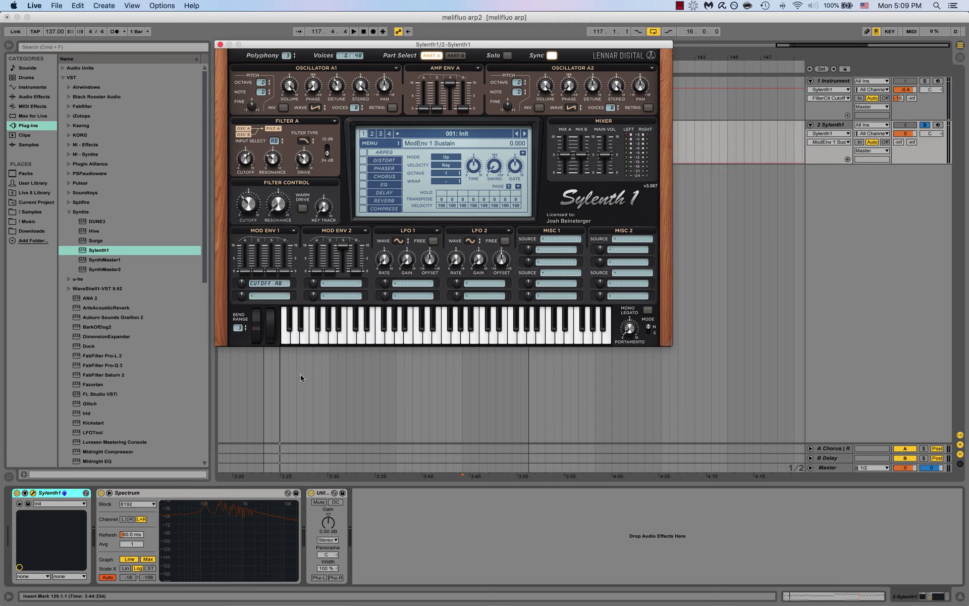
left_click_drag(262, 273, 260, 247)
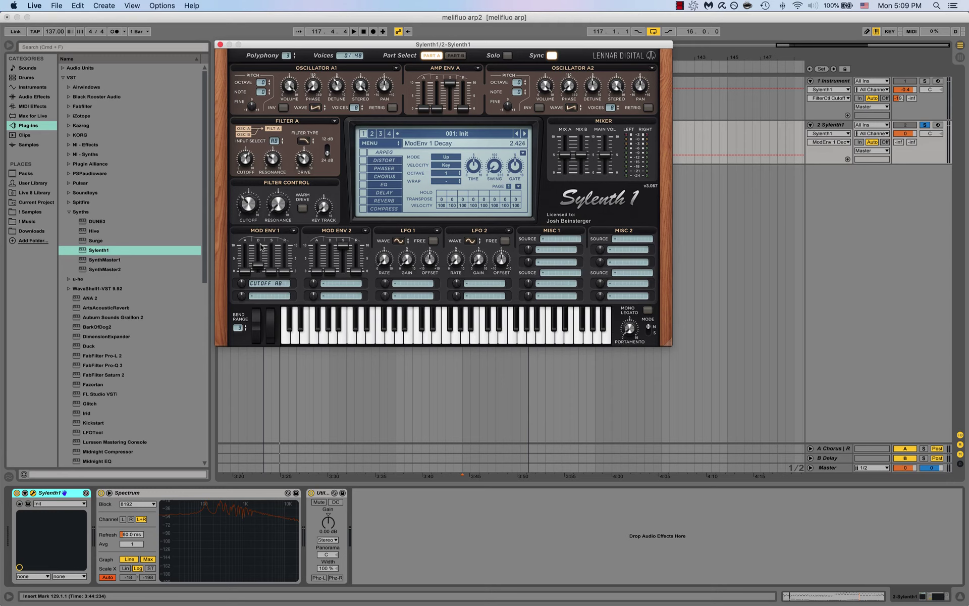
left_click_drag(285, 273, 290, 216)
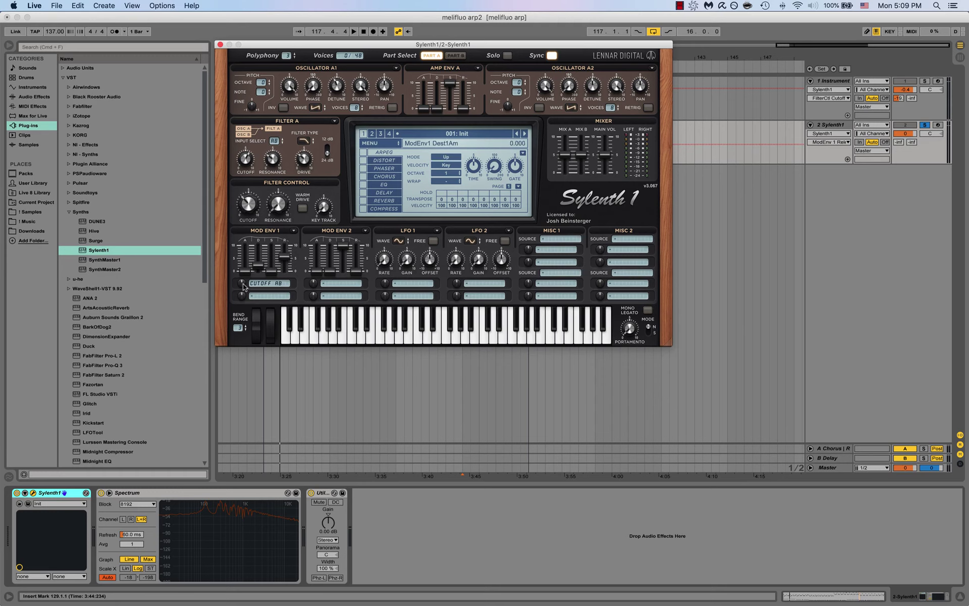
left_click_drag(242, 285, 245, 266)
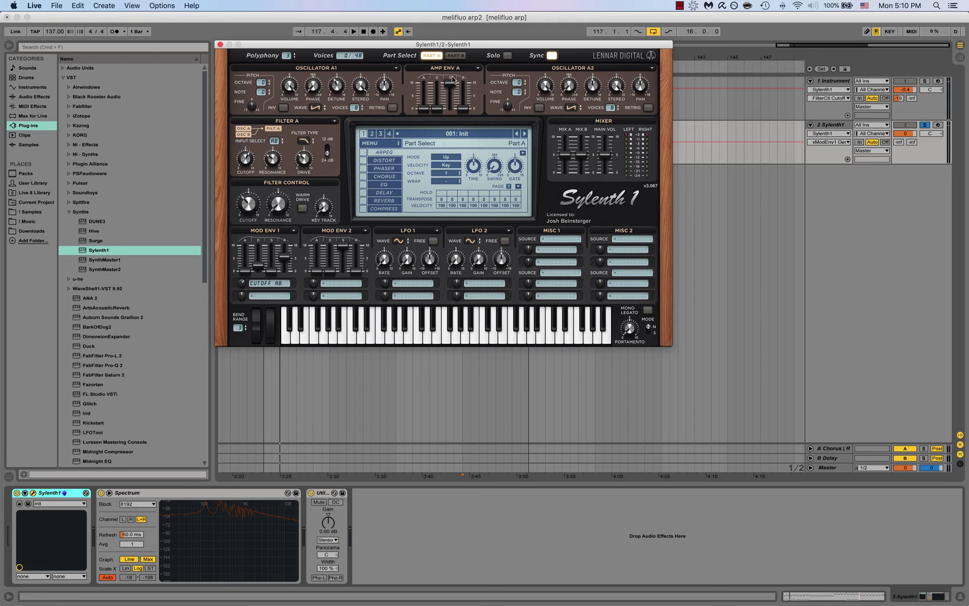
Drop Amp Env A sustain to near zero and audition the fading arp notes
left_click_drag(450, 85, 434, 53)
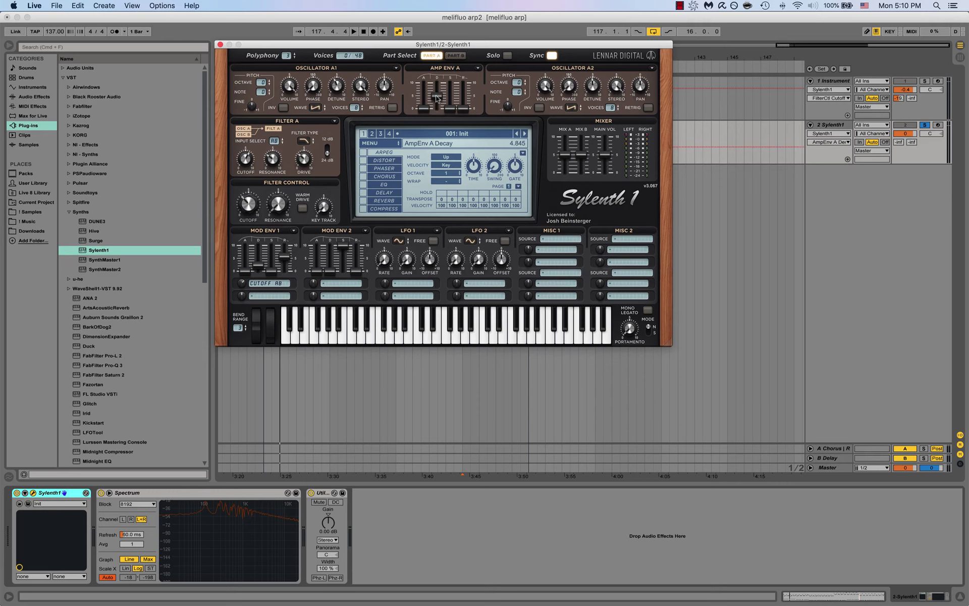
key("space")
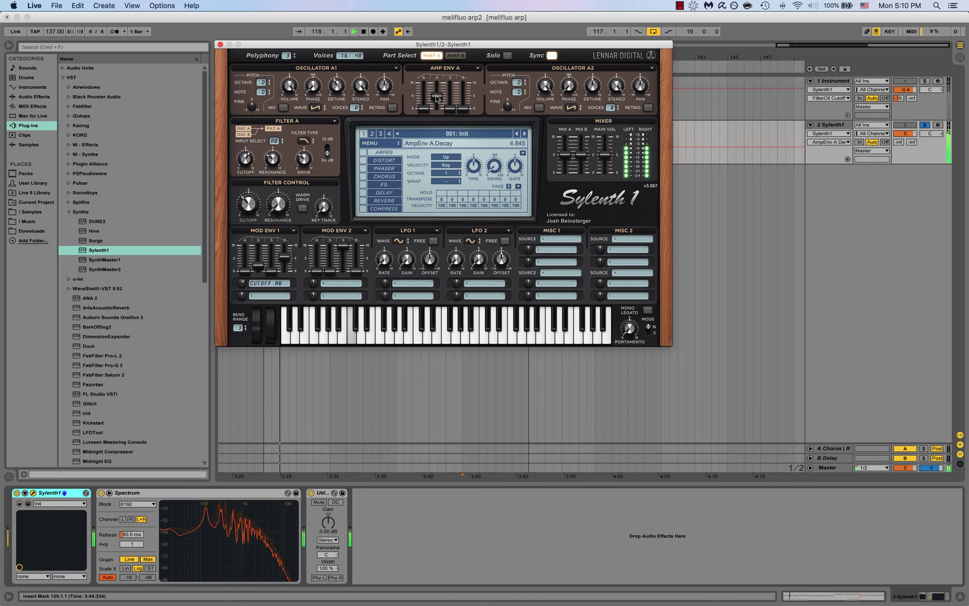
key("space")
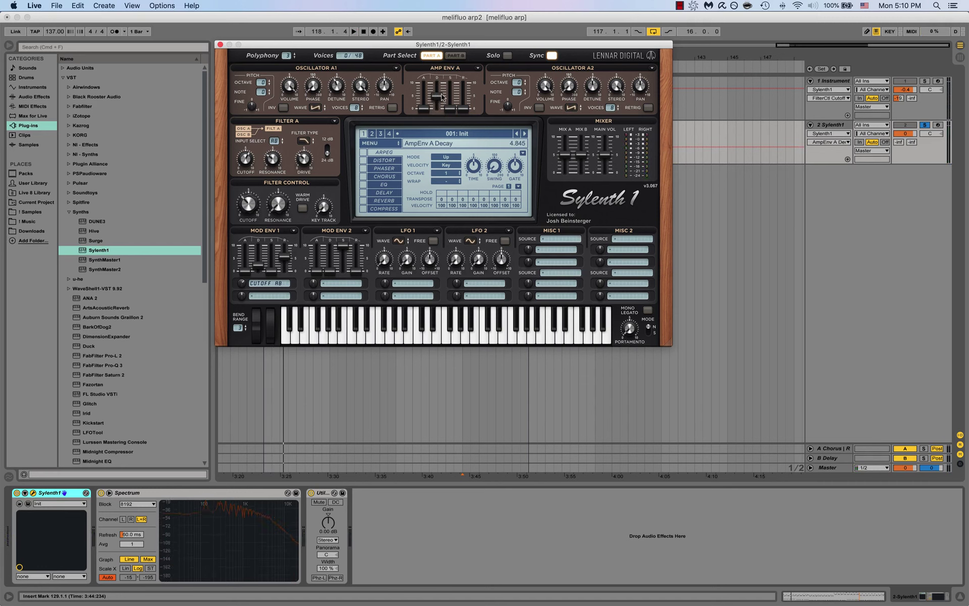
On Part B, set Oscillator B1 to a Noise waveform and adjust its voice count
left_click(454, 55)
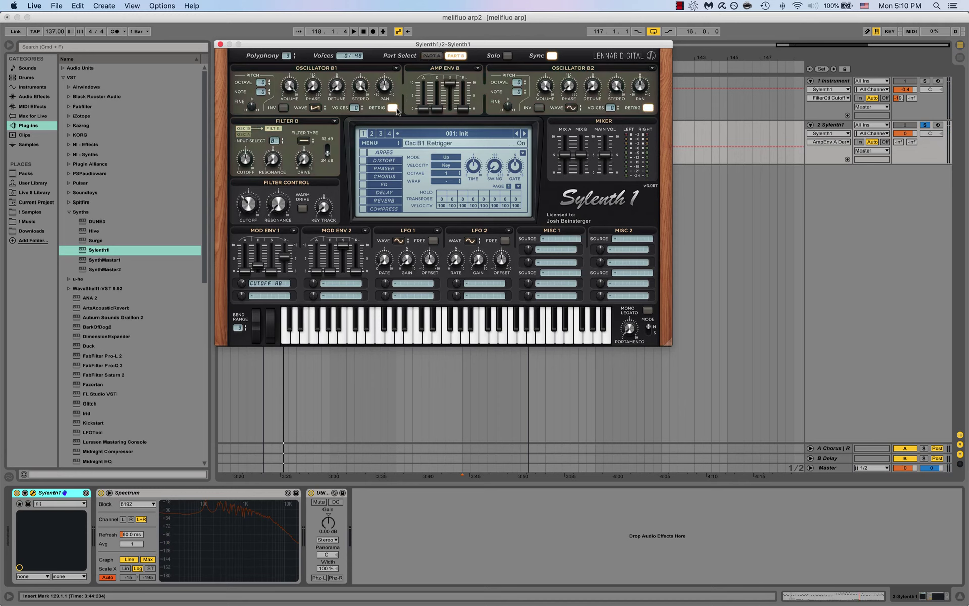
left_click(317, 108)
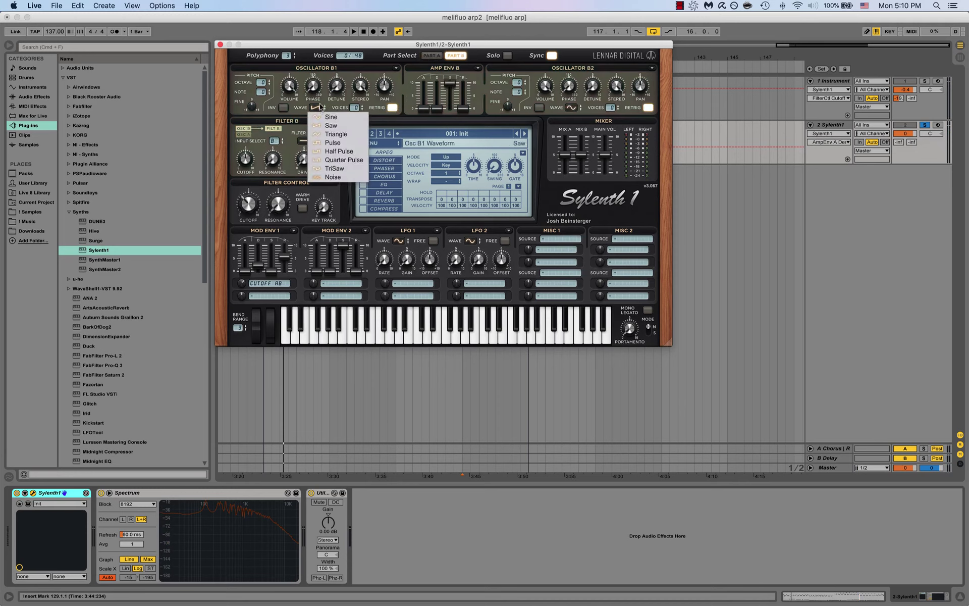
left_click(331, 177)
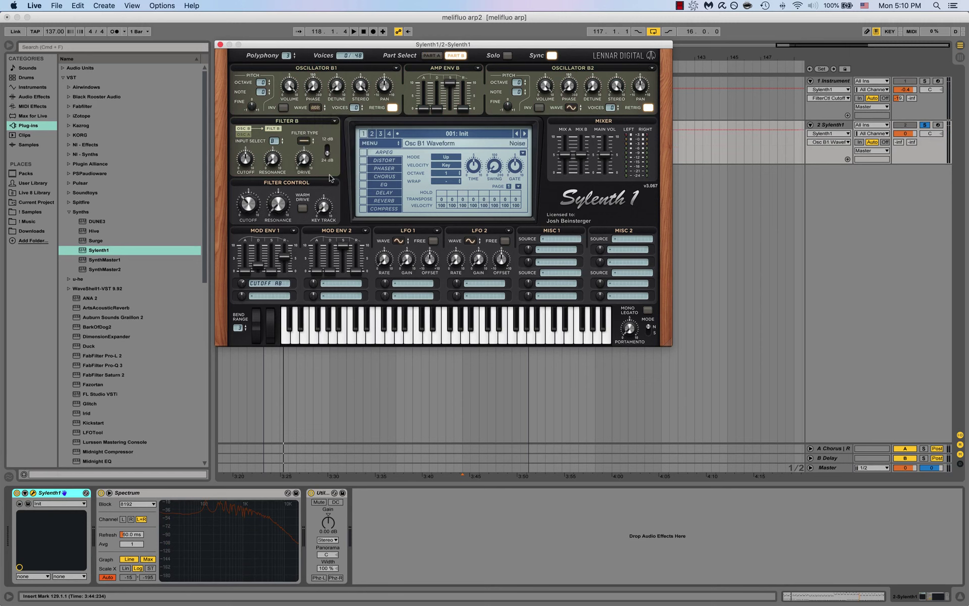
left_click(359, 107)
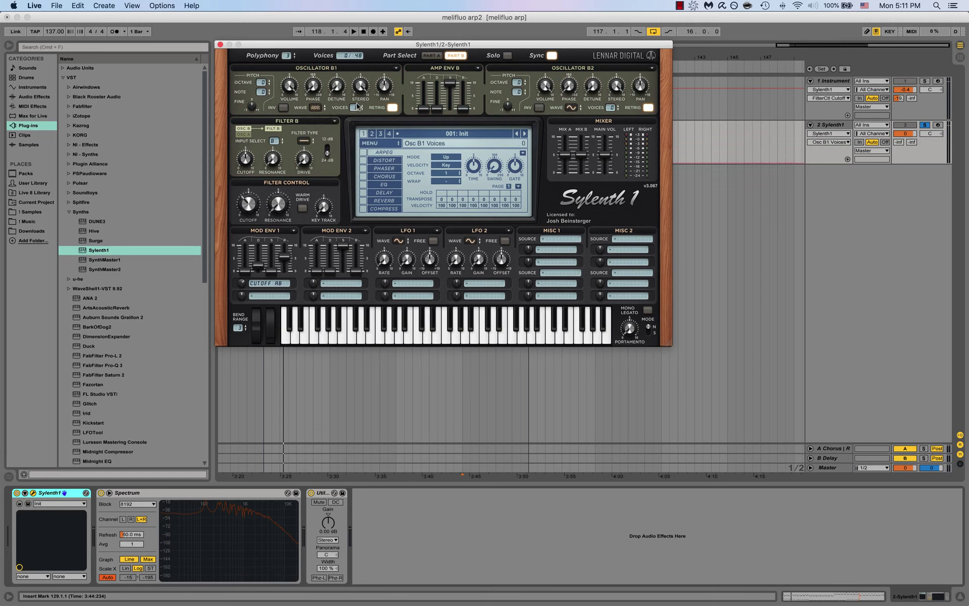
scroll(357, 107, "up", 1)
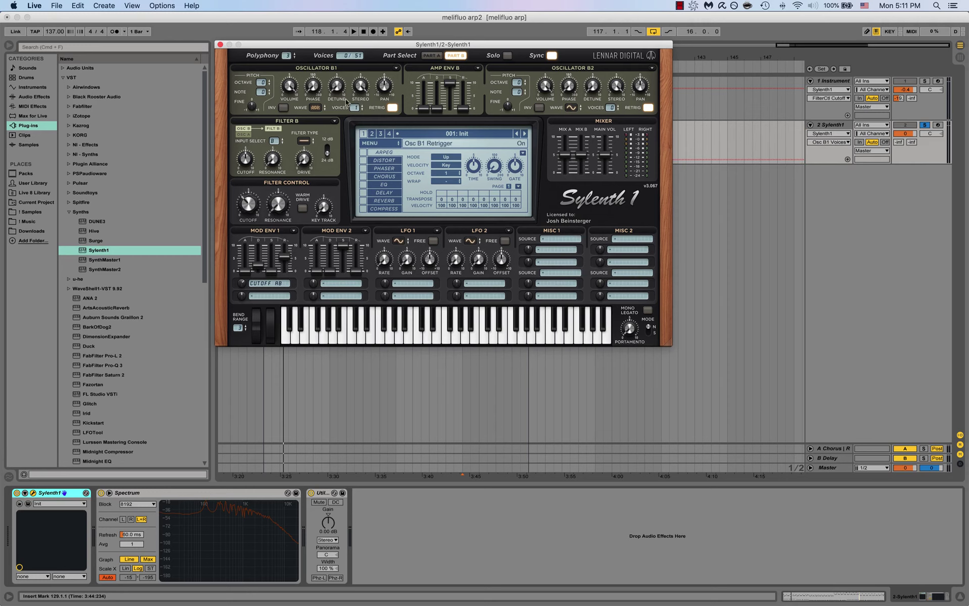
Turn Oscillator B1's volume down to about 1.1 and audition the noise layer
left_click(301, 94)
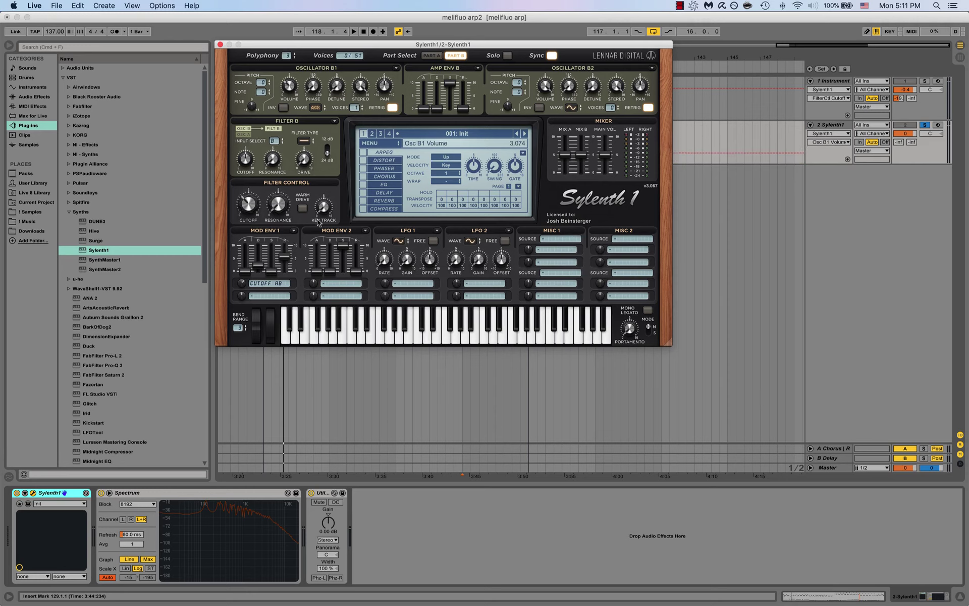
left_click_drag(296, 94, 295, 105)
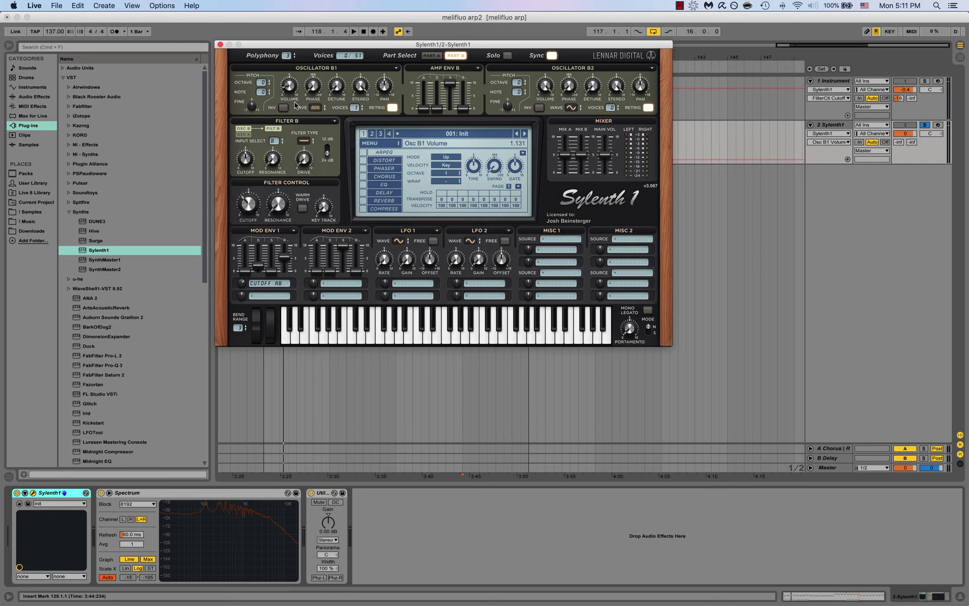
key("space")
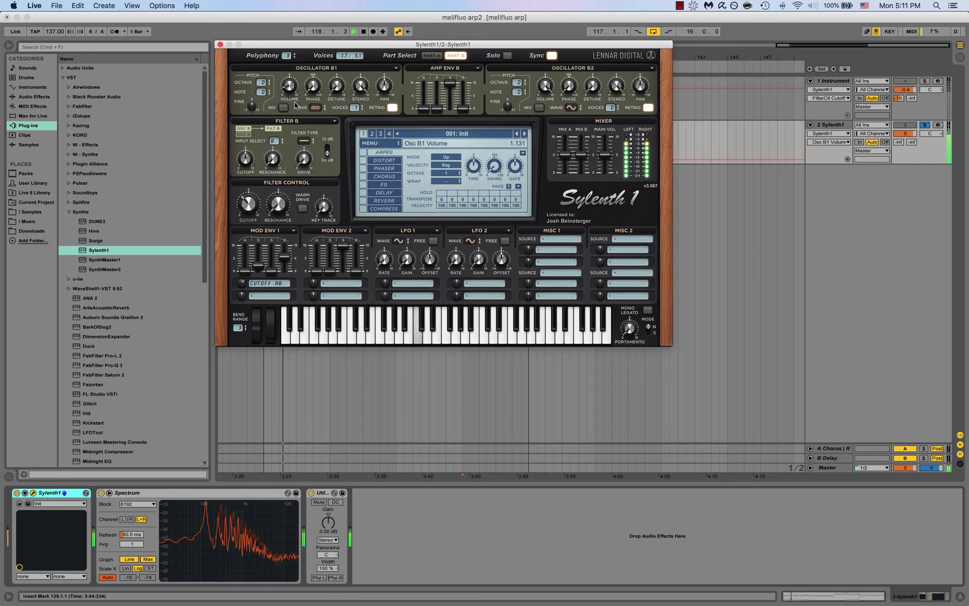
key("space")
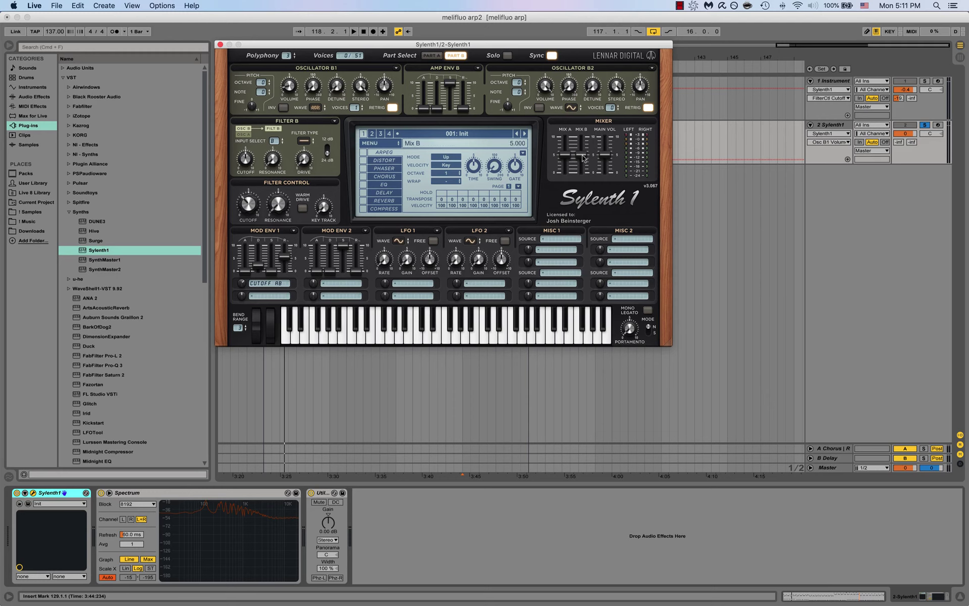
Pull Mix B down and, while playing, open the Part A Filter Control cutoff to 10
left_click_drag(584, 158, 582, 175)
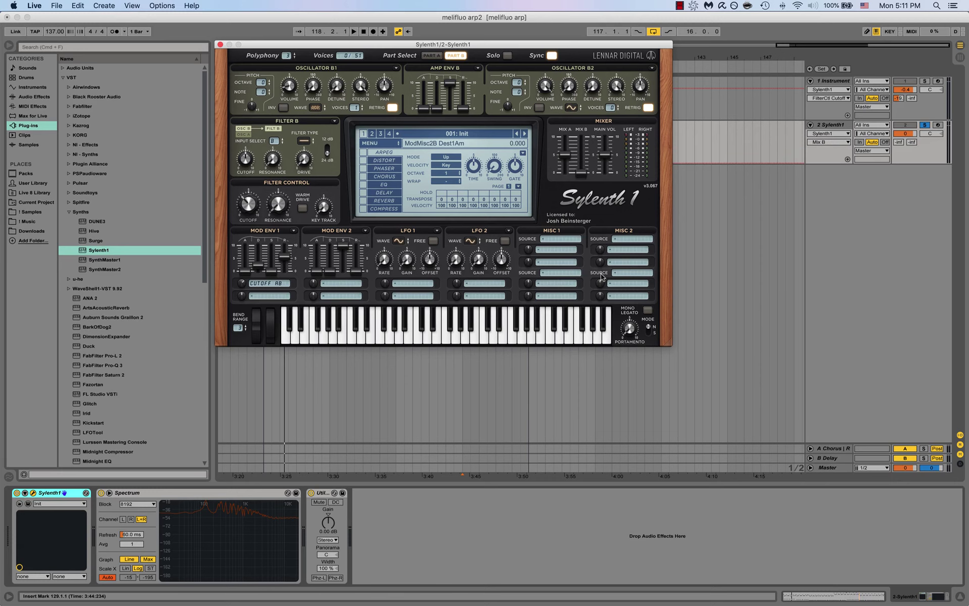
key("space")
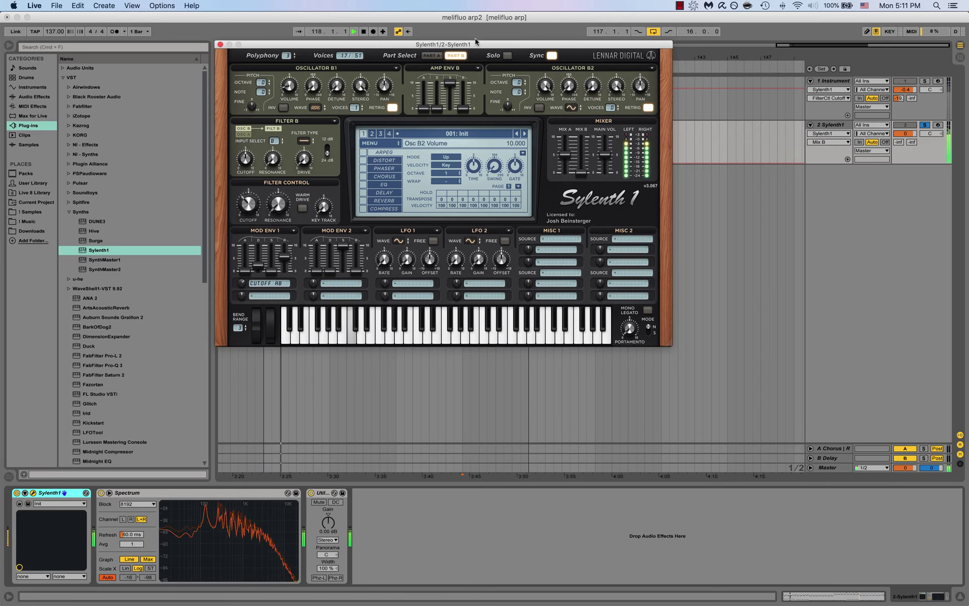
left_click(431, 56)
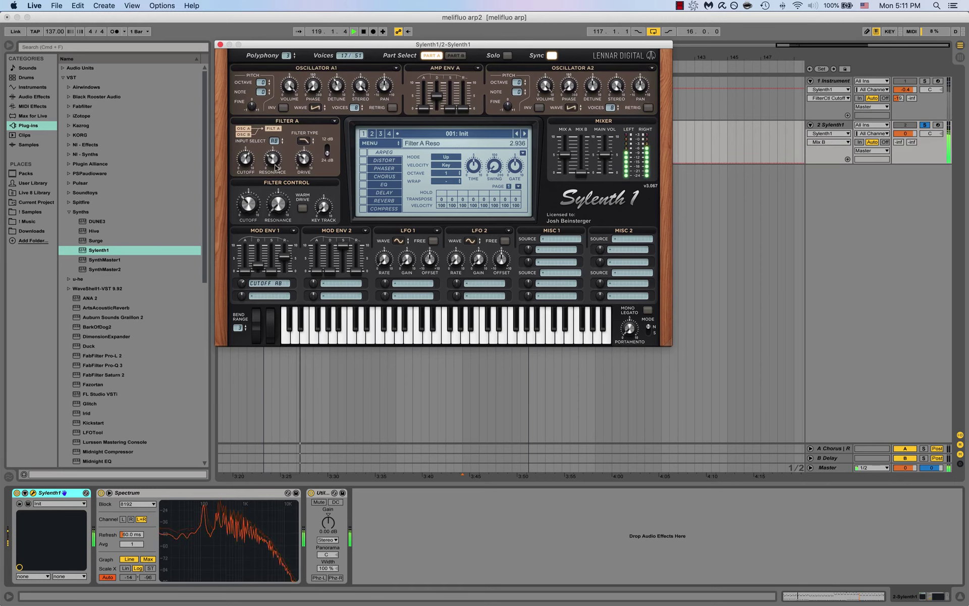
left_click(250, 191)
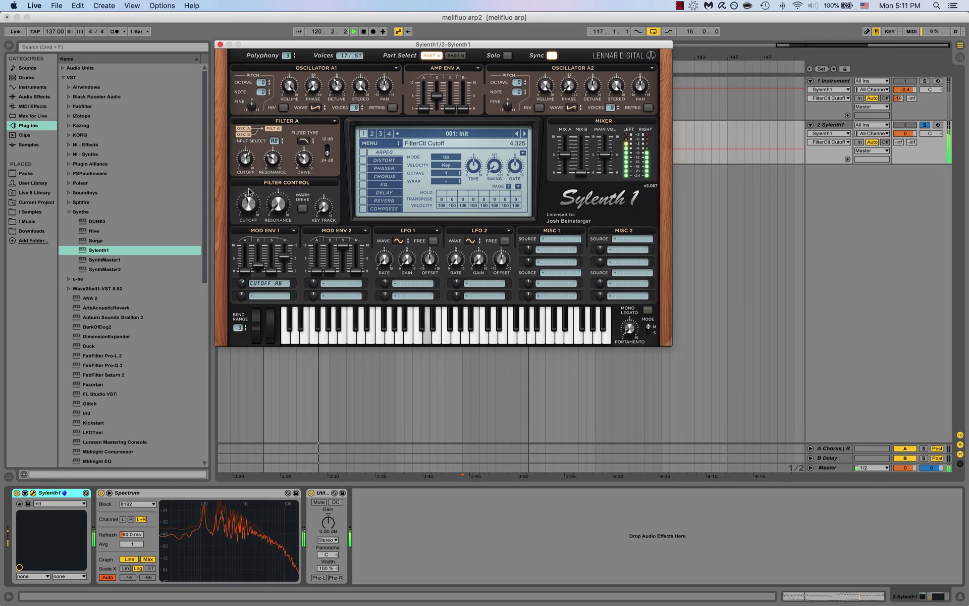
left_click_drag(250, 191, 249, 97)
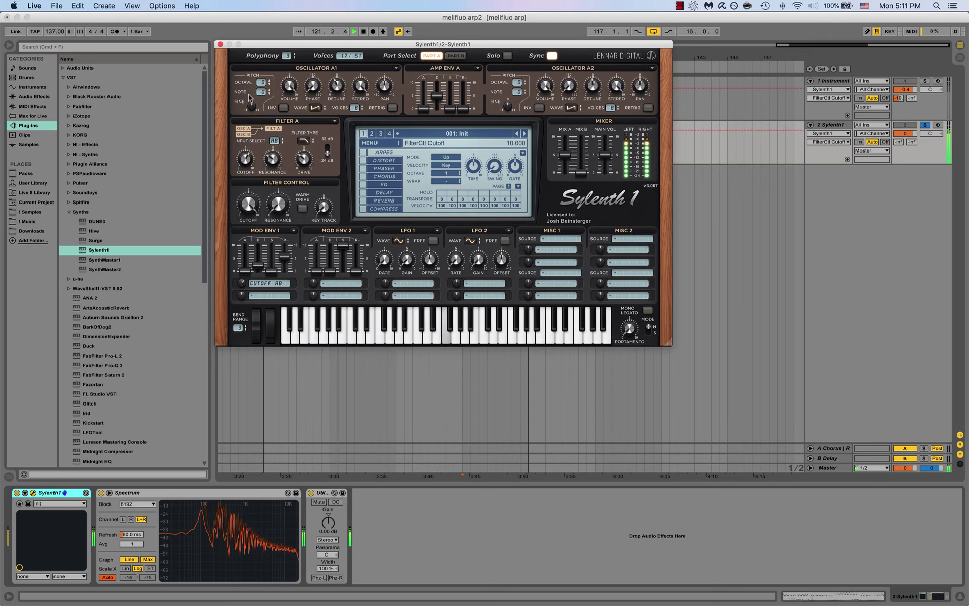
Solo a part, raise Osc B1 volume to about 1.9, then set Part A cutoff to about 3.5
left_click(508, 56)
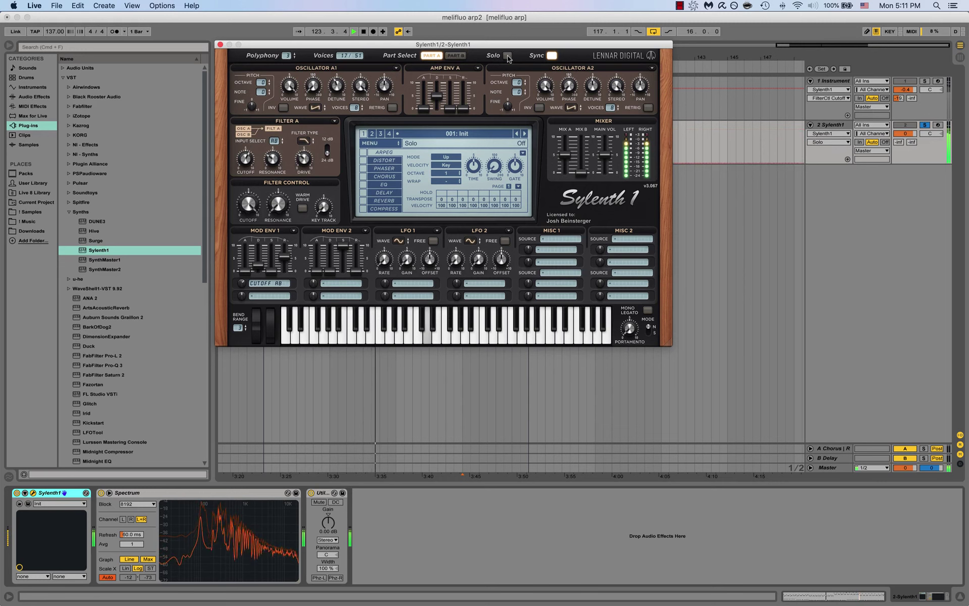
left_click(508, 56)
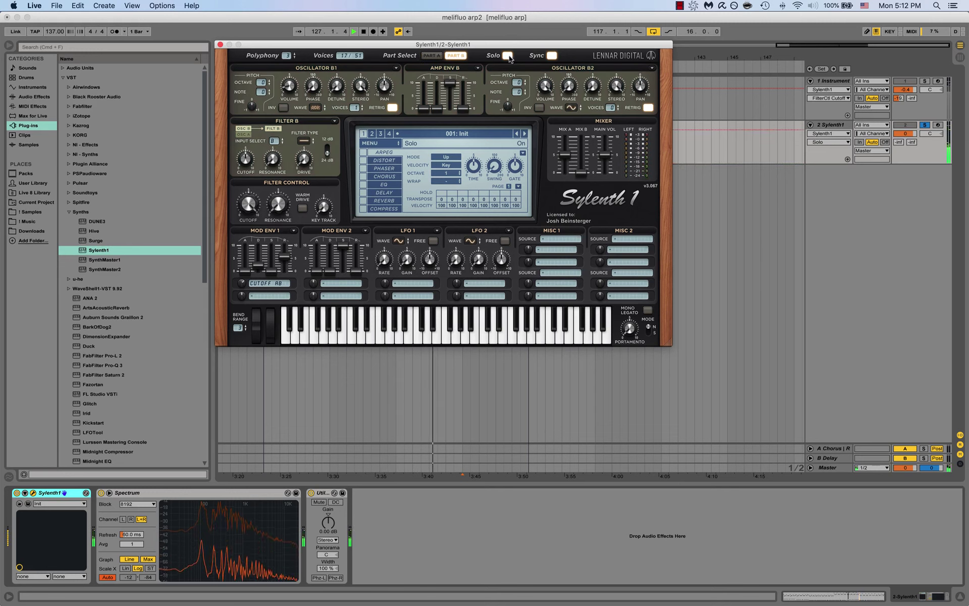
mouse_move(292, 88)
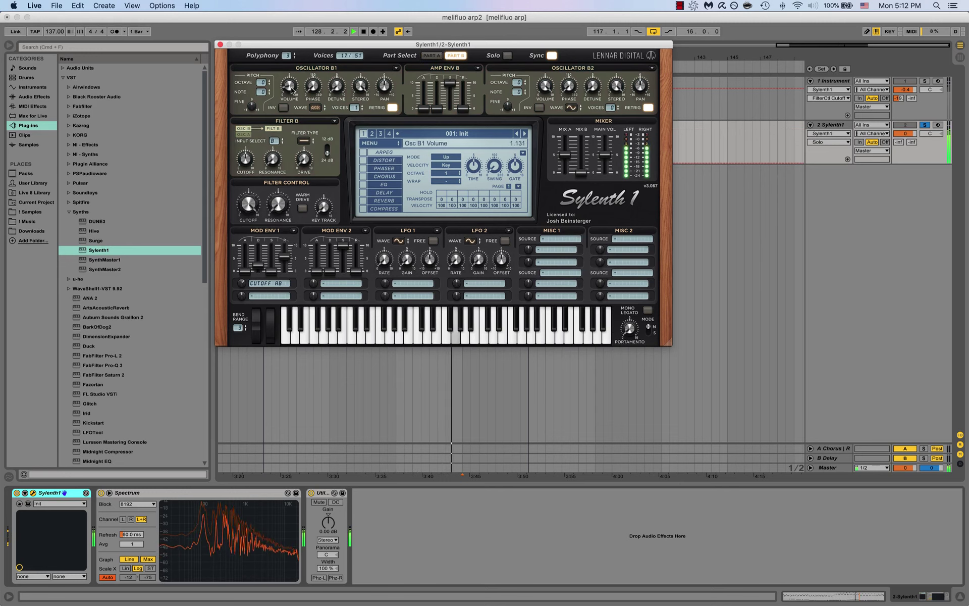
left_click_drag(292, 89, 296, 88)
left_click(431, 55)
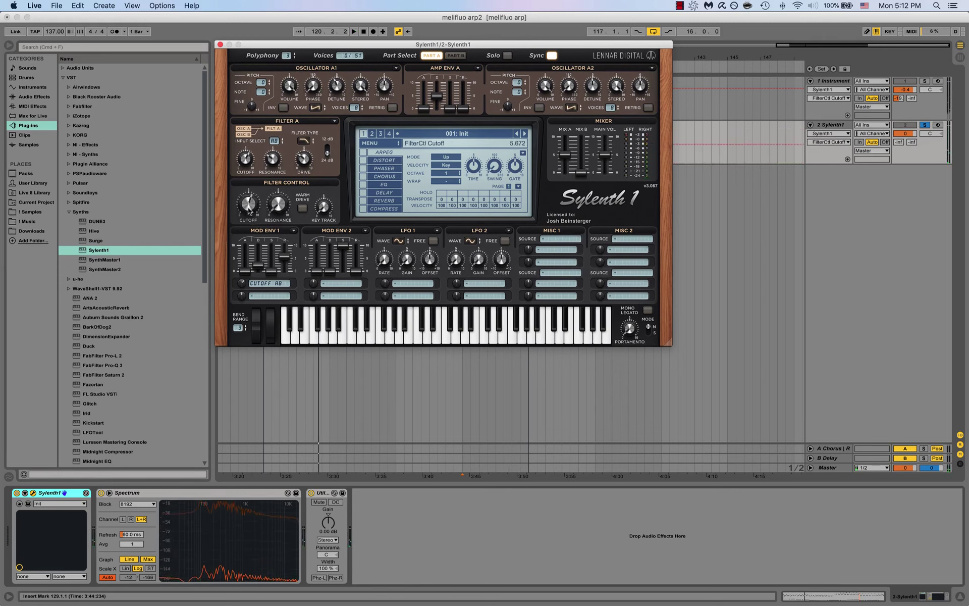
left_click_drag(248, 207, 253, 245)
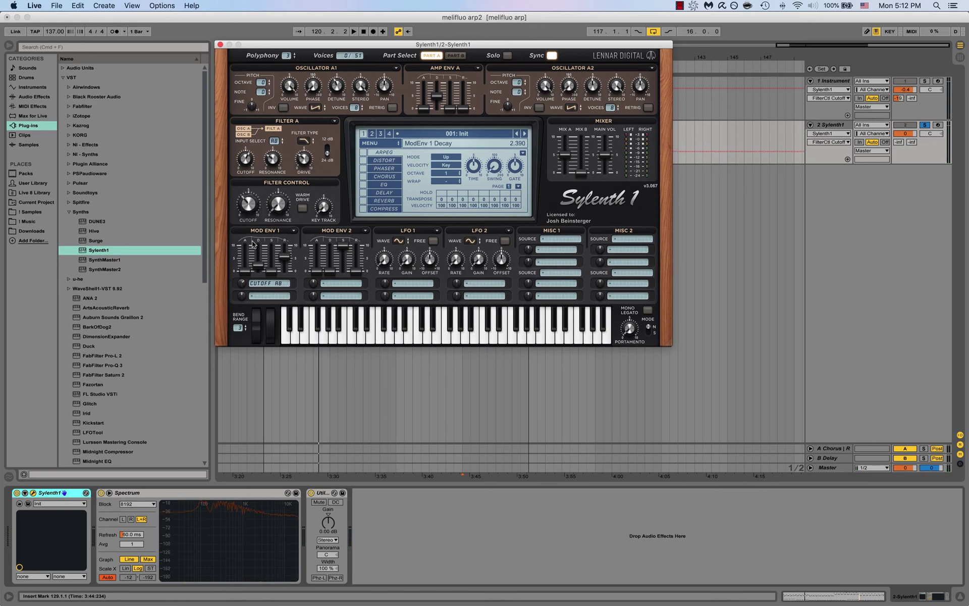
On track 1, bypass the first effect and lower the filter cutoff to about 4.2
left_click(220, 45)
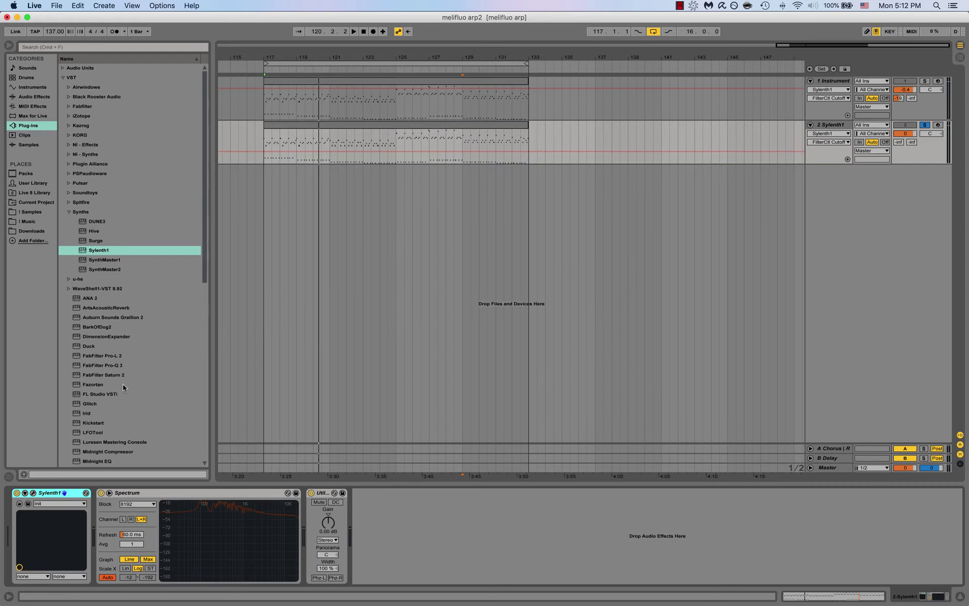
left_click(824, 82)
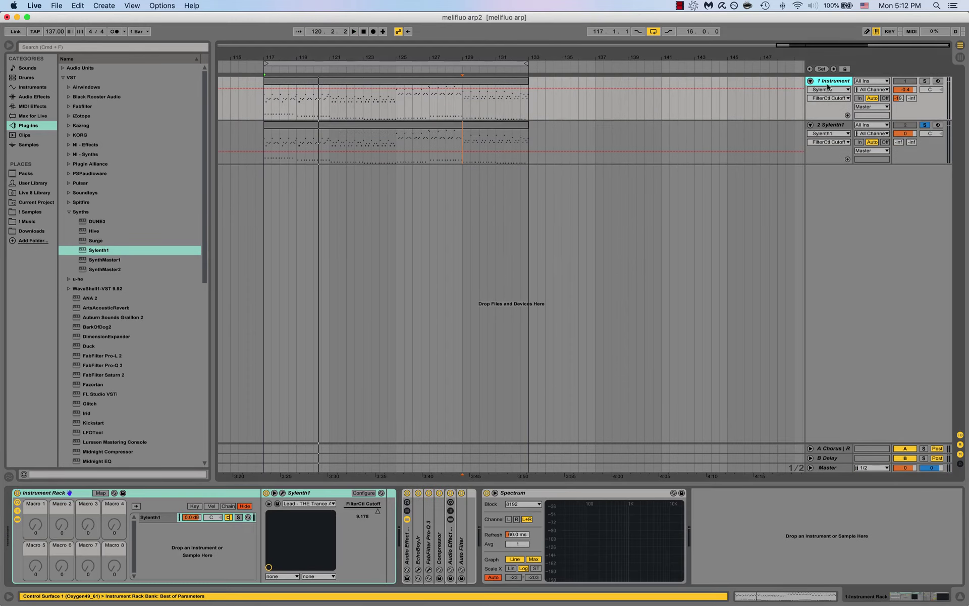
left_click(407, 492)
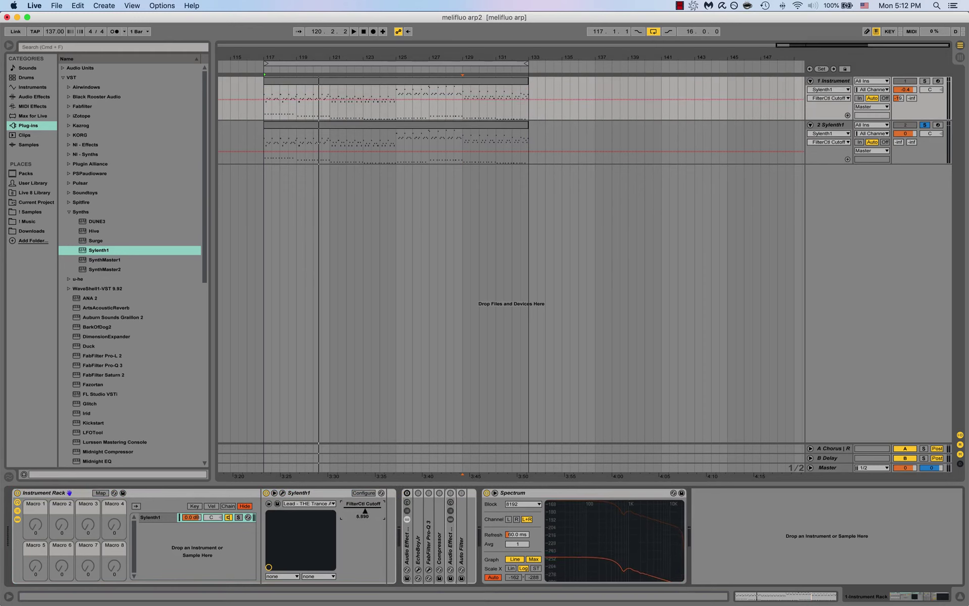
left_click_drag(360, 513, 360, 527)
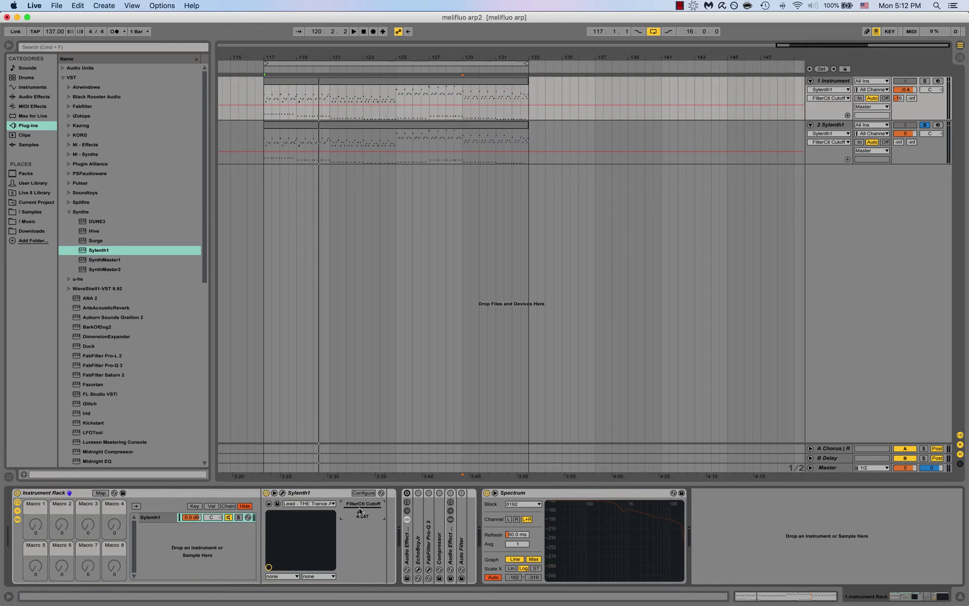
Audition the arp while toggling track 2's solo, leaving it soloed with its devices shown
key("space")
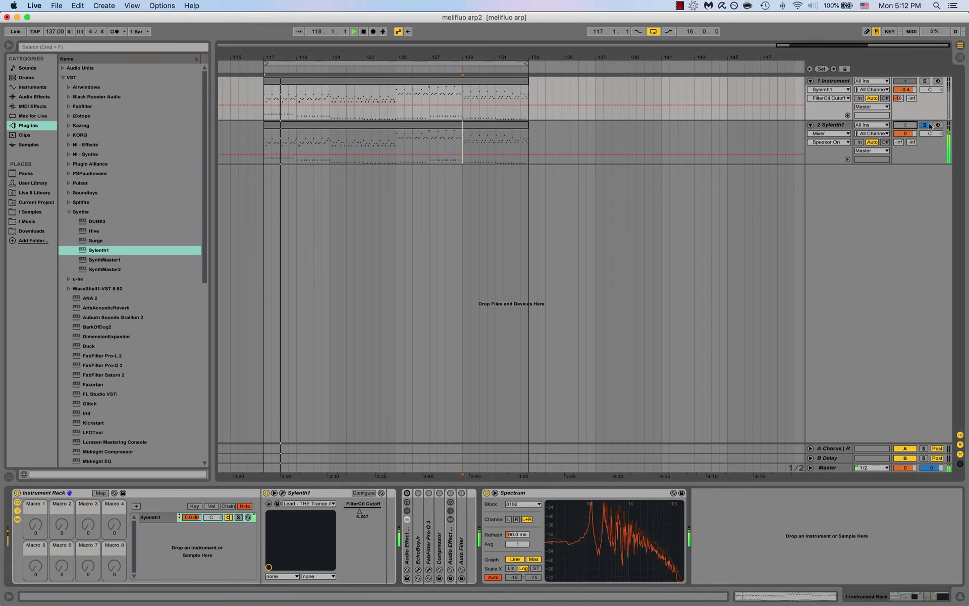
left_click(924, 125)
left_click(912, 125)
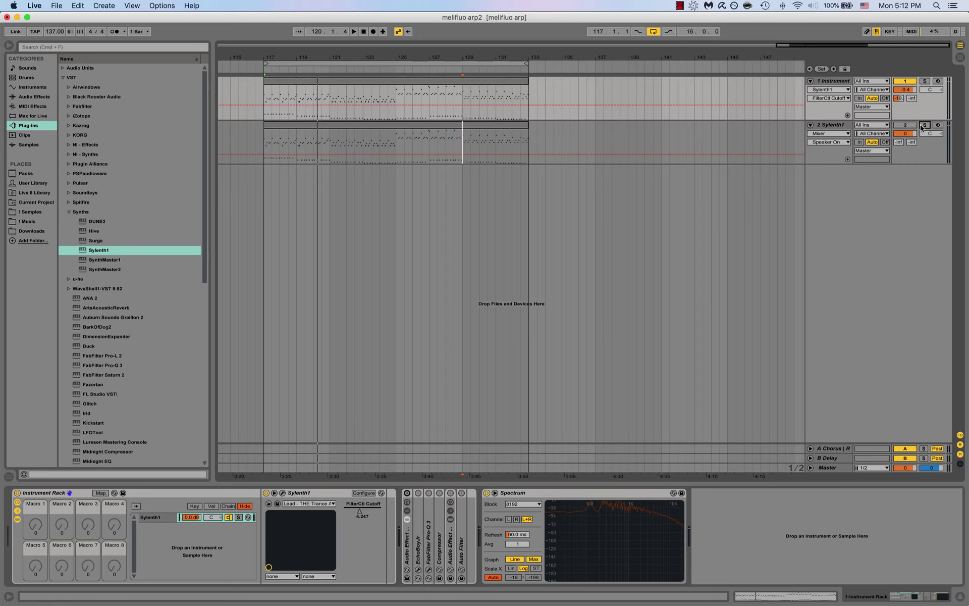
left_click(924, 126)
key("space")
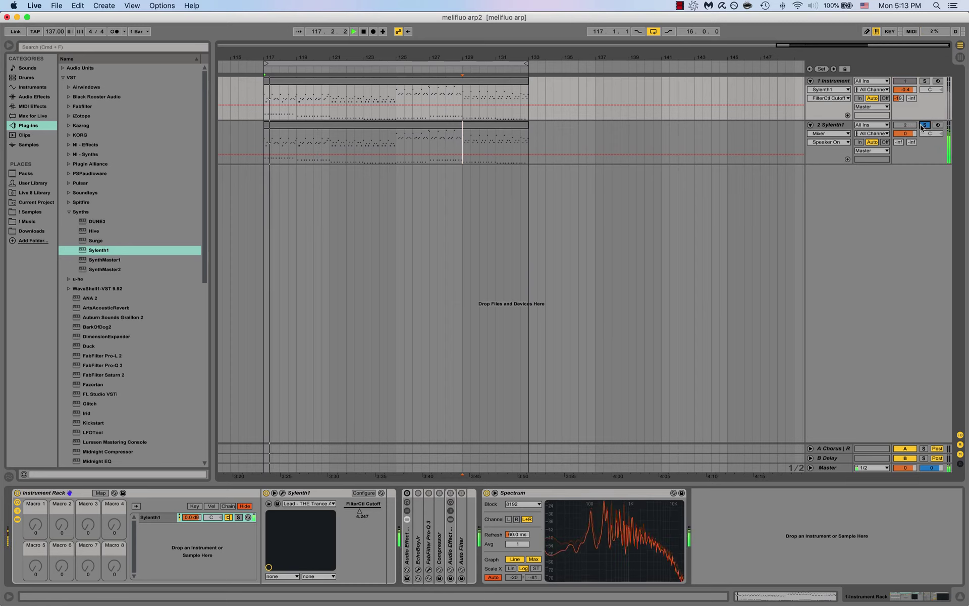
left_click(924, 126)
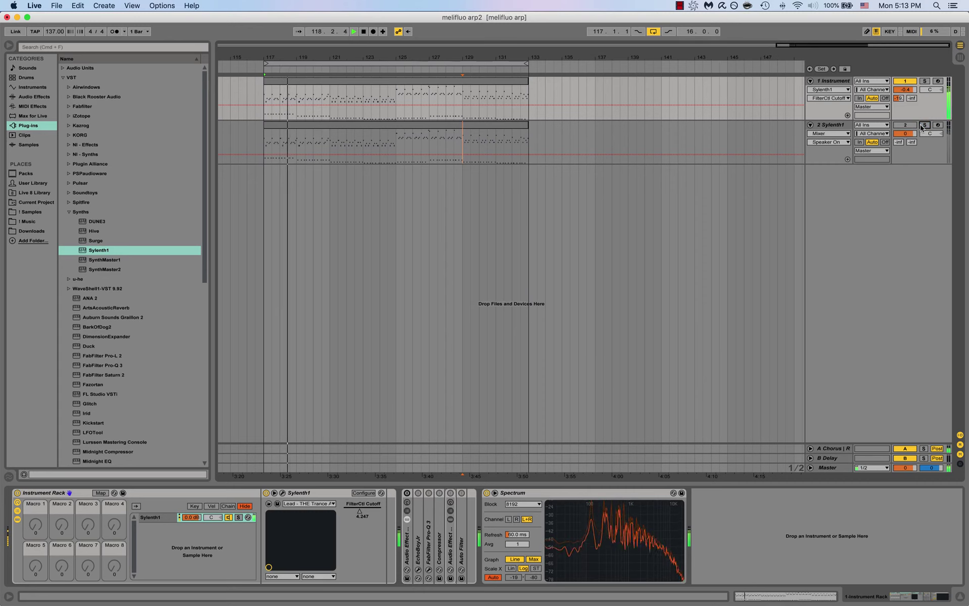
left_click(925, 125)
key("space")
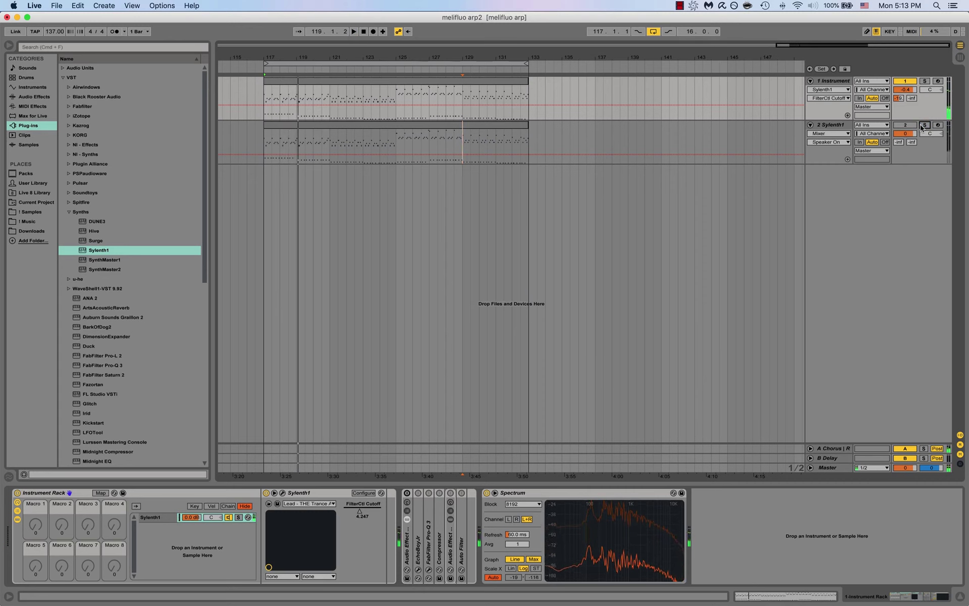
left_click(831, 126)
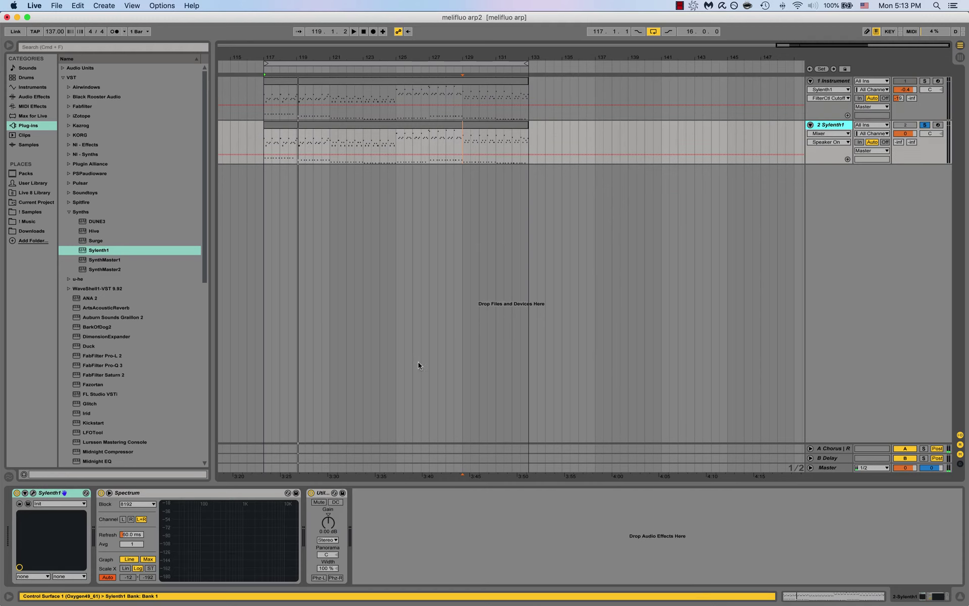
Raise Sylenth1's Oscillator A2 by one octave and switch off return track A
left_click(33, 493)
left_click(524, 80)
key("space")
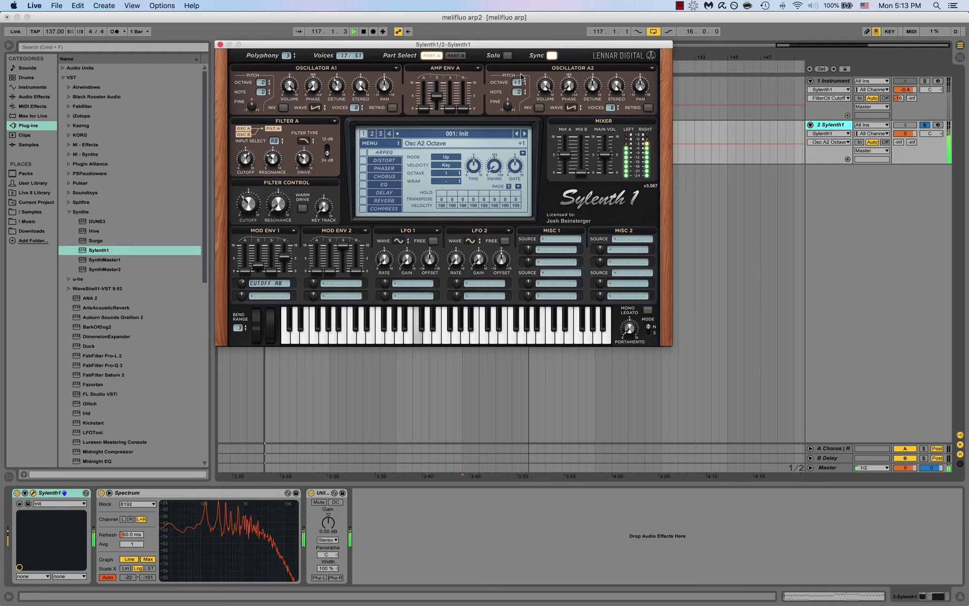
left_click(925, 125)
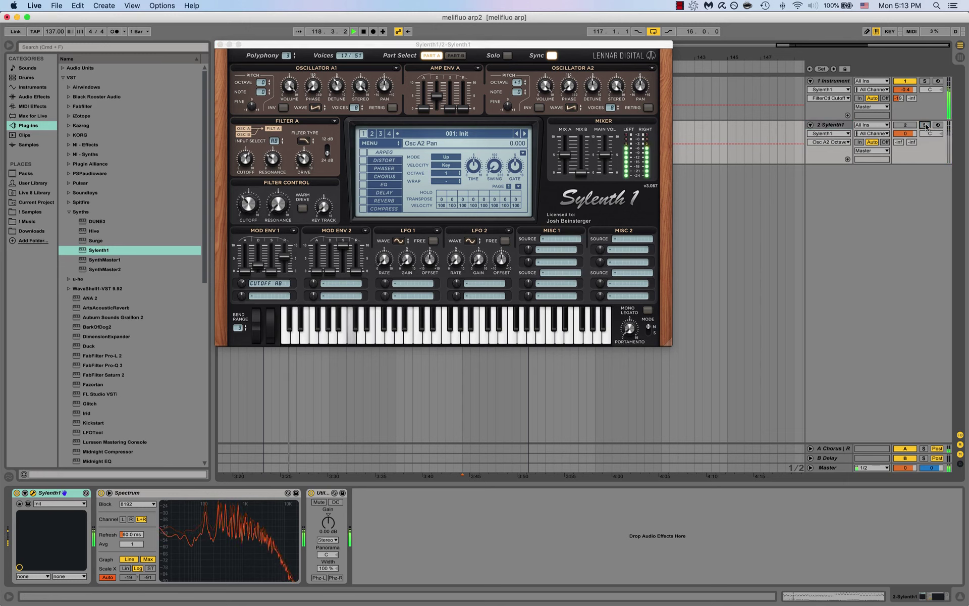
left_click(907, 449)
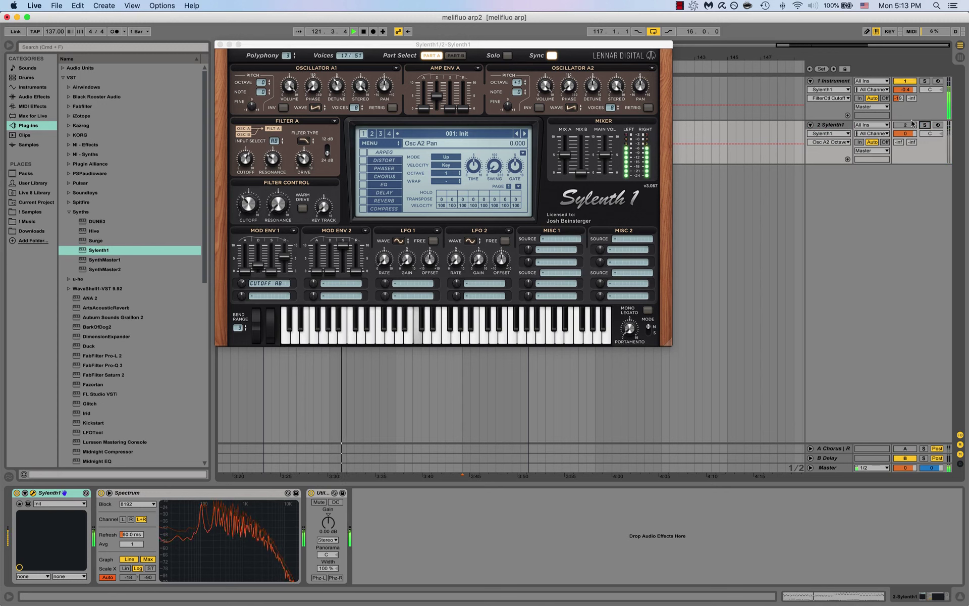
Compare both arp tracks by toggling track 2's solo, then close the Sylenth1 editor
left_click(838, 81)
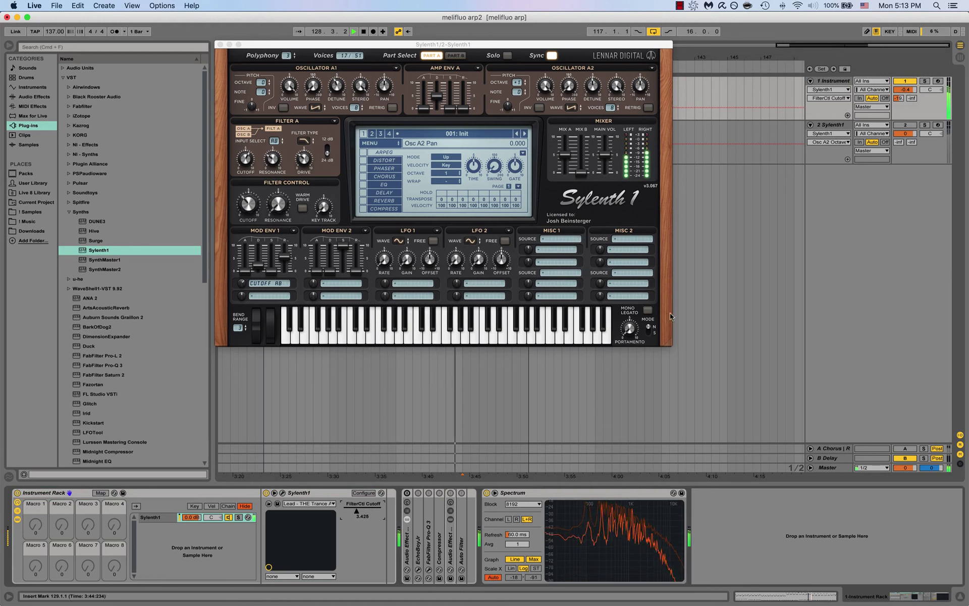
left_click(925, 125)
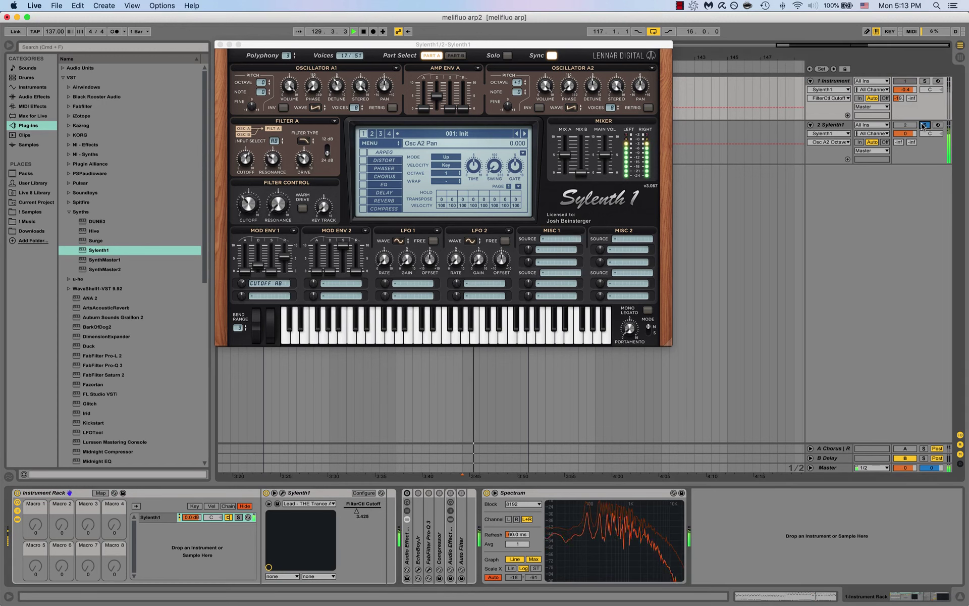
left_click(924, 125)
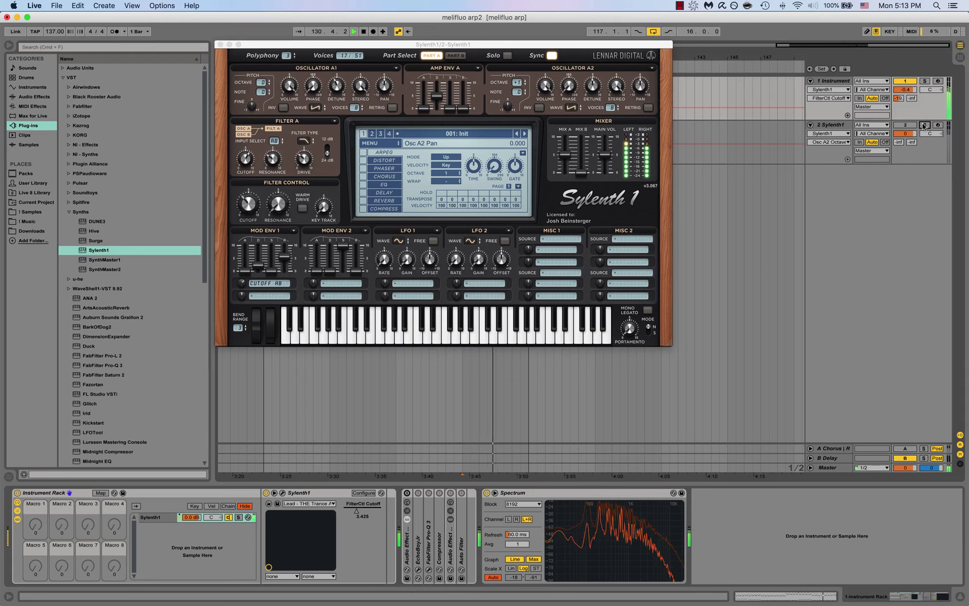
left_click(833, 80)
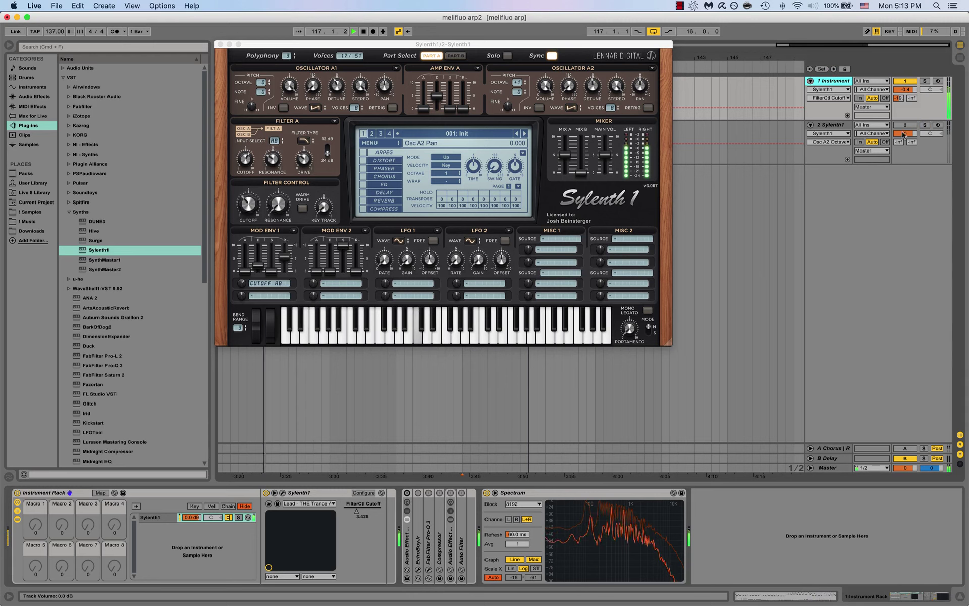
left_click(925, 125)
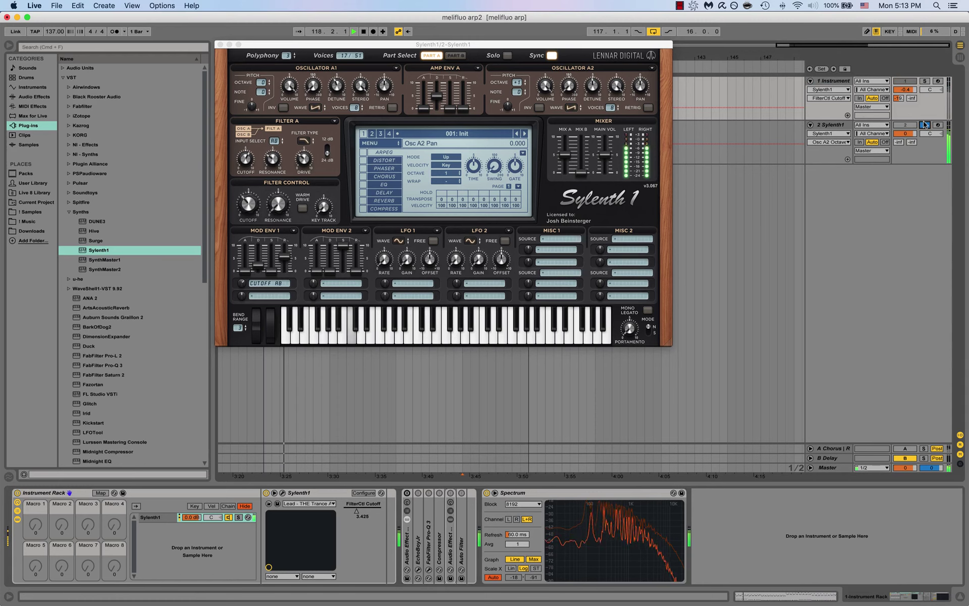
key("space")
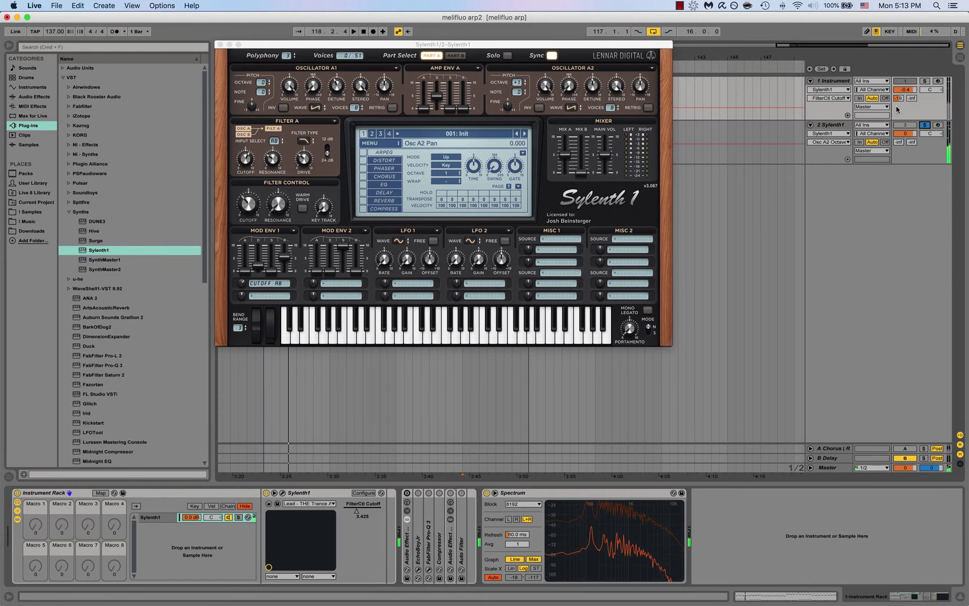
left_click(220, 44)
left_click(845, 126)
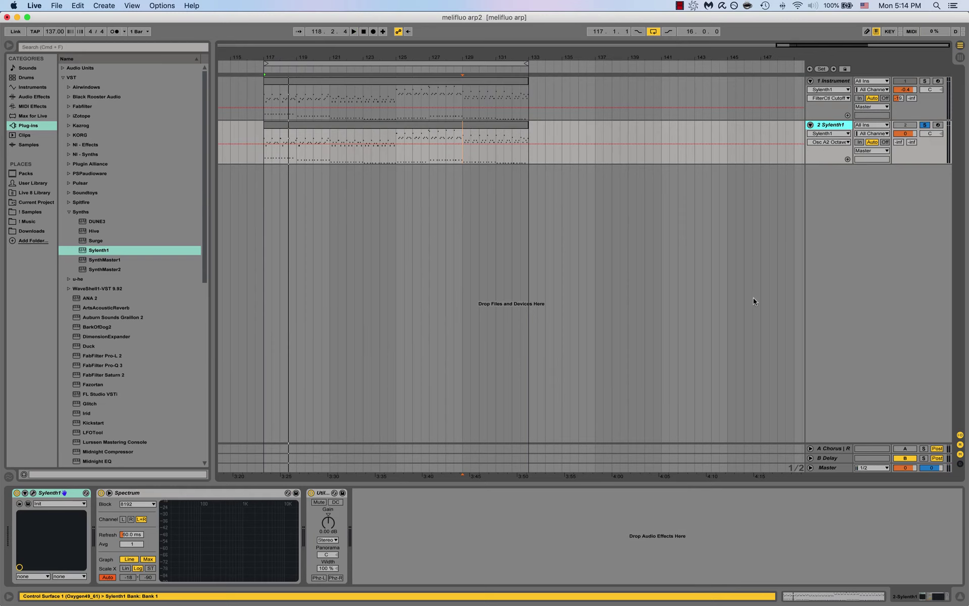
In Session view, inspect the Chorus | R4 return's Chorus and EQ Eight devices
key("Tab")
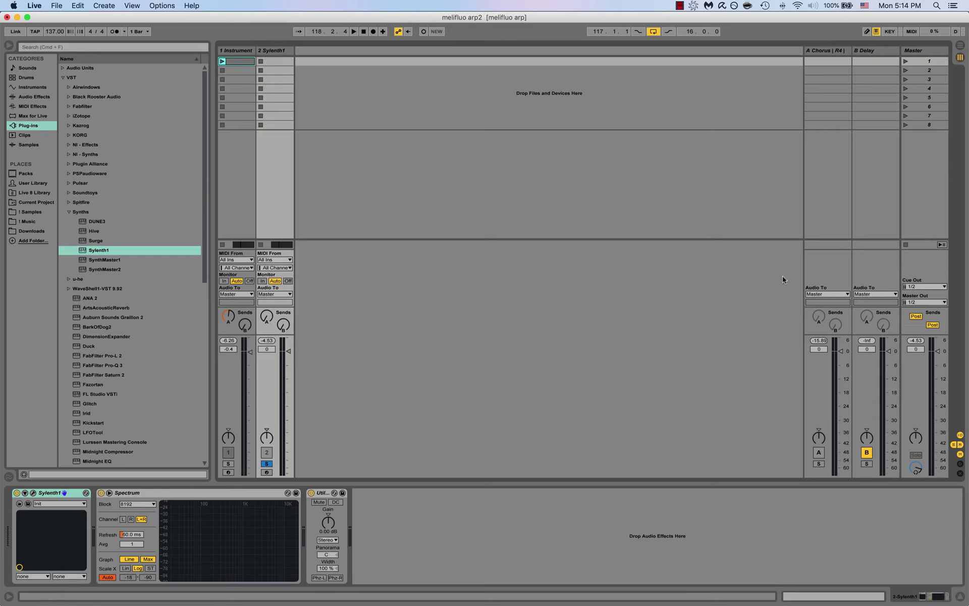
left_click(824, 50)
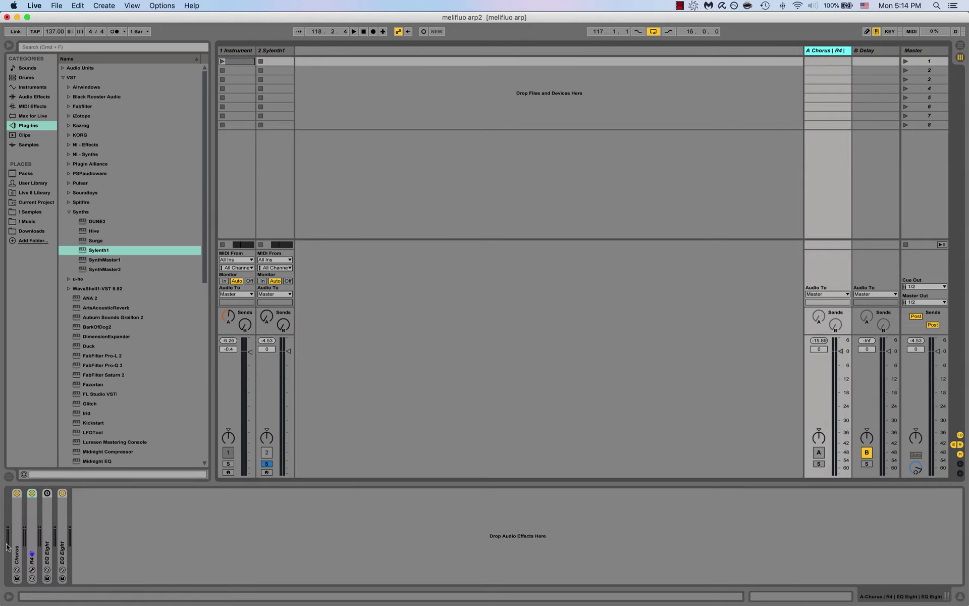
left_click(31, 514)
double_click(17, 511)
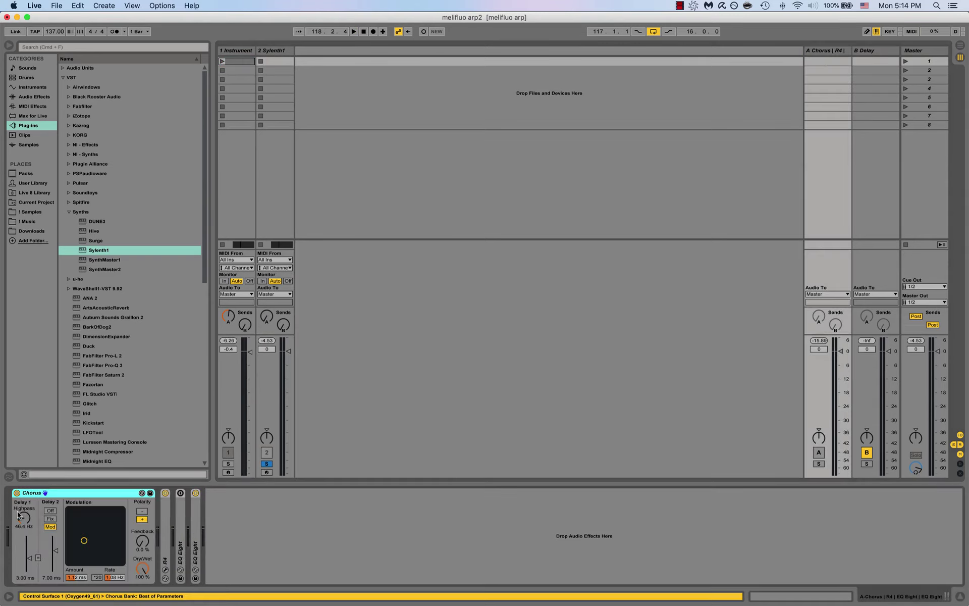
double_click(34, 495)
double_click(61, 506)
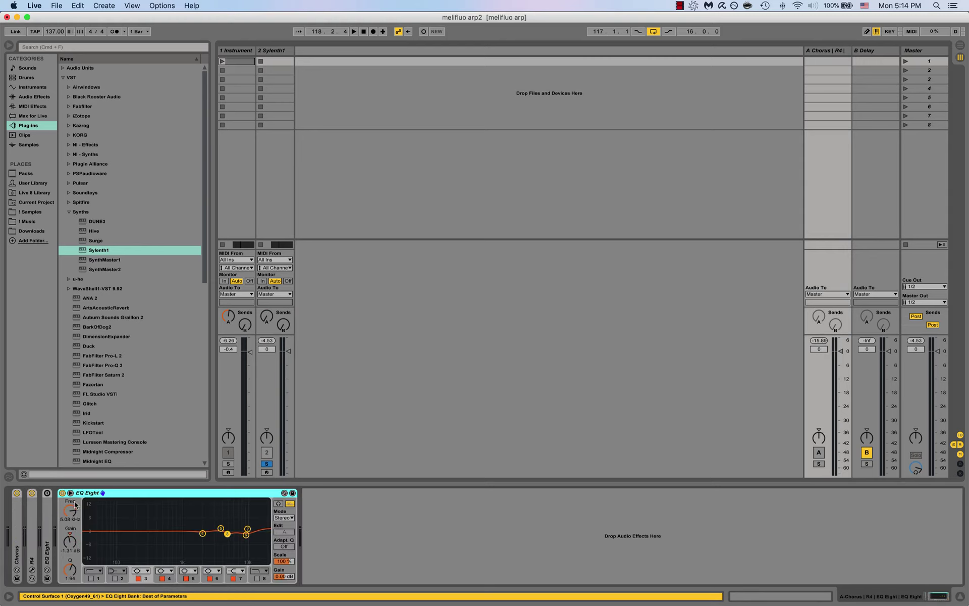
double_click(91, 493)
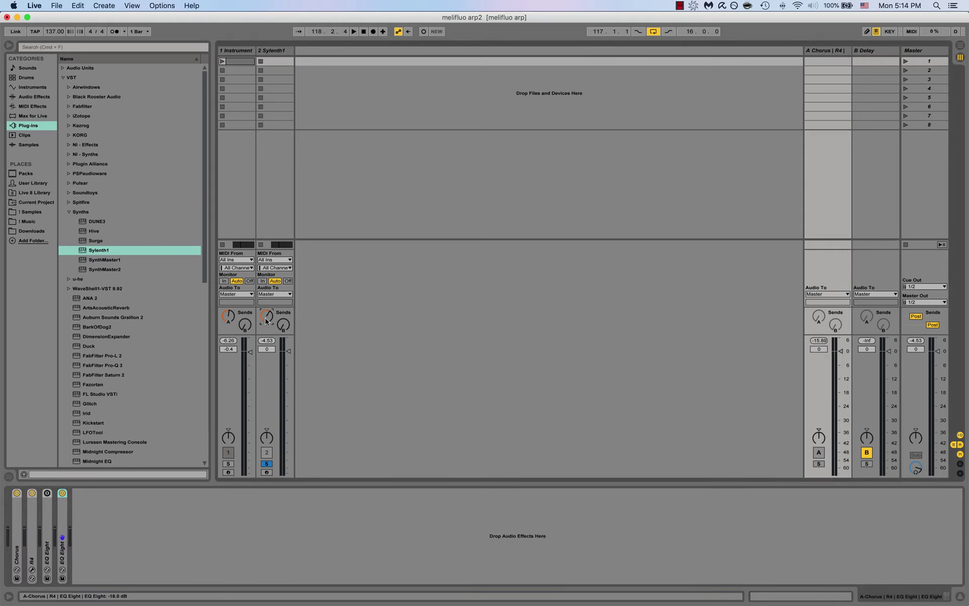
During playback, switch return track A back on and show track 2's Sylenth1 chain
key("space")
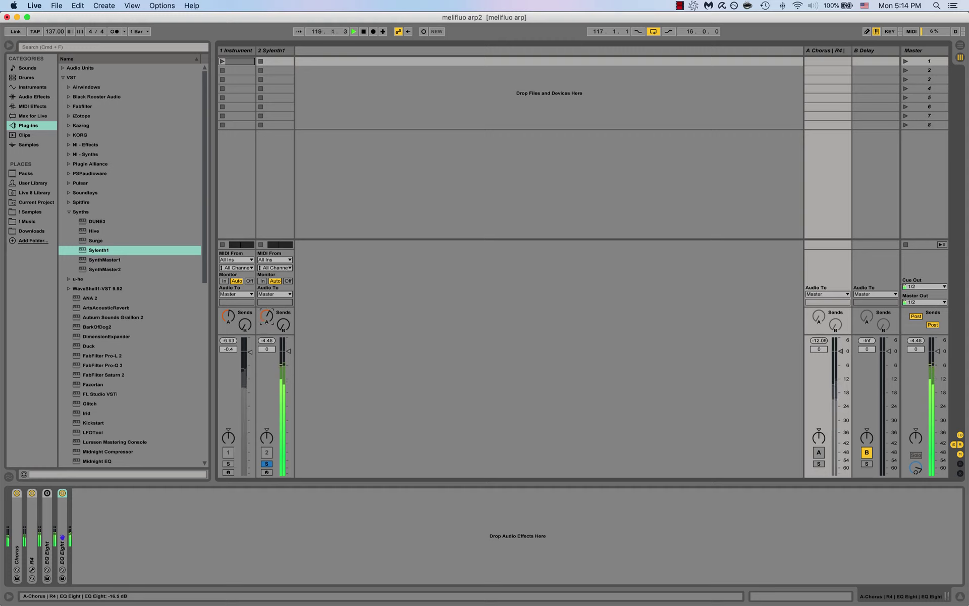
left_click(822, 452)
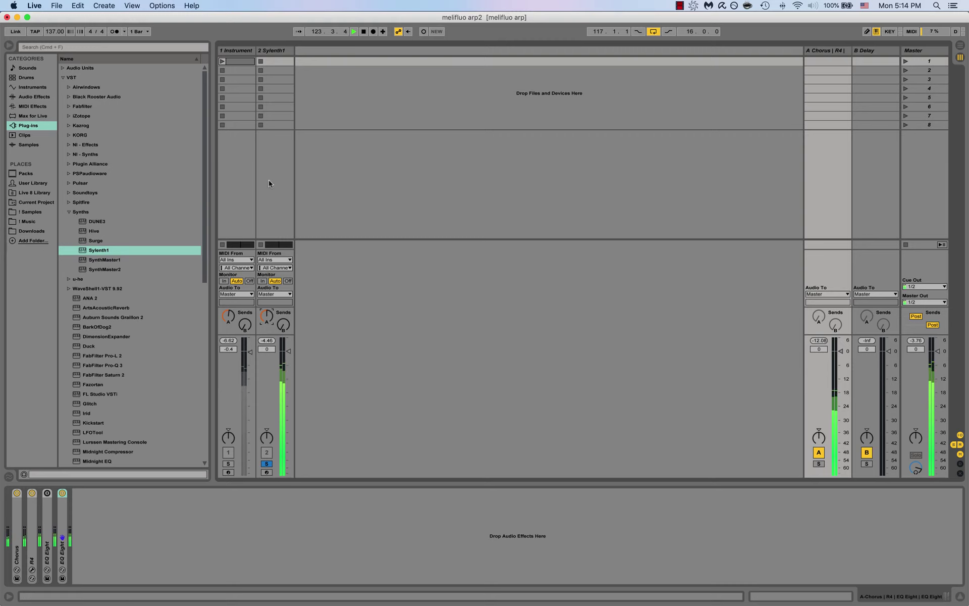
left_click(277, 50)
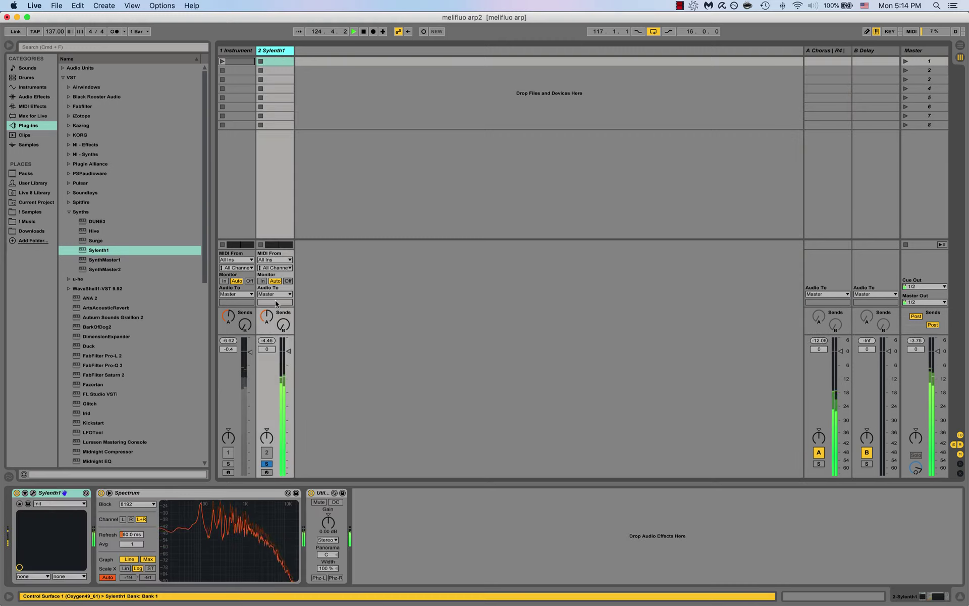
key("space")
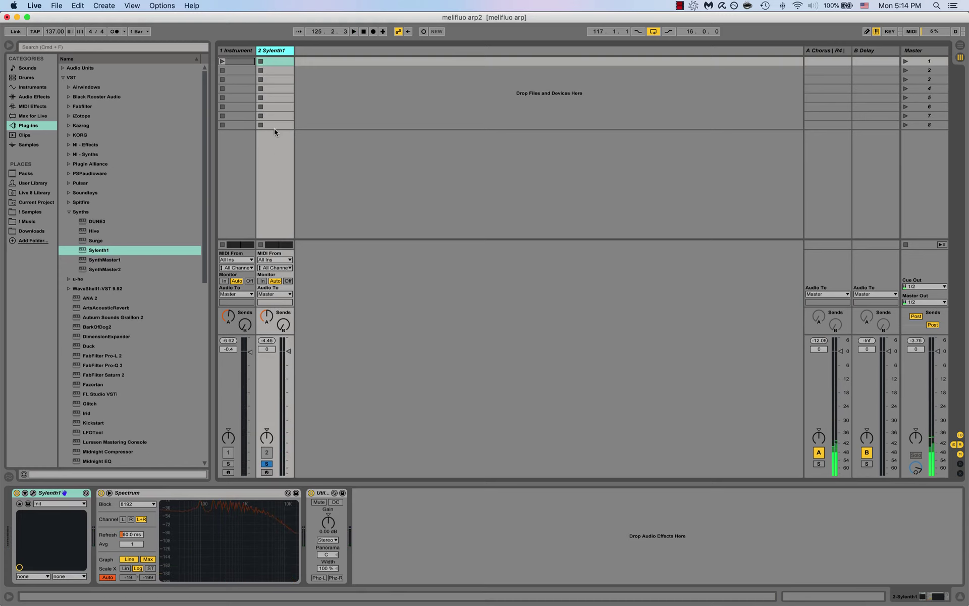
Add Soundtoys EchoBoyJr after Sylenth1 on track 2, lower its mix to 23 %, and audition it
left_click(68, 193)
left_click(97, 203)
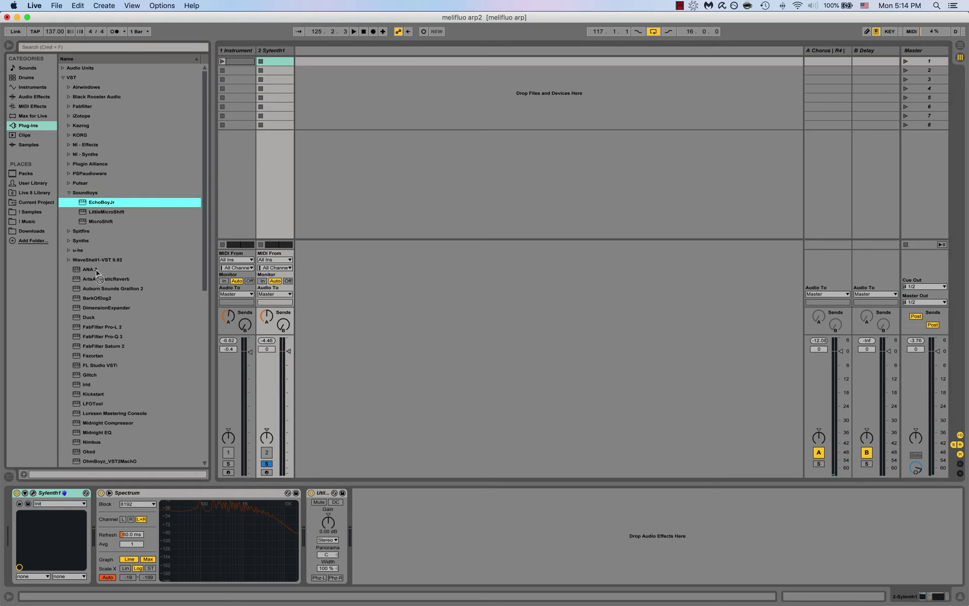
left_click_drag(96, 270, 106, 510)
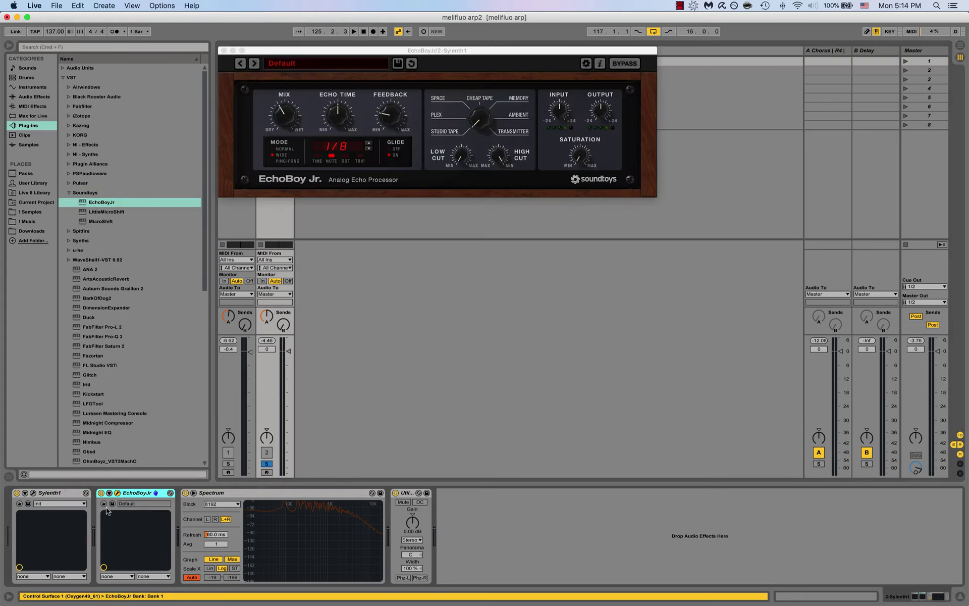
left_click(284, 101)
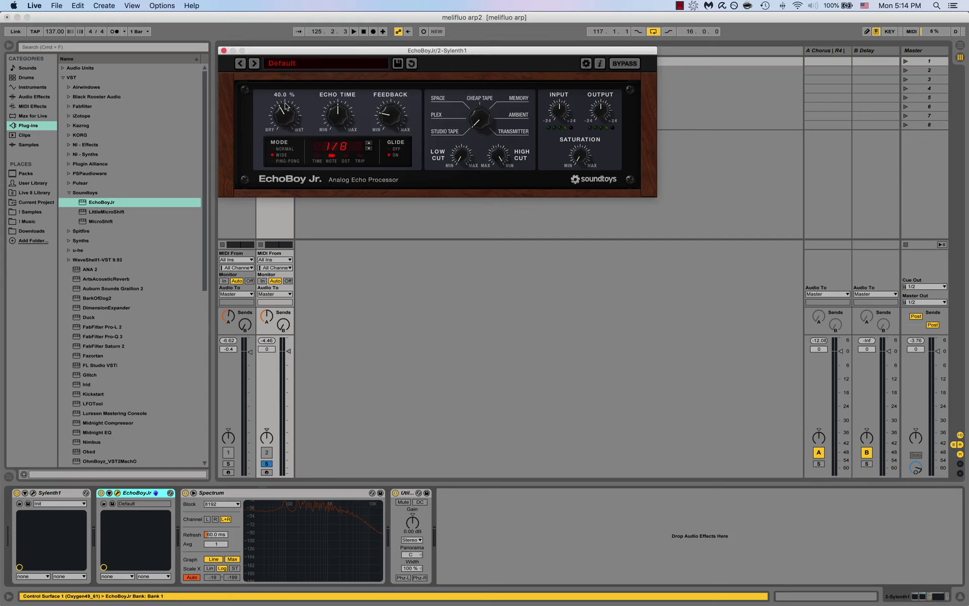
left_click_drag(286, 118, 288, 127)
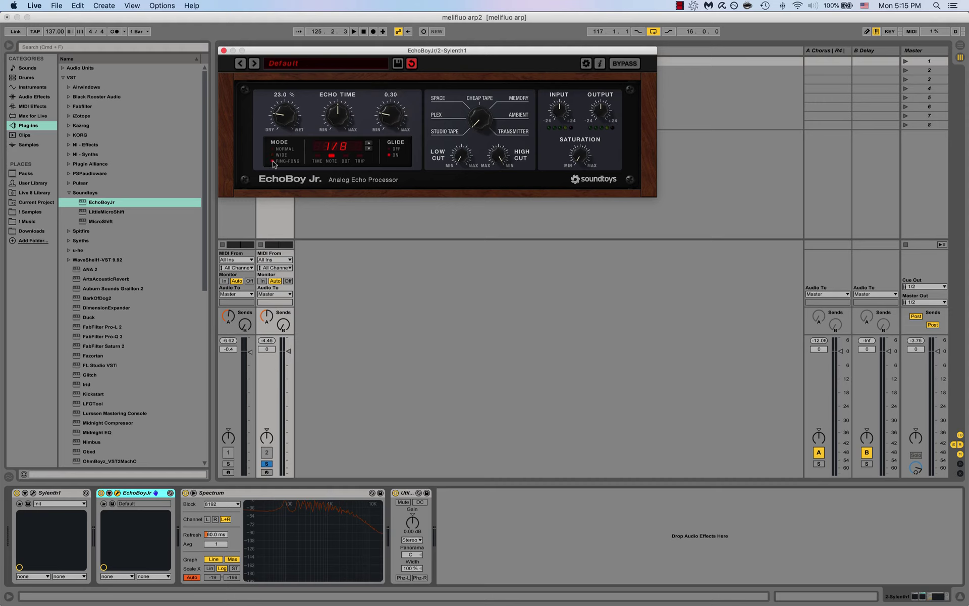
key("space")
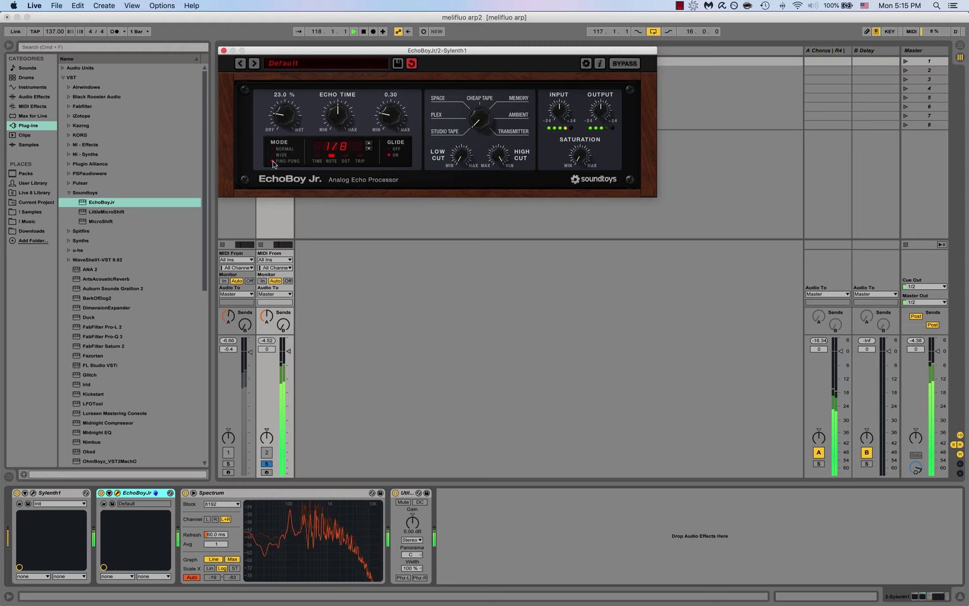
key("space")
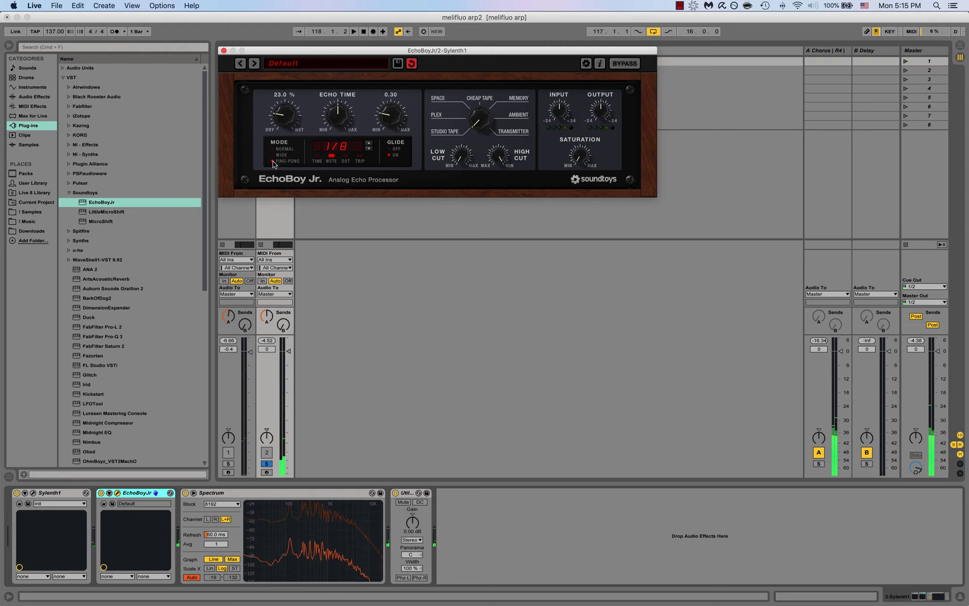
Insert FabFilter Pro-Q 3 after EchoBoyJr on track 2
left_click(222, 51)
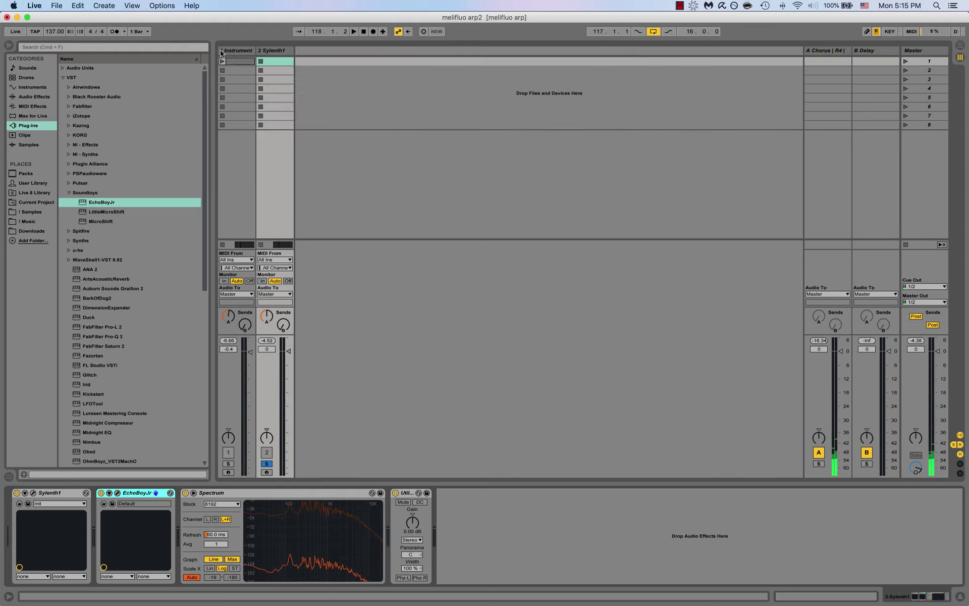
left_click(69, 193)
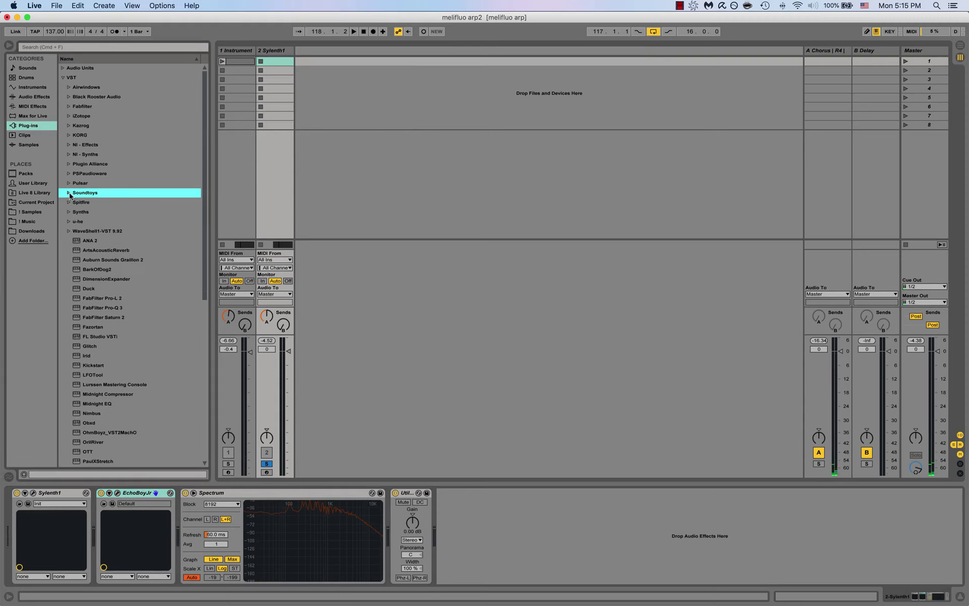
left_click(109, 308)
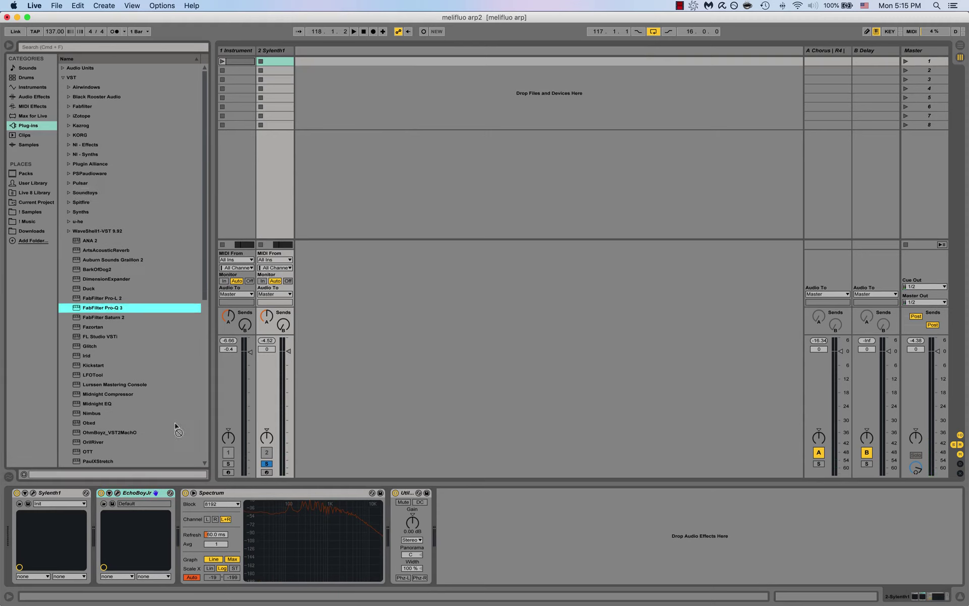
left_click_drag(179, 450, 176, 496)
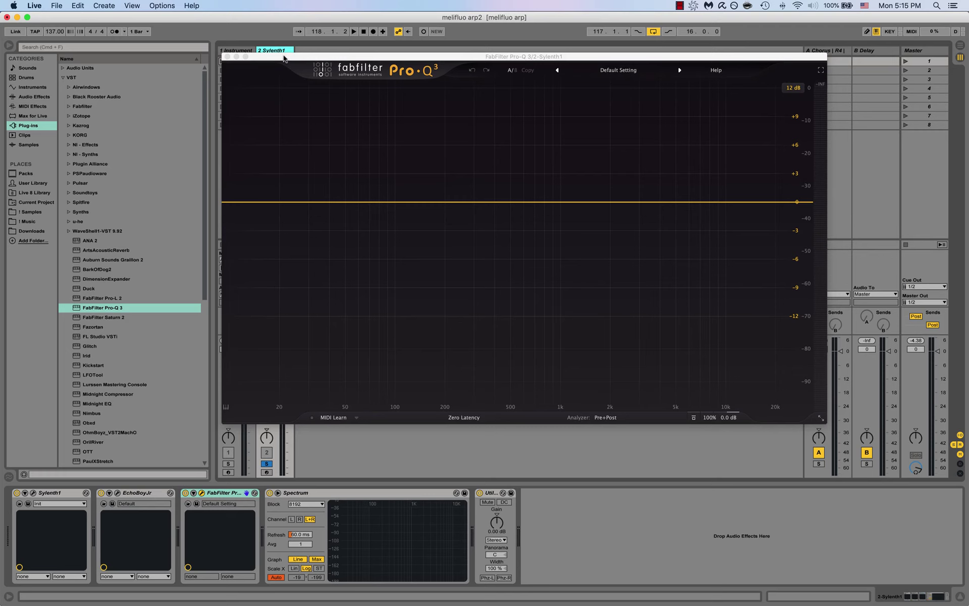
While the arp plays, cut a bell band about 5.78 dB at 141 Hz
key("space")
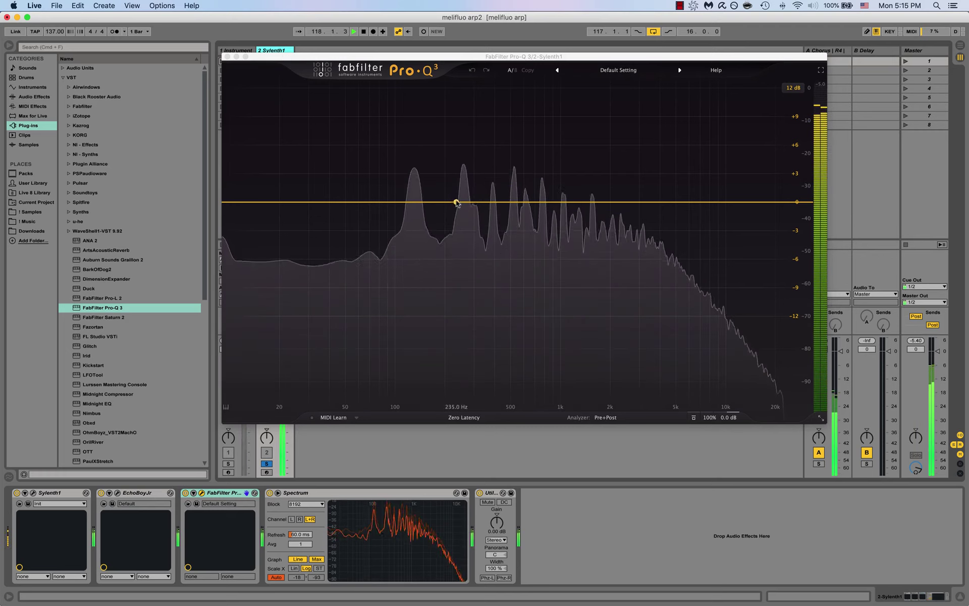
left_click_drag(455, 203, 422, 257)
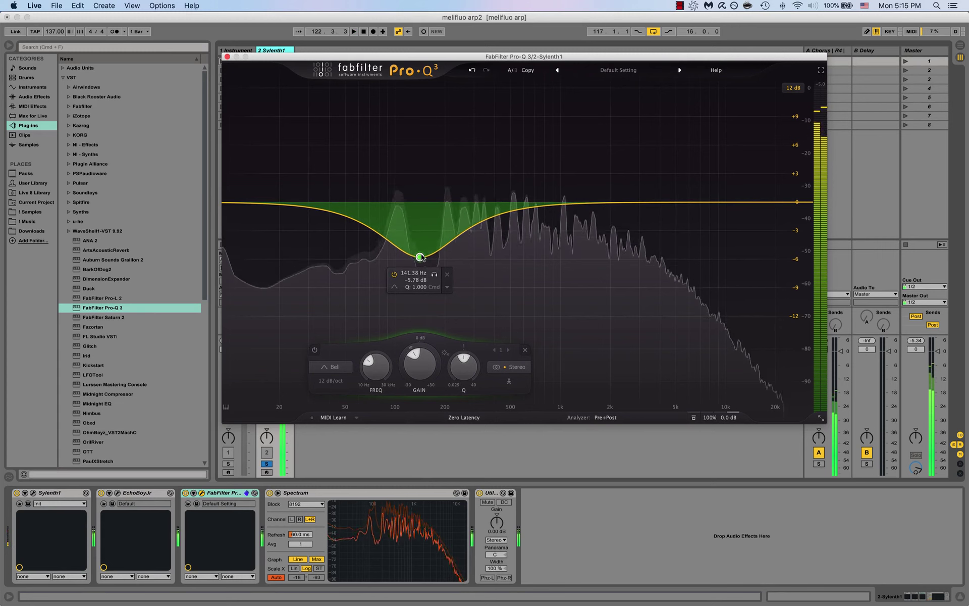
key("space")
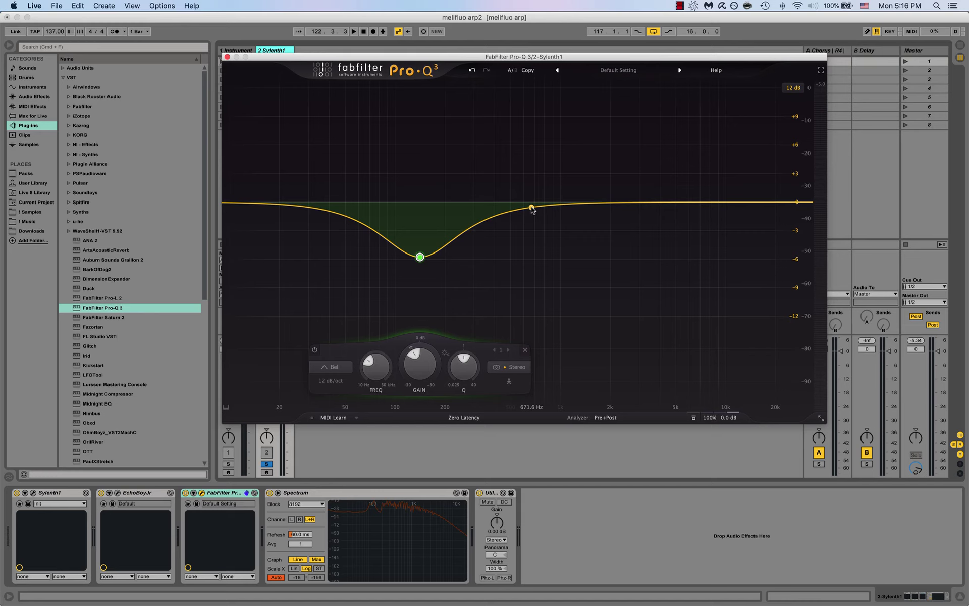
mouse_move(402, 268)
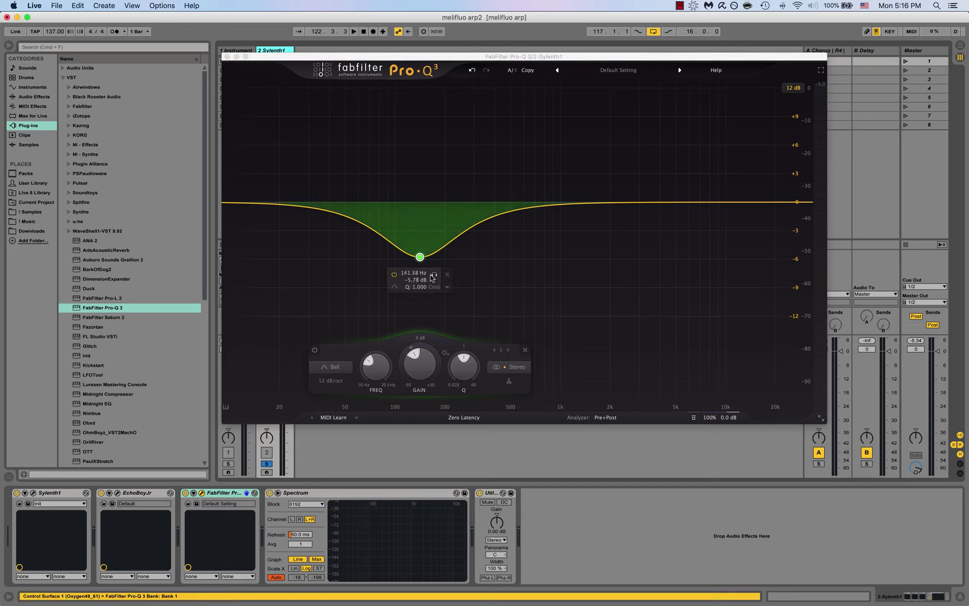
Add a second band cutting about 2 dB near 555 Hz with a raised Q
left_click(519, 212)
left_click_drag(520, 218, 520, 227)
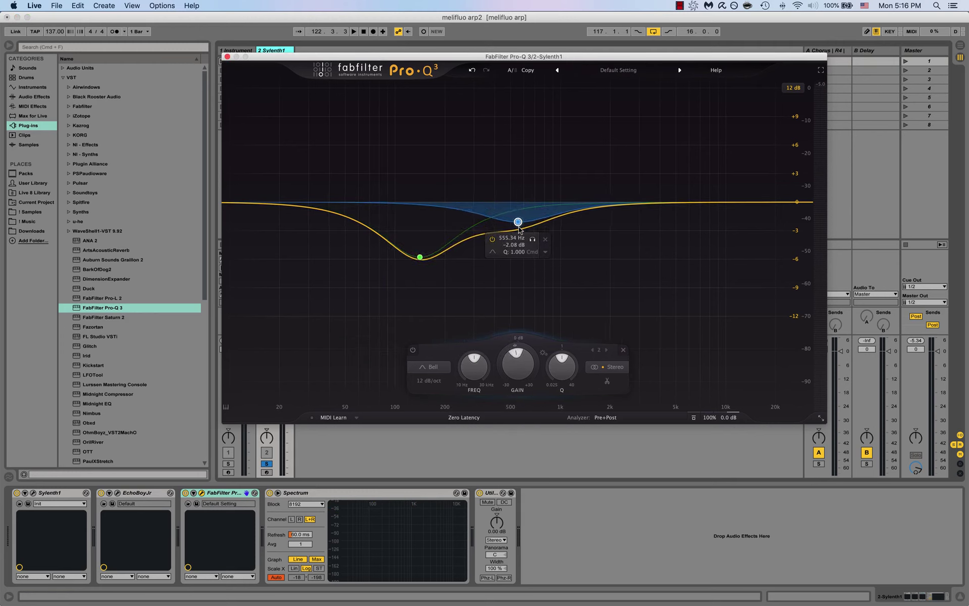
scroll(569, 363, "up", 3)
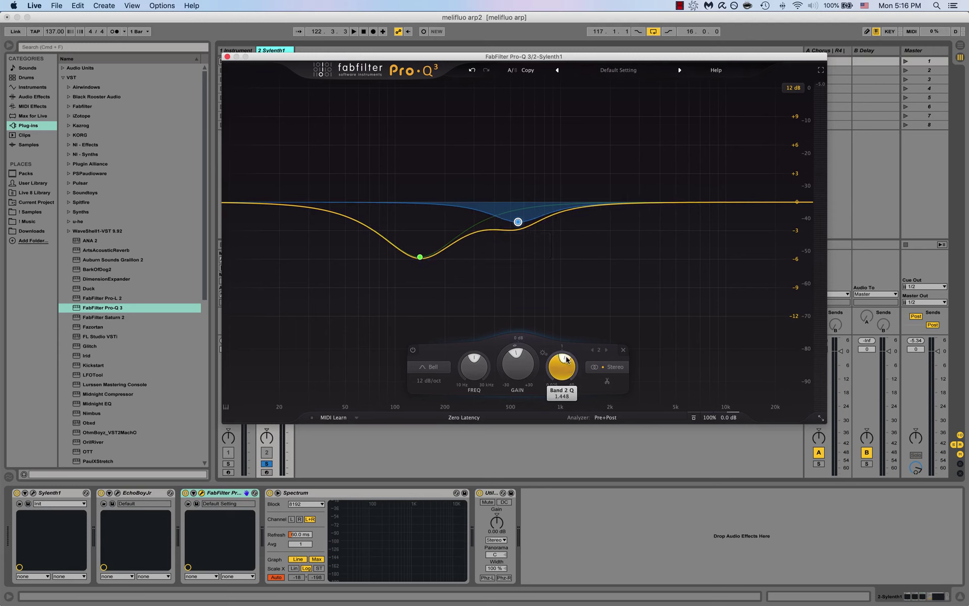
key("space")
A/B band 2 repeatedly, leaving it enabled, then begin a boost band around 2.6 kHz
left_click(413, 350)
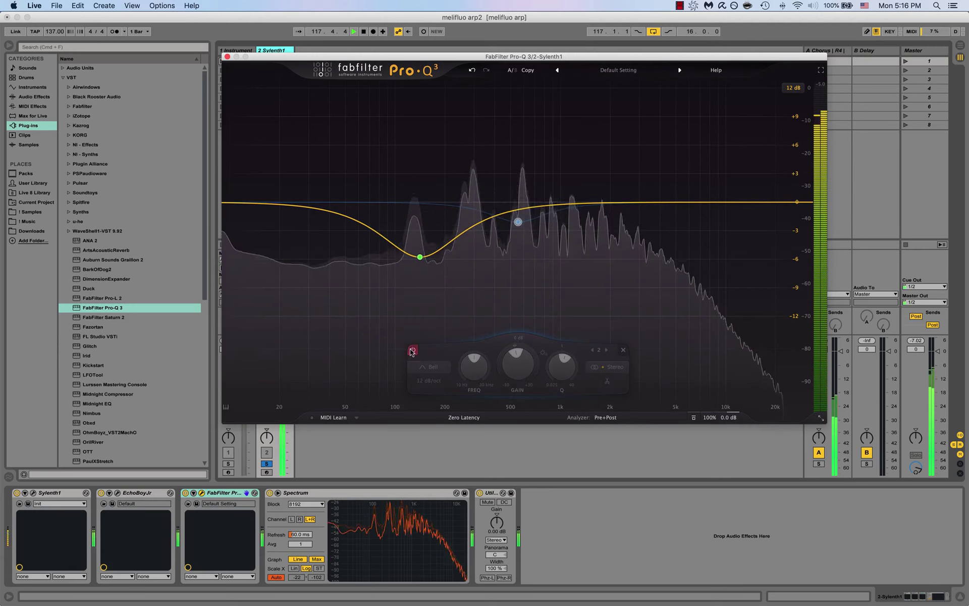
left_click(413, 350)
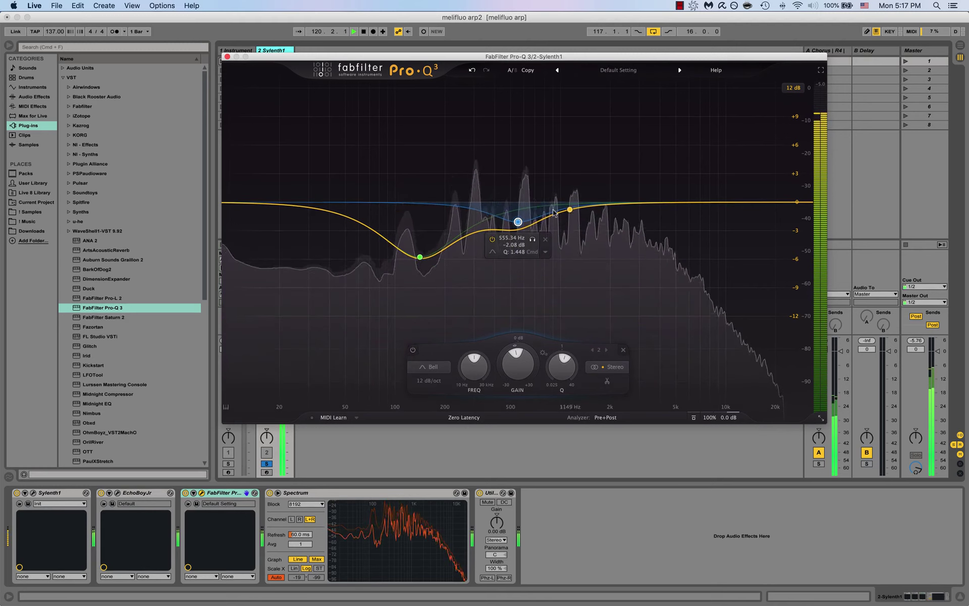
left_click(413, 351)
left_click(413, 350)
left_click(413, 350)
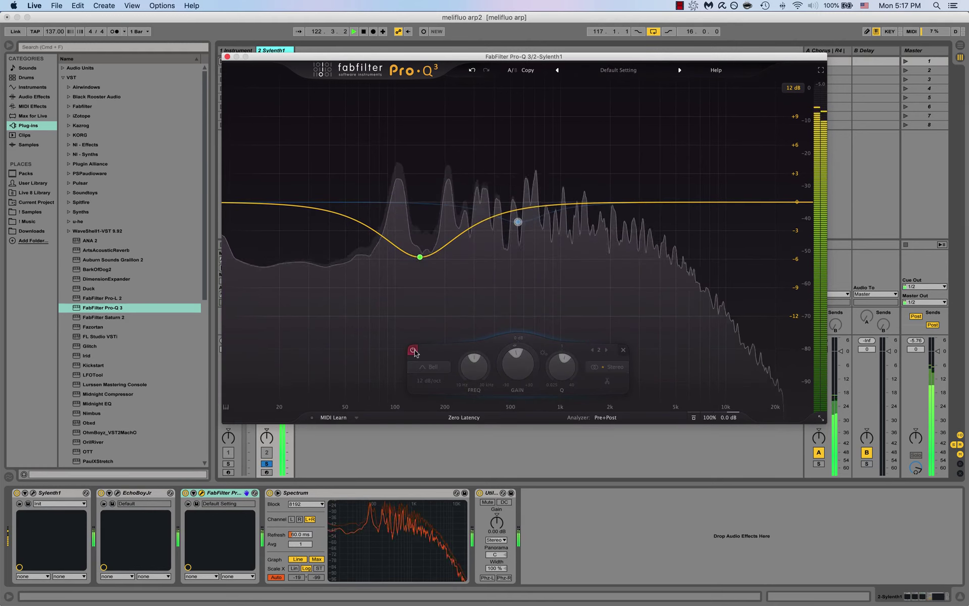
left_click(413, 350)
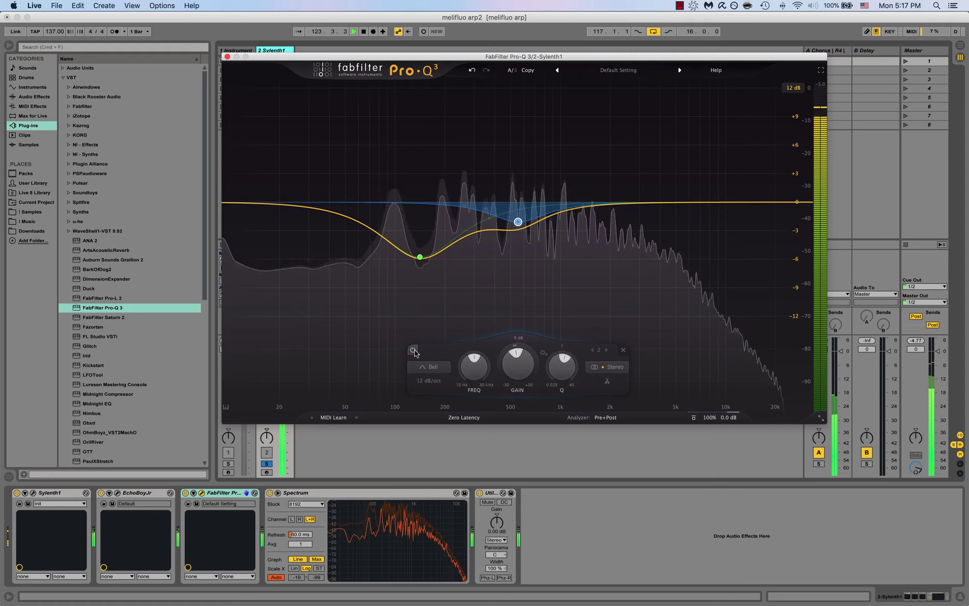
left_click(413, 350)
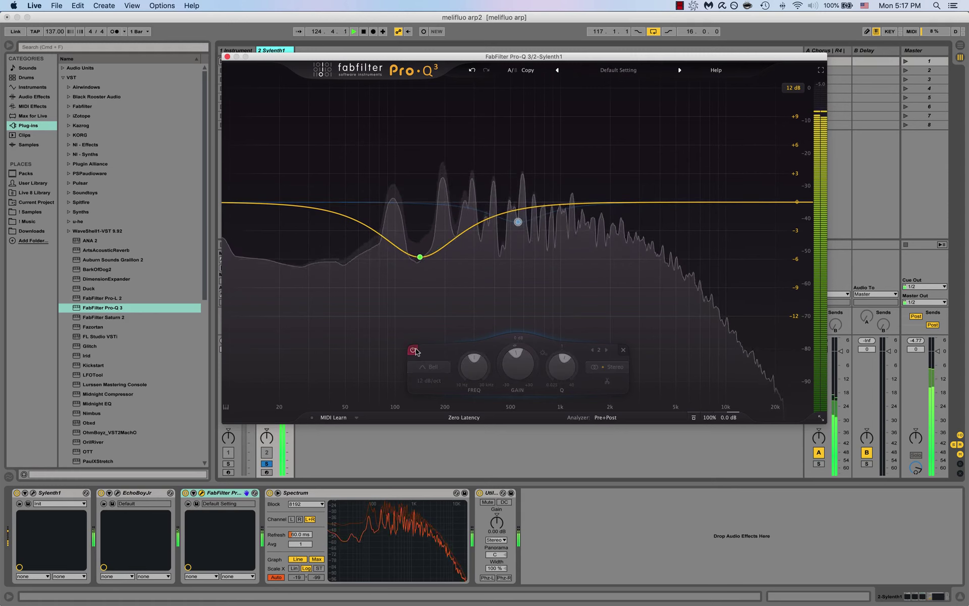
left_click(413, 351)
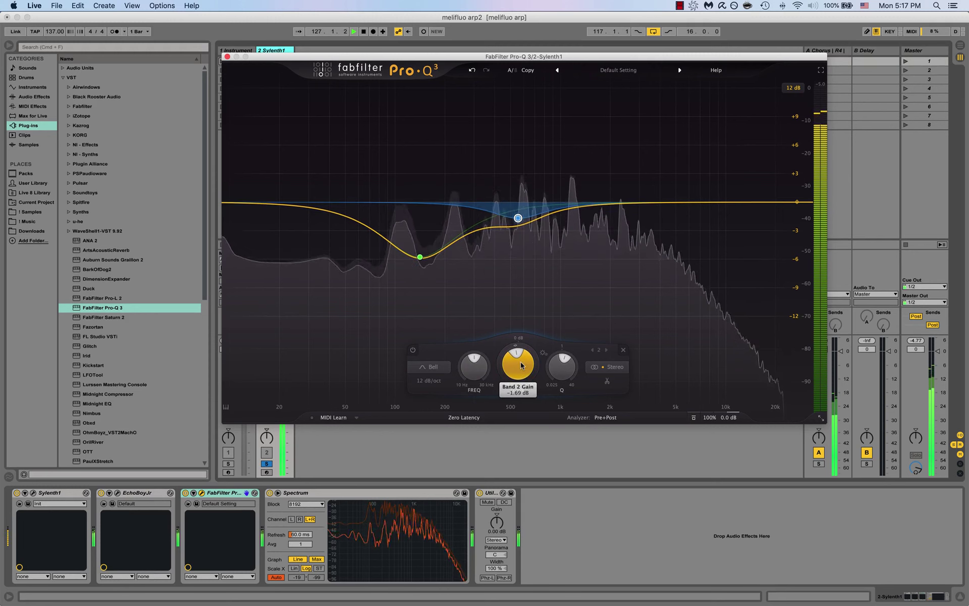
left_click(413, 351)
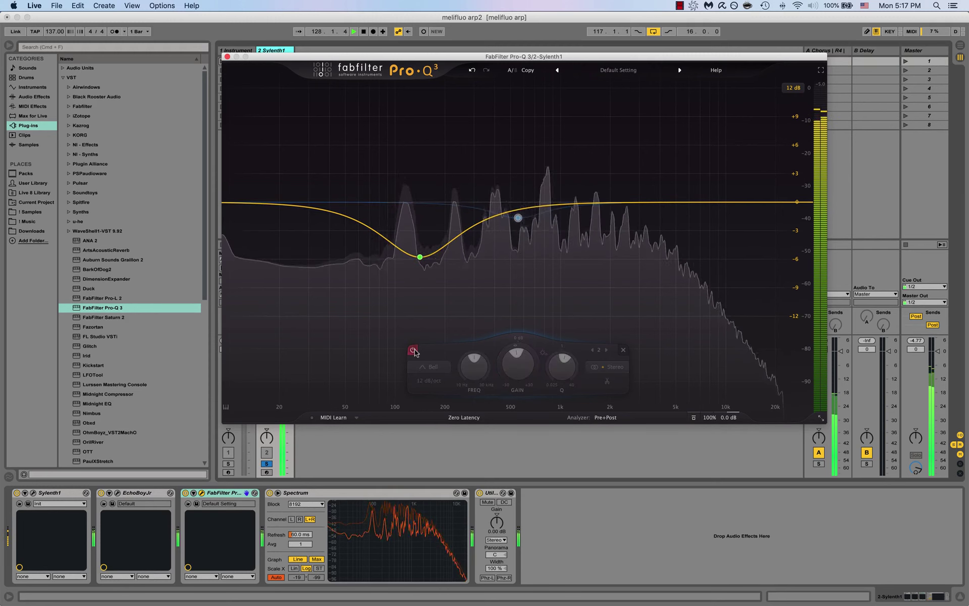
left_click(413, 351)
left_click_drag(615, 204, 651, 172)
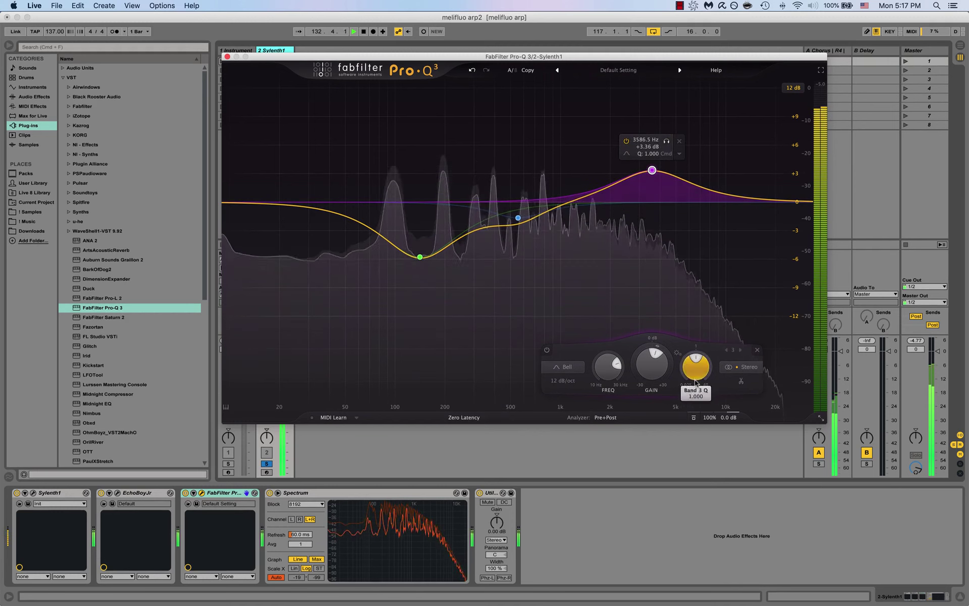
Widen band 3's +3.36 dB boost at 3586.5 Hz to Q 0.672 and A/B it, leaving it on
left_click_drag(695, 380, 696, 384)
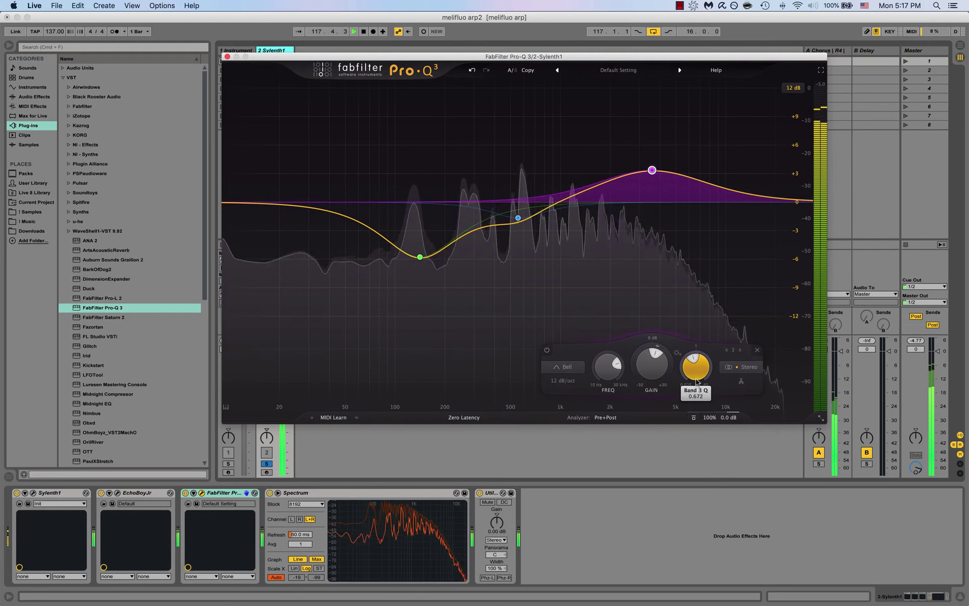
left_click(32, 493)
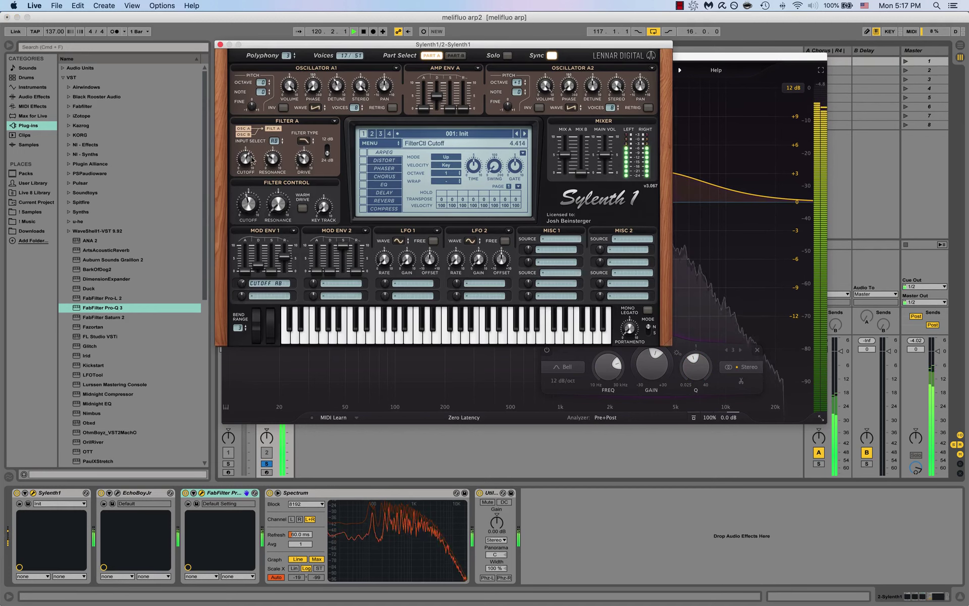
left_click(220, 45)
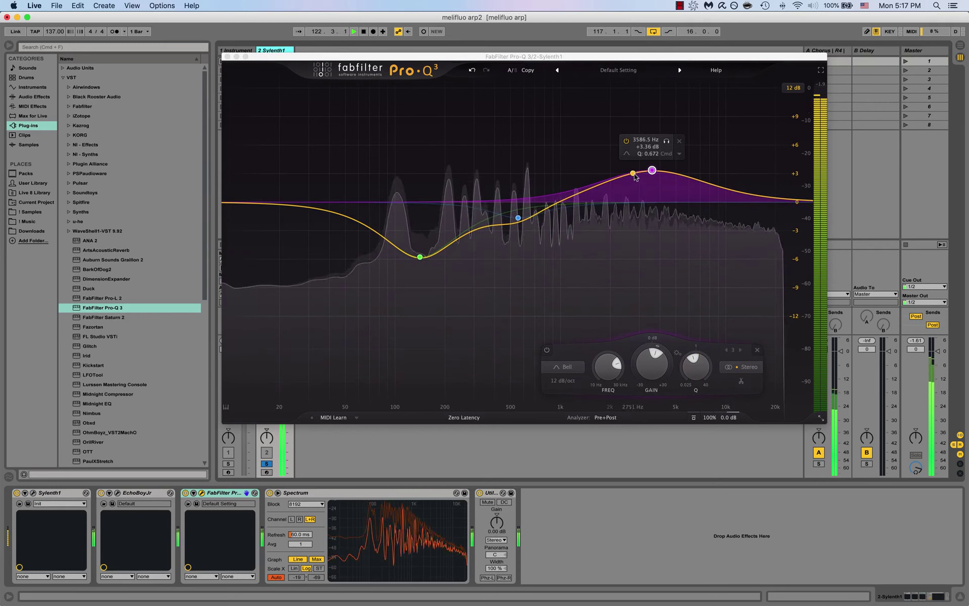
left_click(626, 140)
left_click(626, 141)
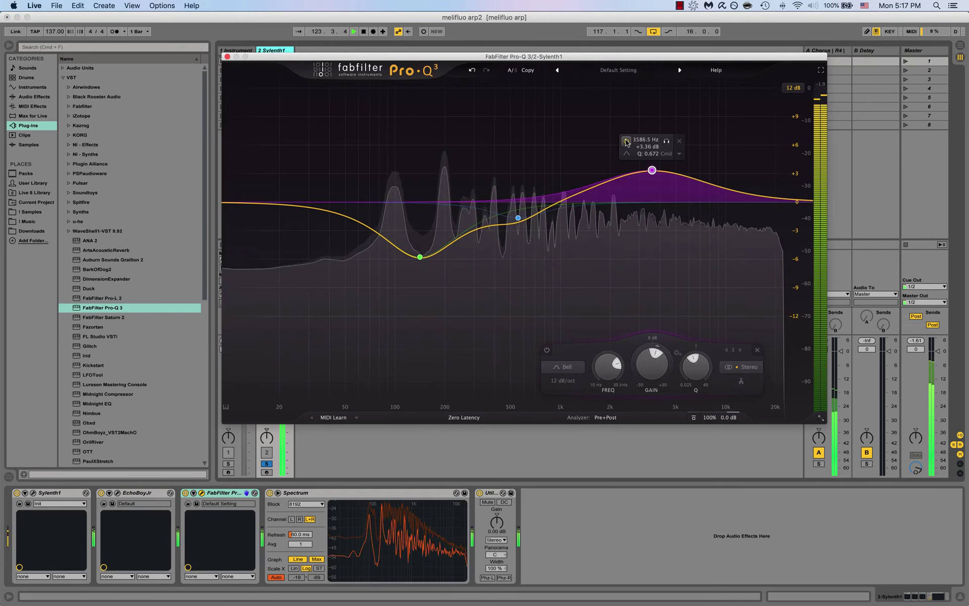
left_click(626, 141)
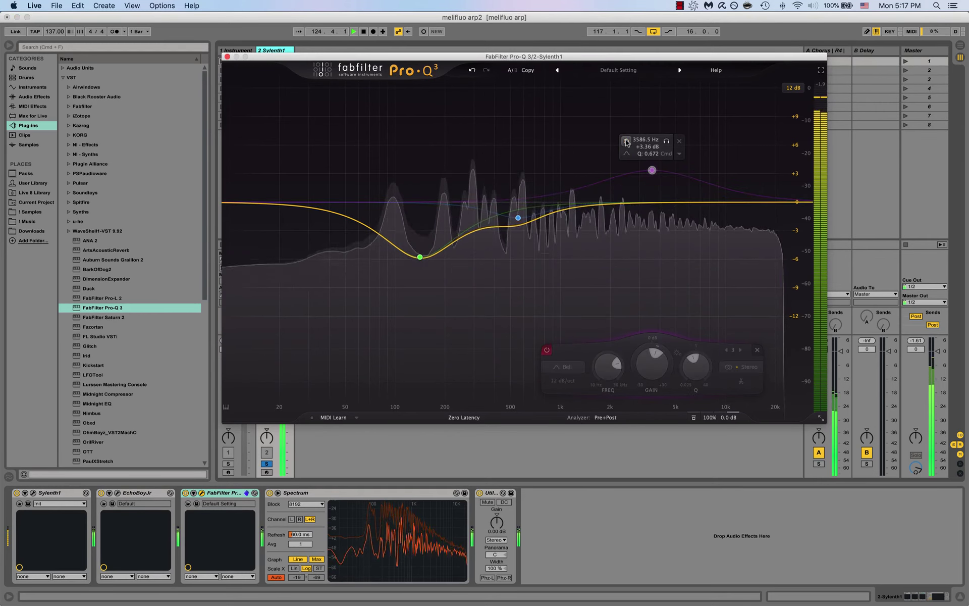
left_click(626, 141)
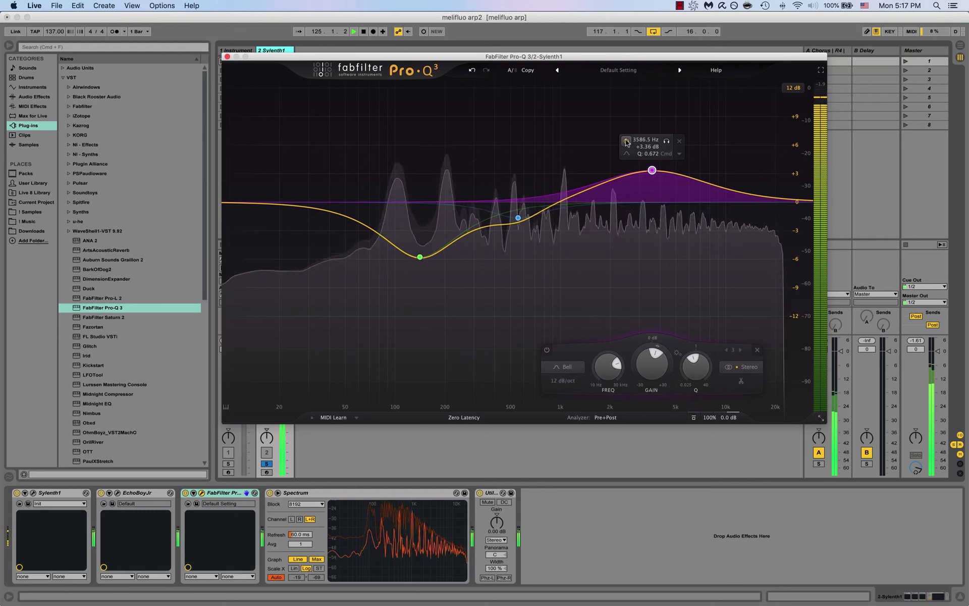
Add a 24 dB/oct high cut lowered to about 14 kHz and A/B it
left_click(795, 200)
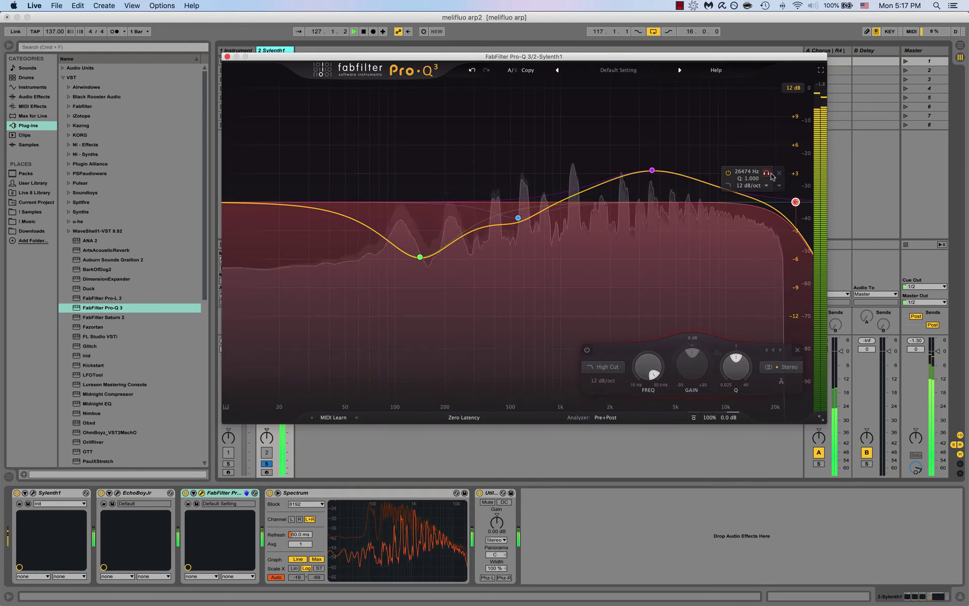
left_click(603, 381)
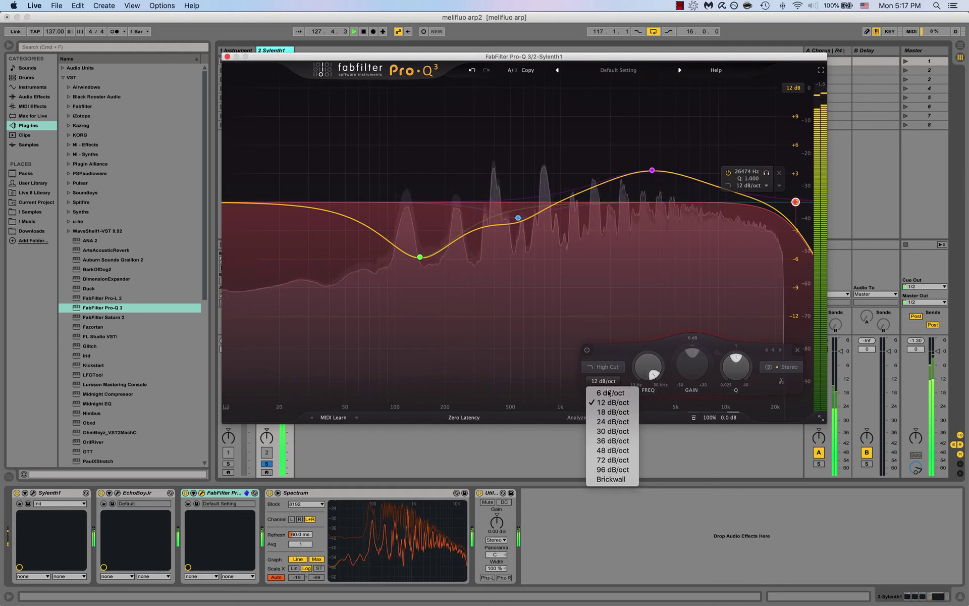
left_click(613, 421)
left_click_drag(647, 368, 648, 378)
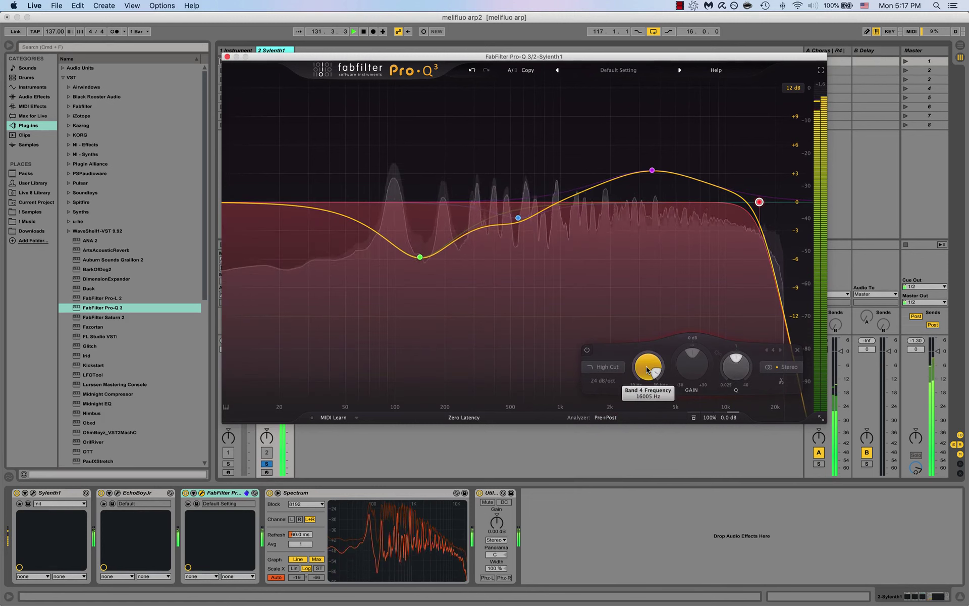
left_click(586, 350)
left_click(587, 351)
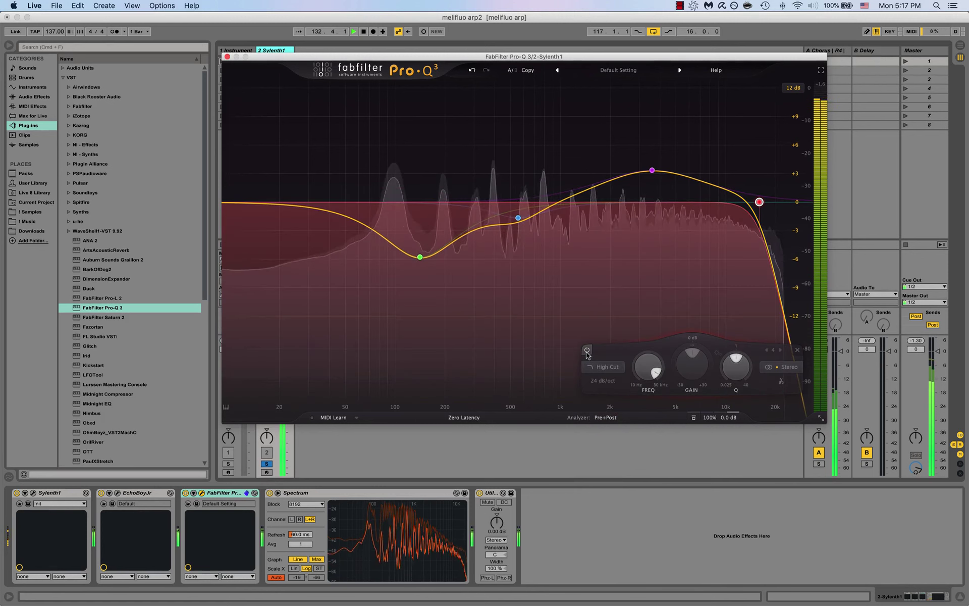
key("space")
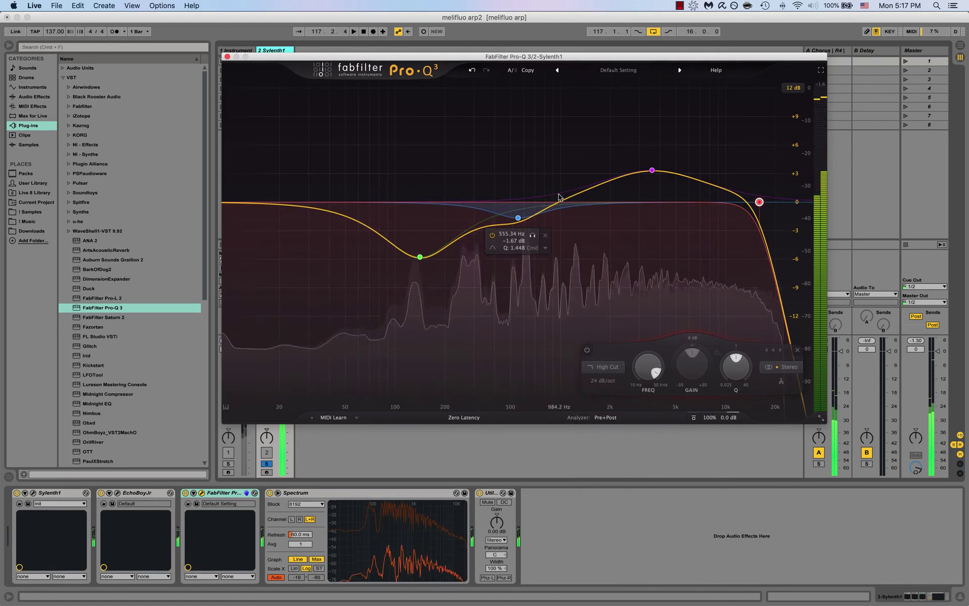
Select the purple boost band and A/B it during playback
left_click(558, 197)
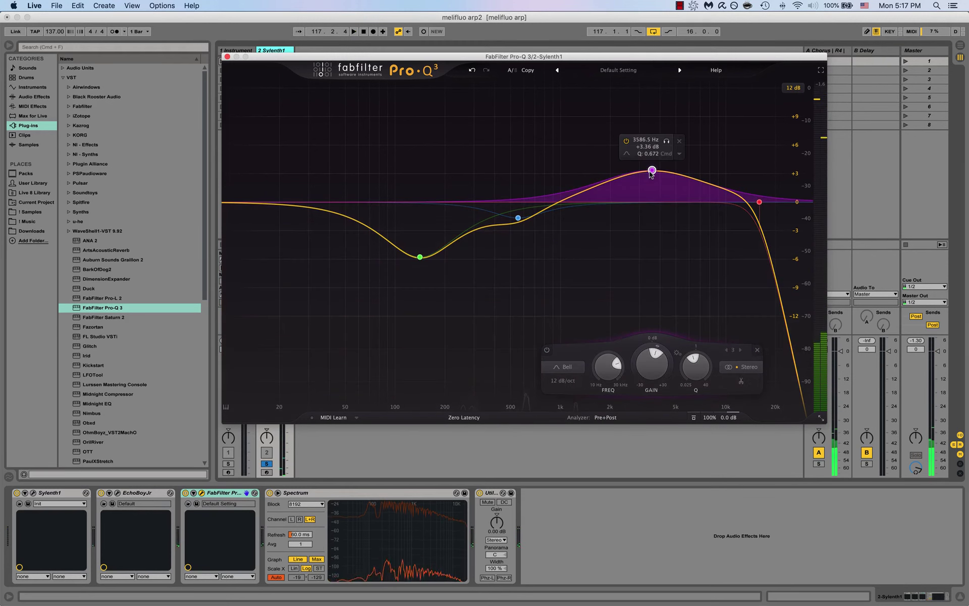
key("space")
left_click(547, 350)
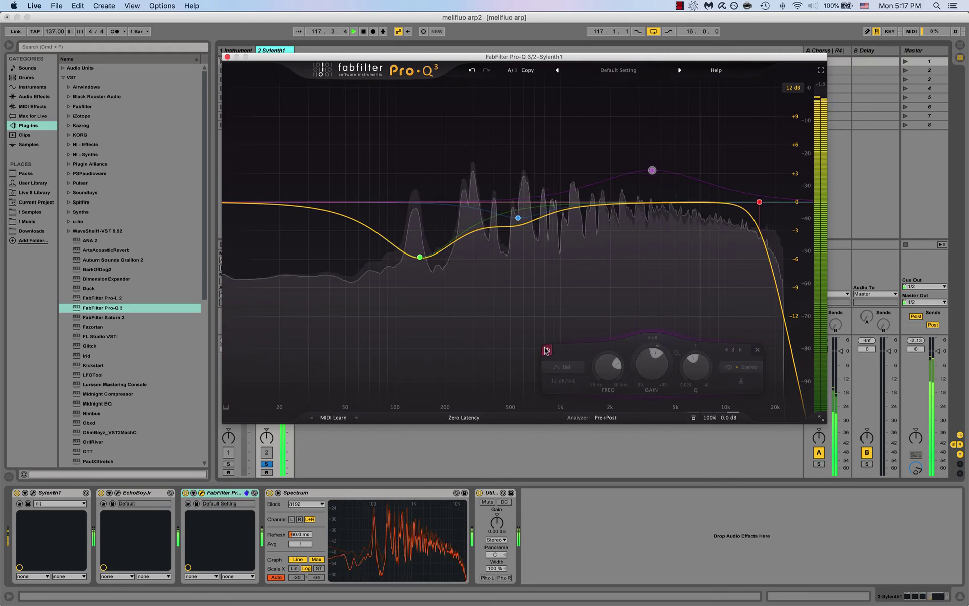
left_click(546, 350)
left_click(546, 350)
left_click(546, 349)
key("space")
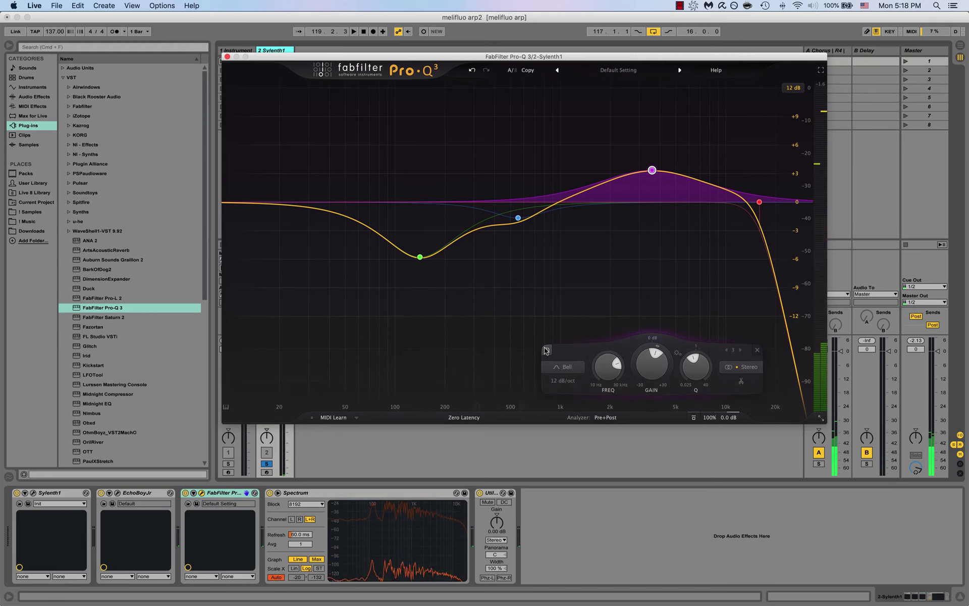
Add a new band 5 near 2 kHz and A/B it during playback
key("space")
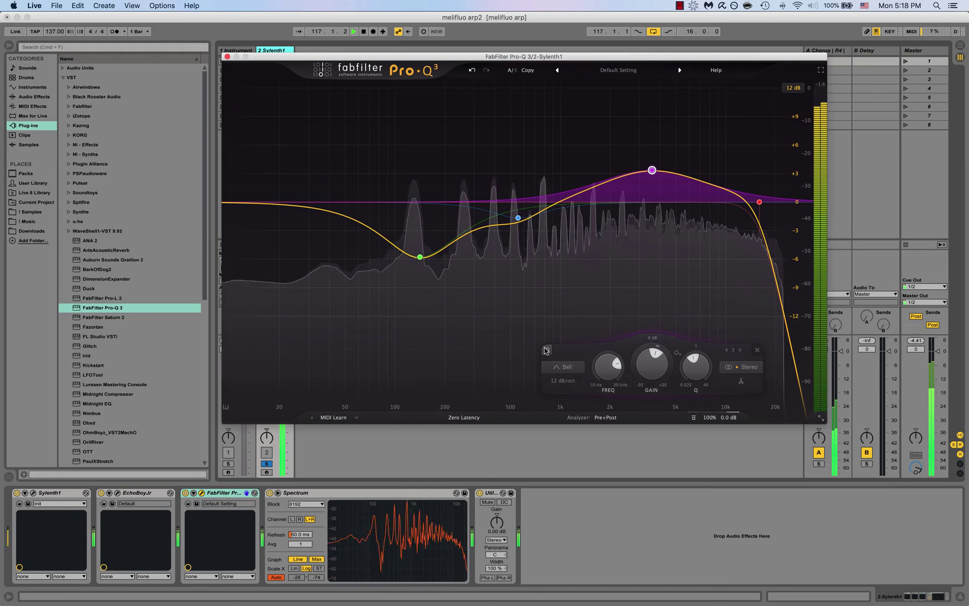
left_click(609, 186)
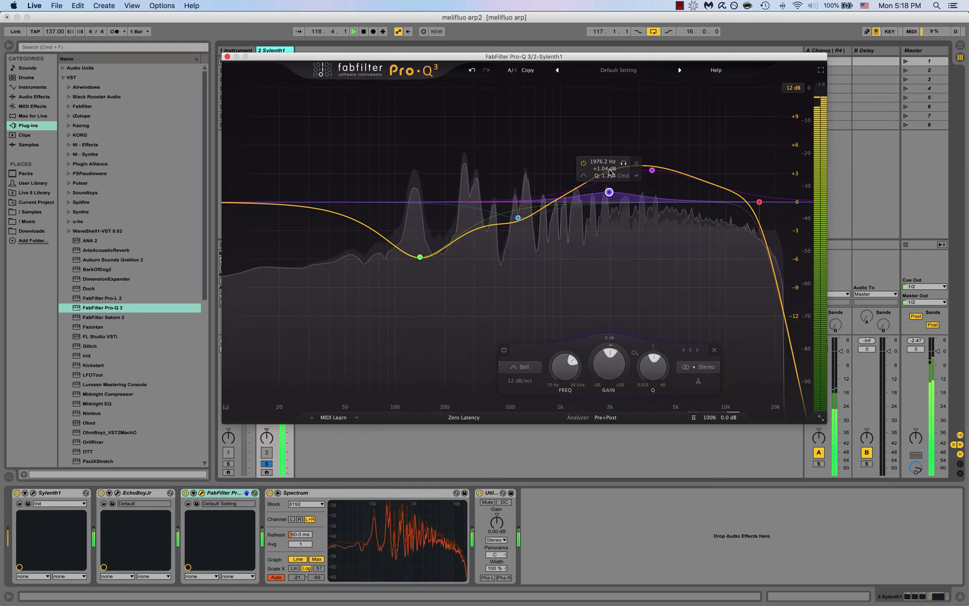
left_click_drag(609, 164, 614, 197)
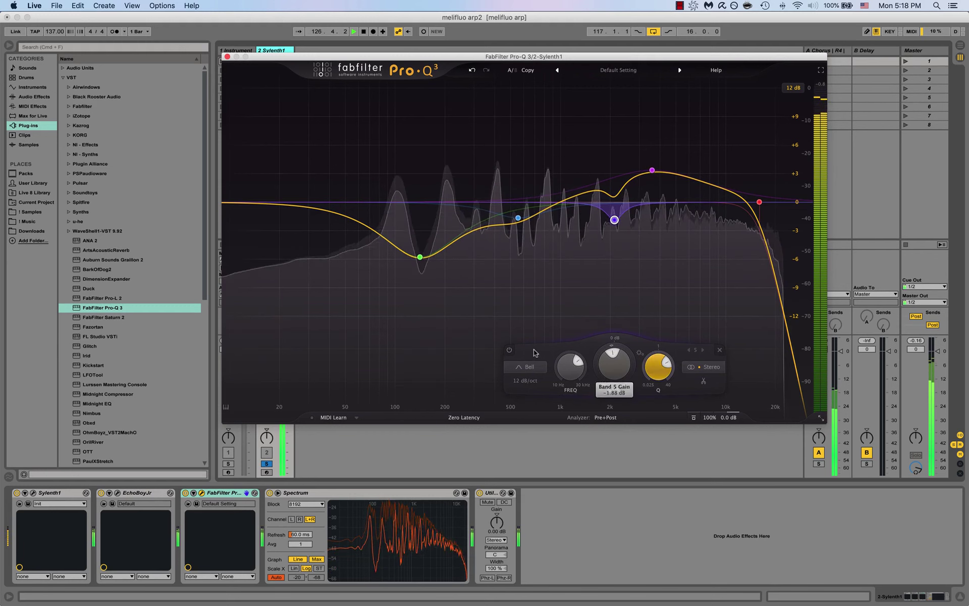
left_click(509, 350)
left_click(510, 351)
left_click(510, 350)
left_click(510, 350)
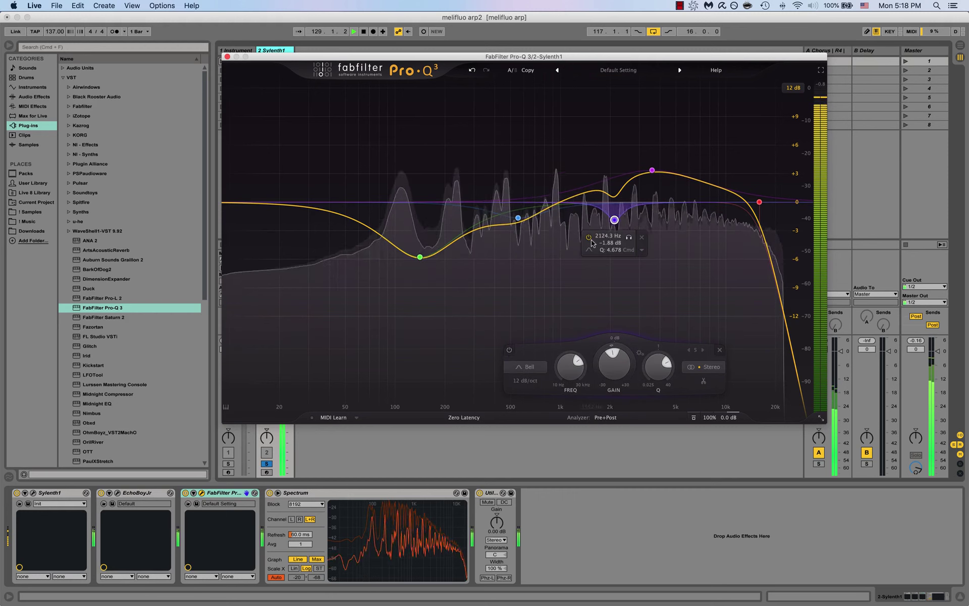
Move band 5's cut up to about 4.3 kHz and compare it on and off
left_click_drag(616, 222, 670, 233)
left_click(562, 351)
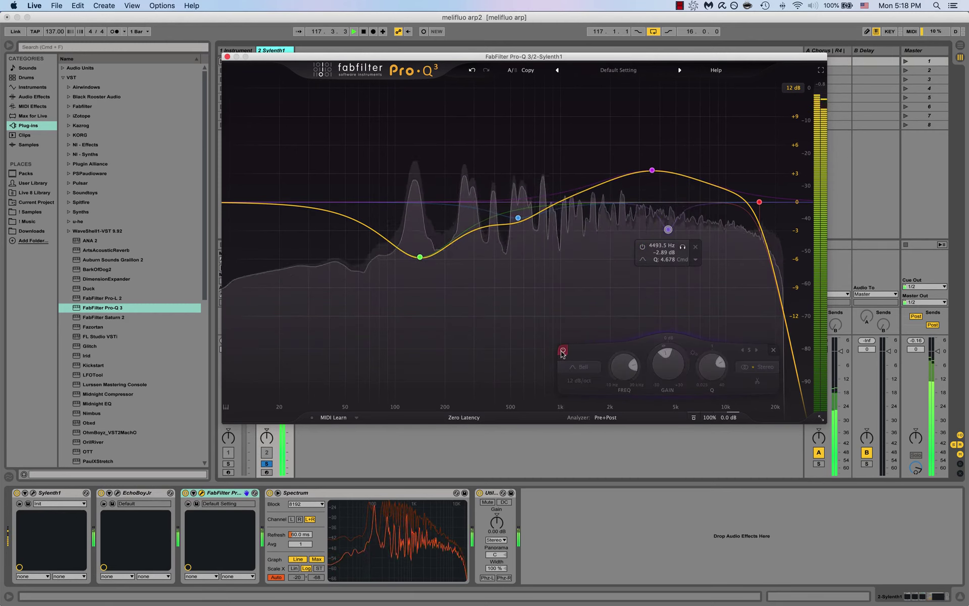
left_click(563, 351)
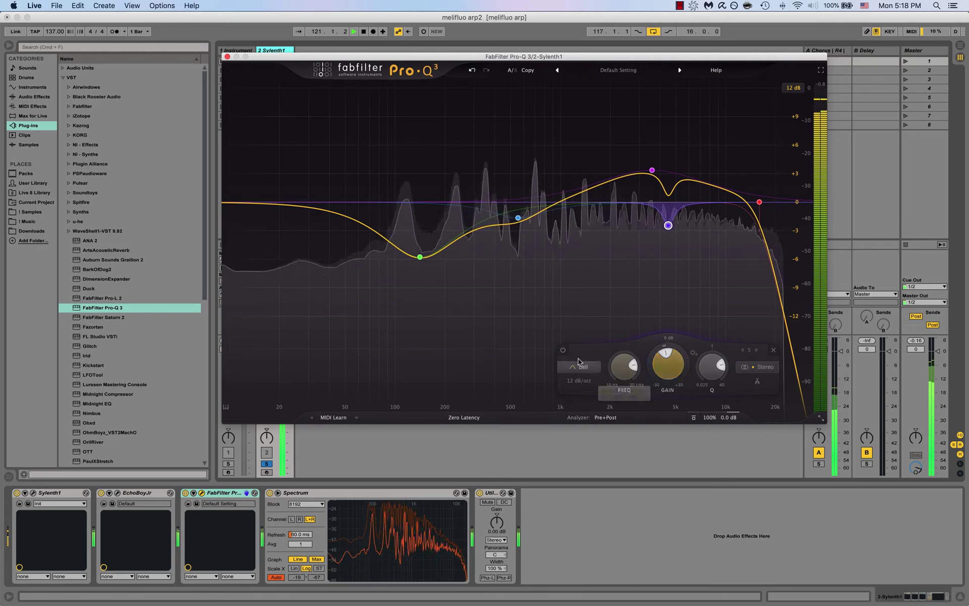
left_click(562, 351)
left_click(562, 351)
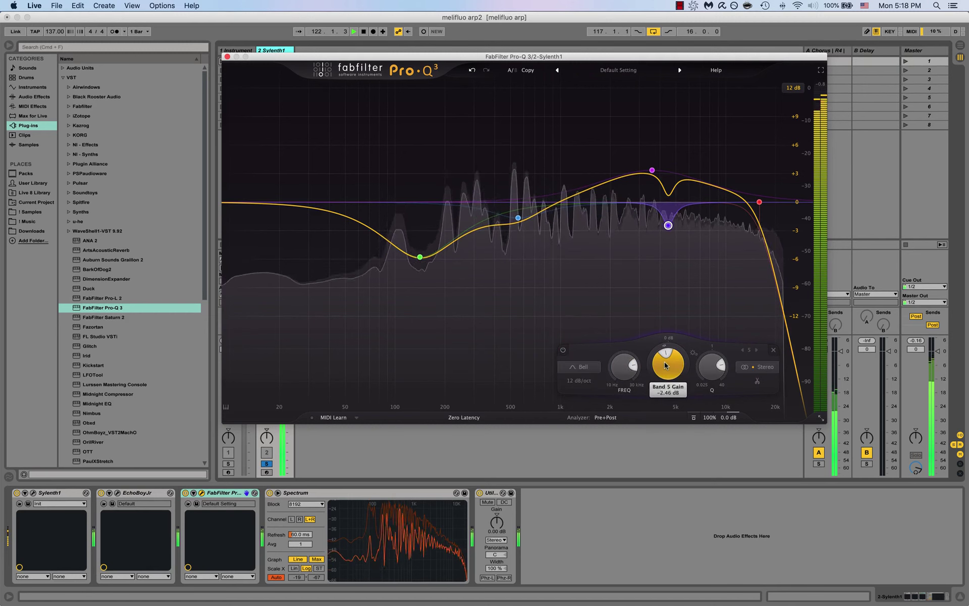
left_click(563, 350)
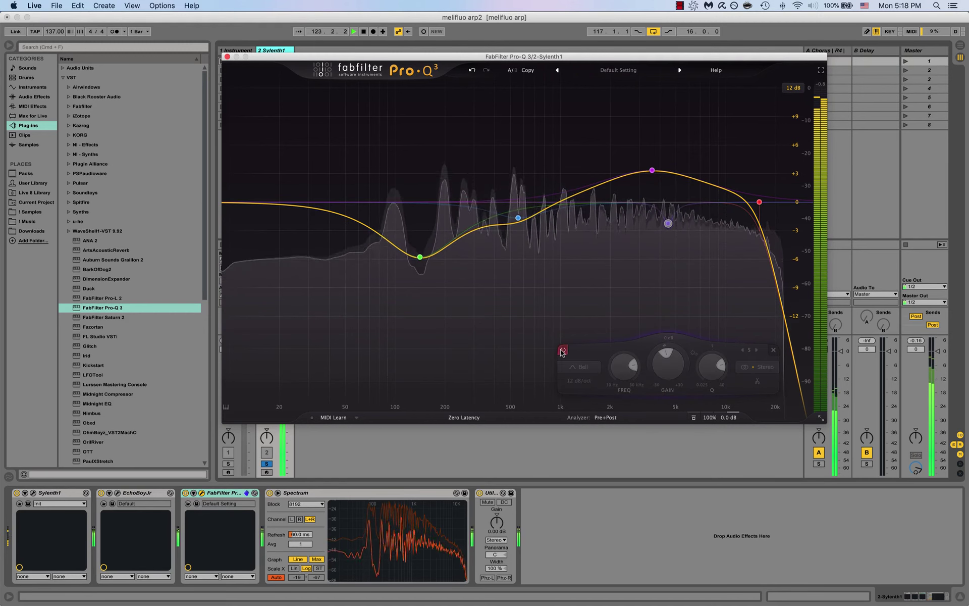
left_click(562, 351)
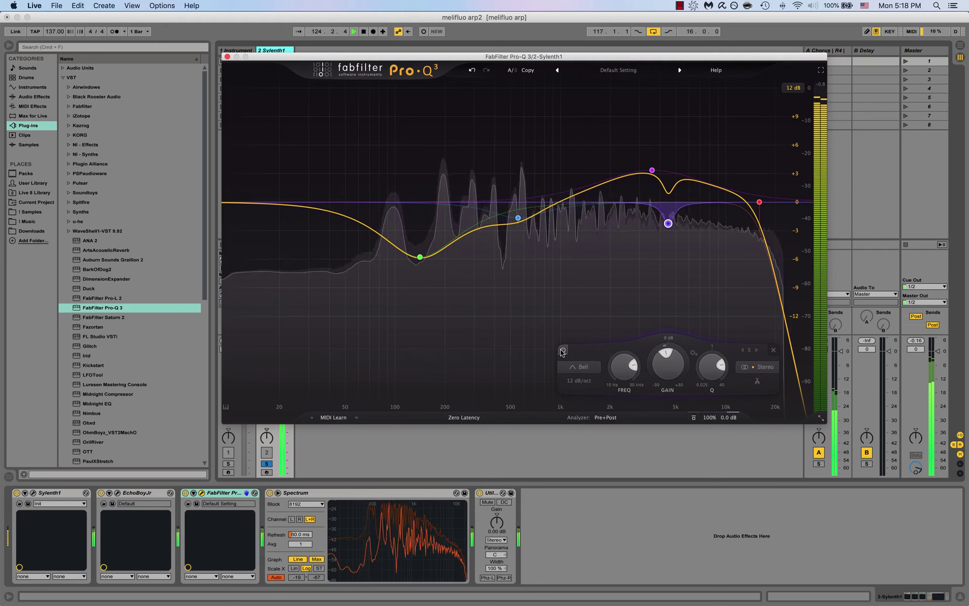
Bypass bands 4 and 5 together, then re-enable and recompare each
left_click_drag(599, 132, 703, 250)
left_click(555, 349)
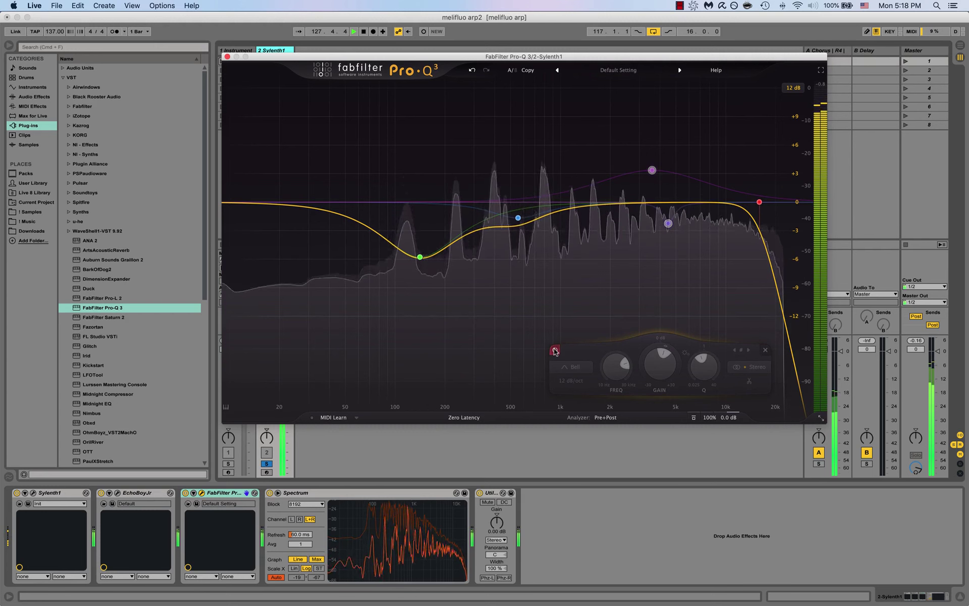
mouse_move(647, 173)
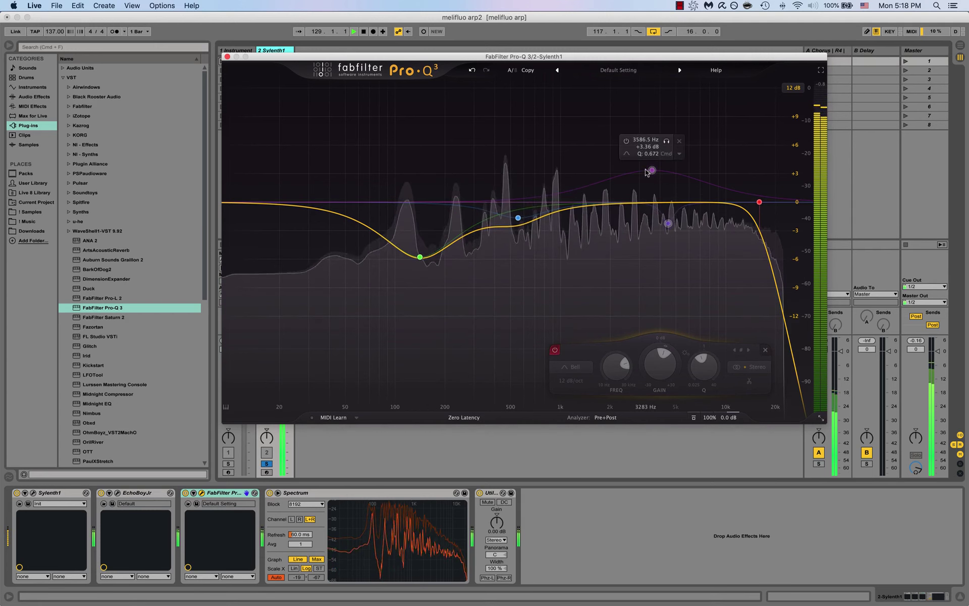
left_click(546, 352)
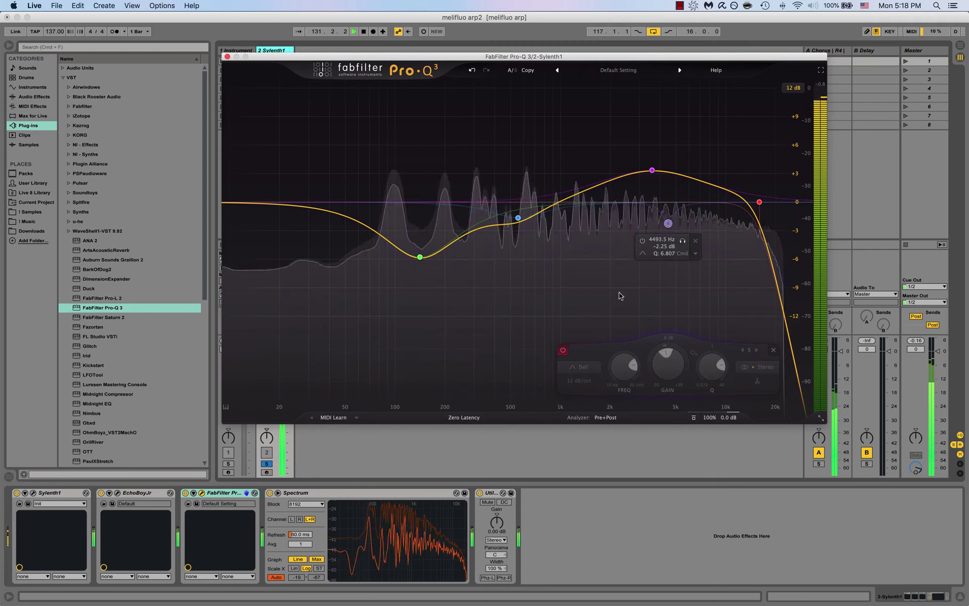
left_click(563, 350)
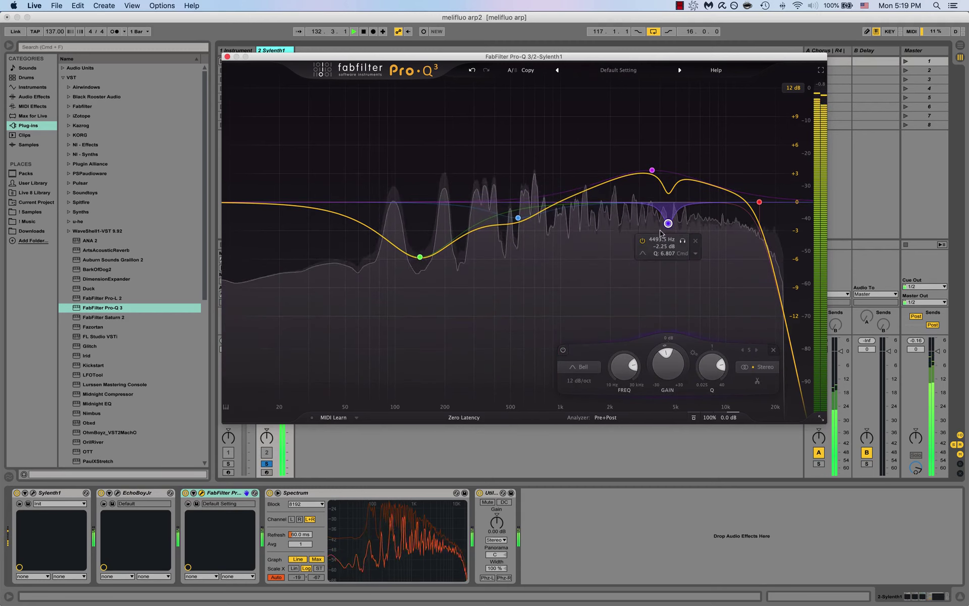
left_click(564, 352)
left_click(563, 352)
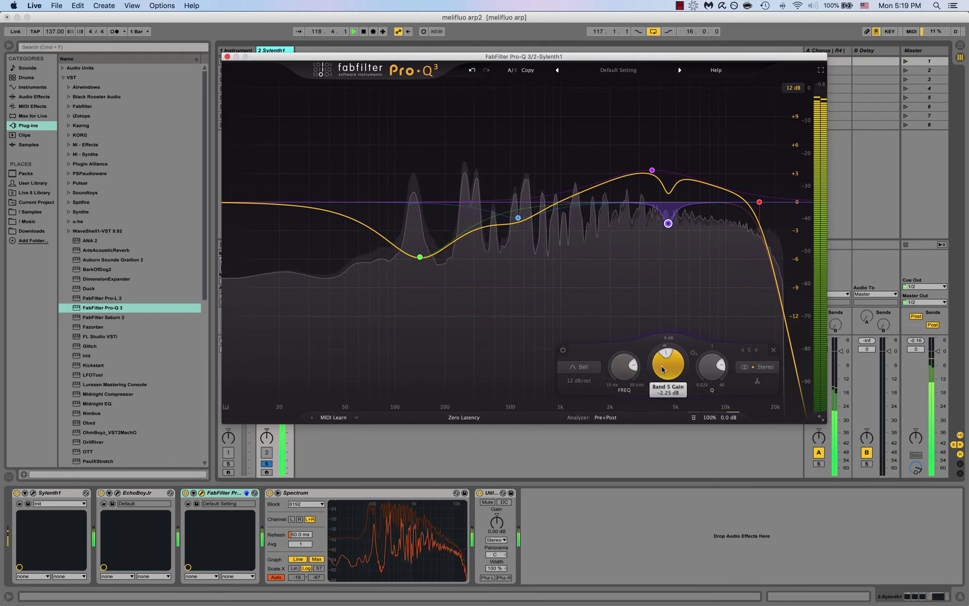
Deepen band 5 to a narrow −2.25 dB notch at 4493.5 Hz and A/B it
left_click_drag(664, 371, 664, 372)
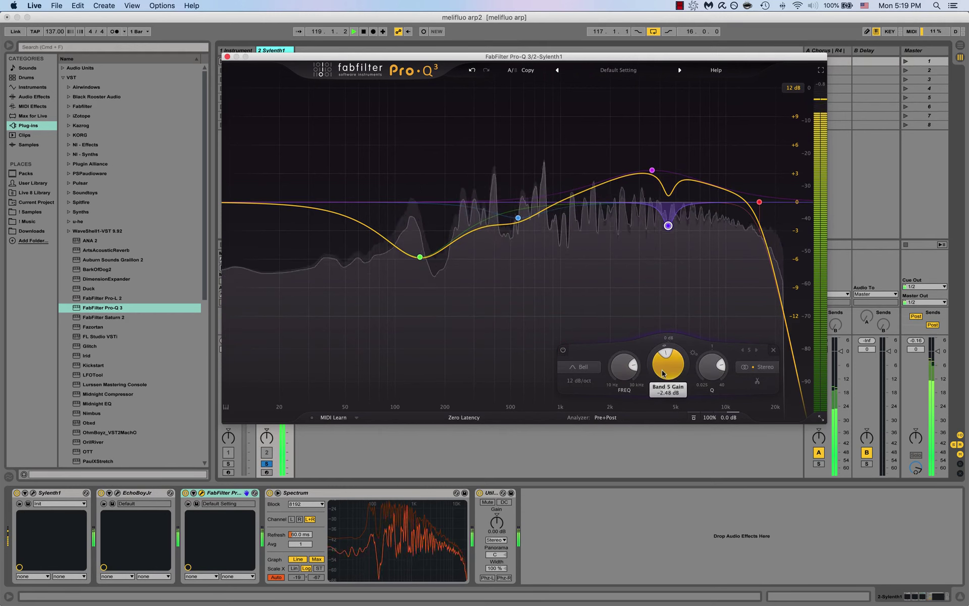
left_click(563, 352)
left_click(564, 352)
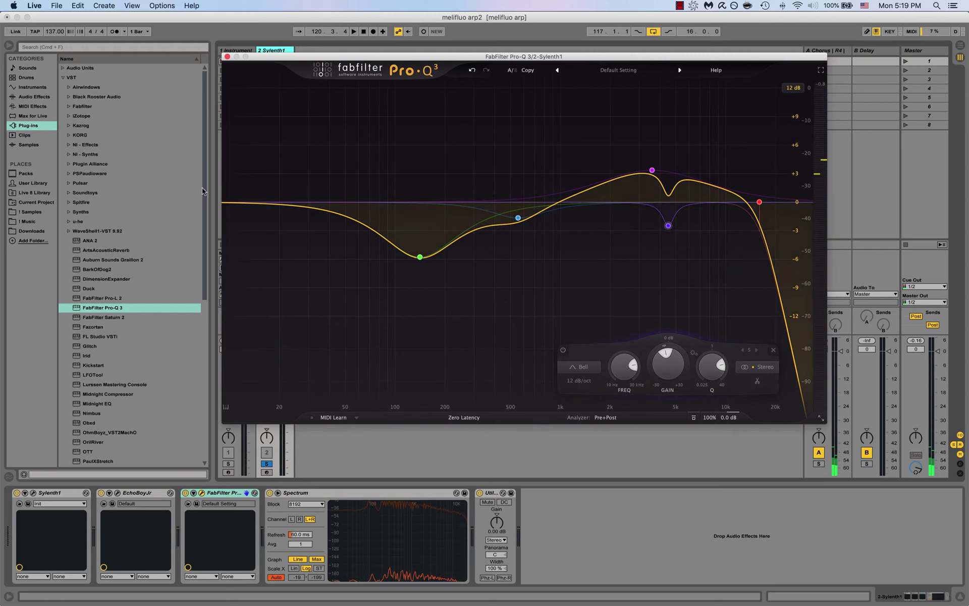
left_click(396, 441)
Add band 6 near 3.5 kHz at about -1.8 dB and A/B it during playback
key("space")
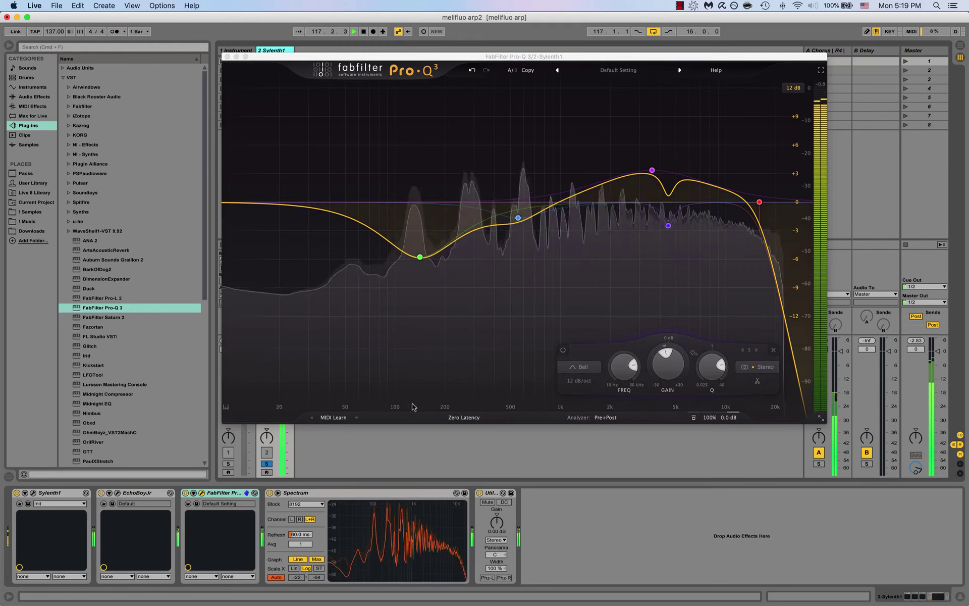
left_click(619, 202)
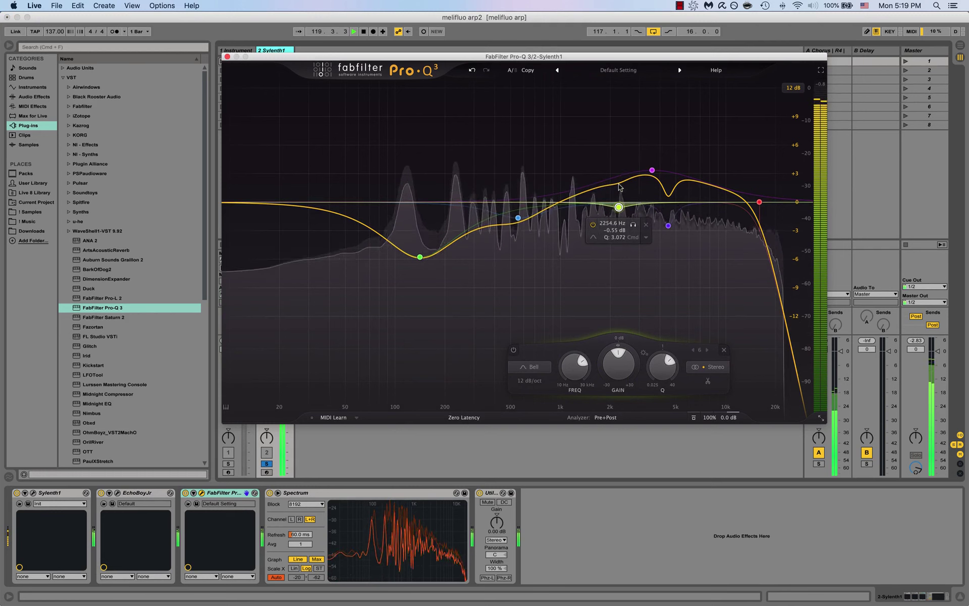
left_click_drag(621, 196, 648, 203)
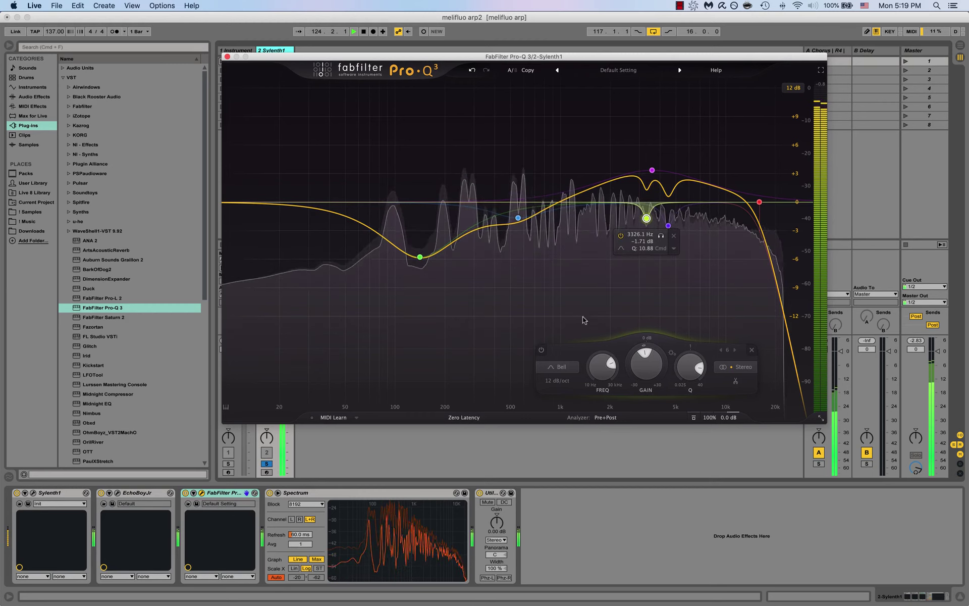
left_click(541, 350)
left_click(542, 350)
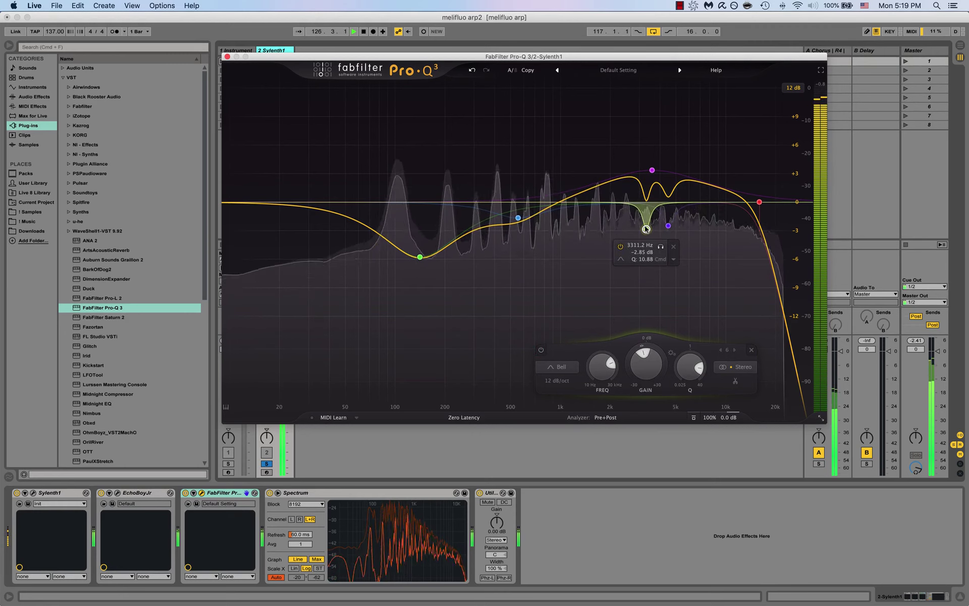
left_click(541, 350)
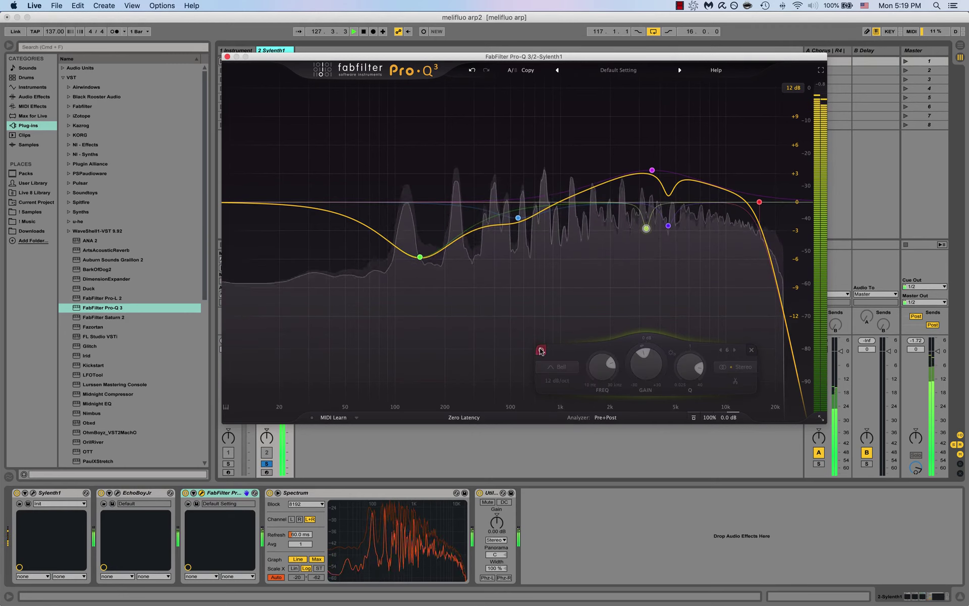
left_click(541, 350)
left_click(541, 350)
left_click(543, 350)
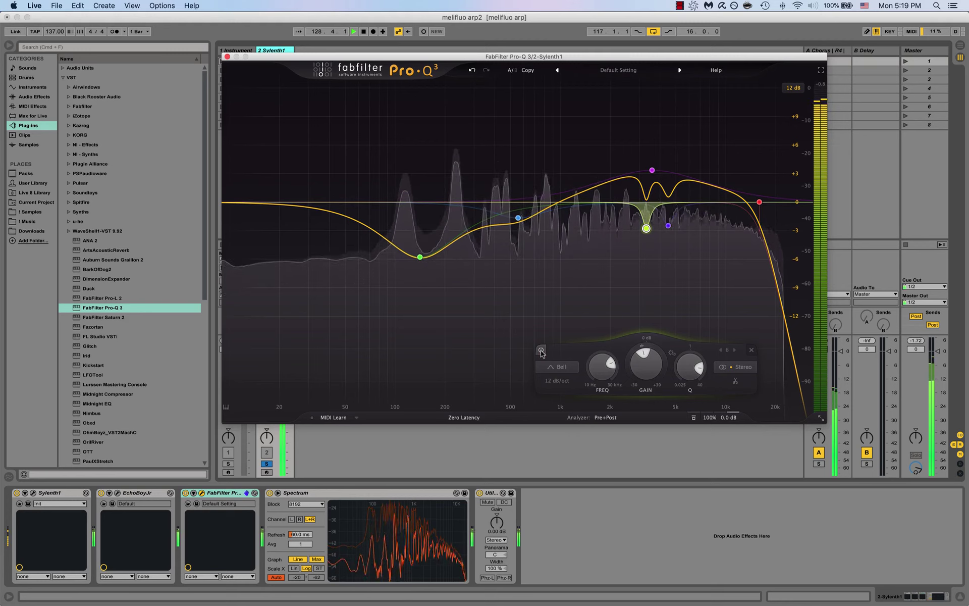
left_click(542, 350)
left_click(542, 350)
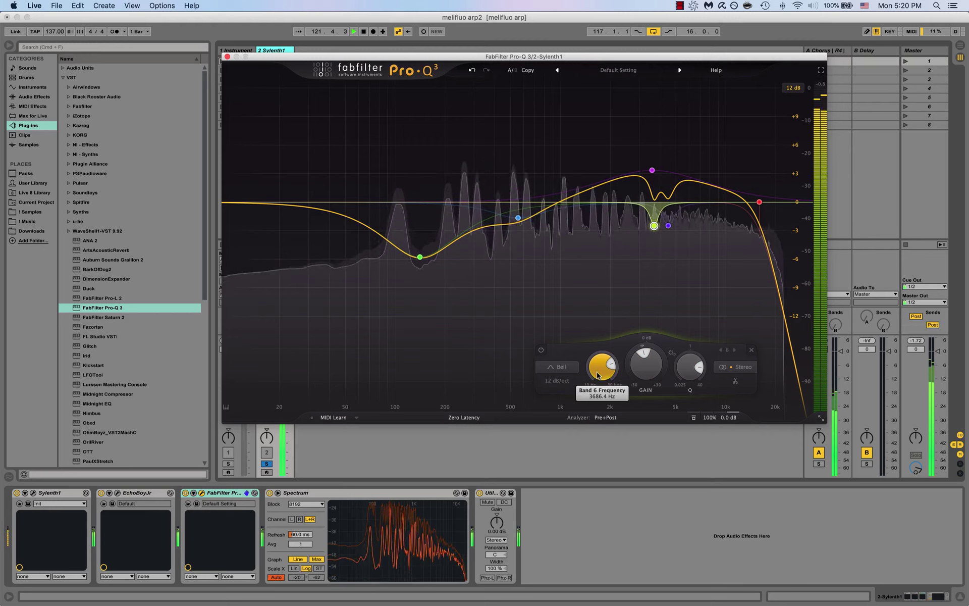
After more A/B checks, set band 6 to about -2.5 dB, undoing an accidental +6 dB boost
left_click(542, 350)
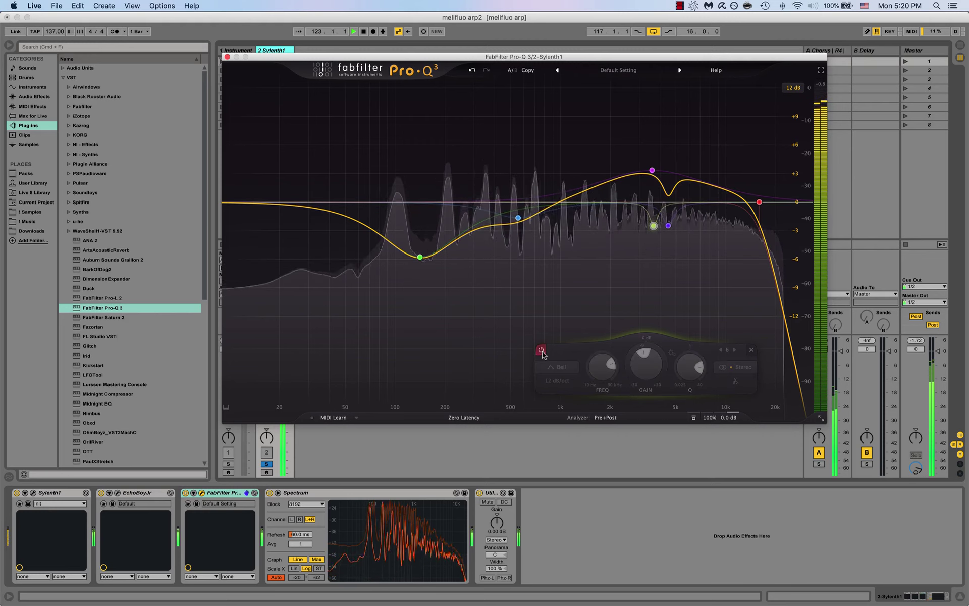
left_click(541, 350)
left_click(541, 350)
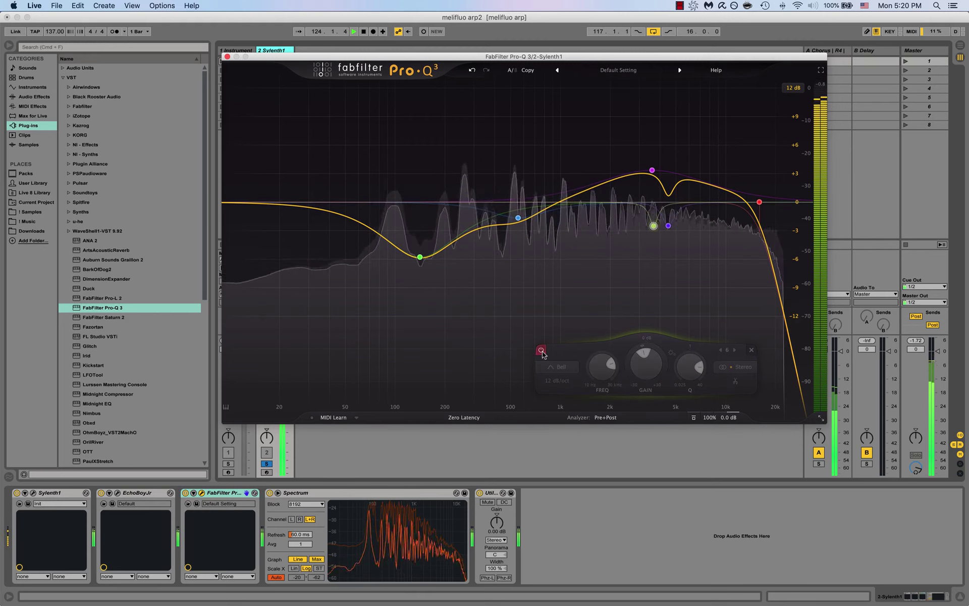
left_click(541, 351)
left_click(541, 350)
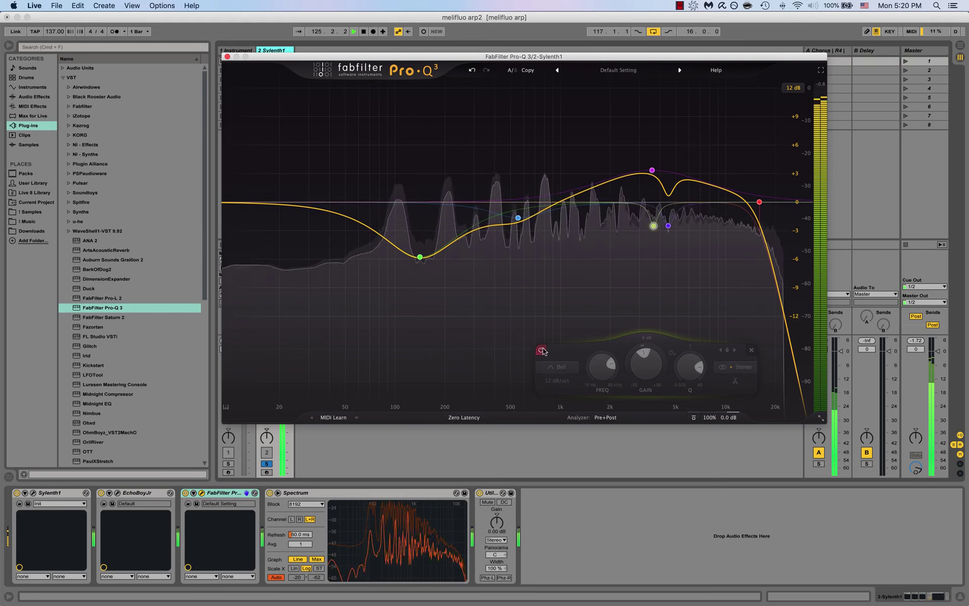
left_click(541, 350)
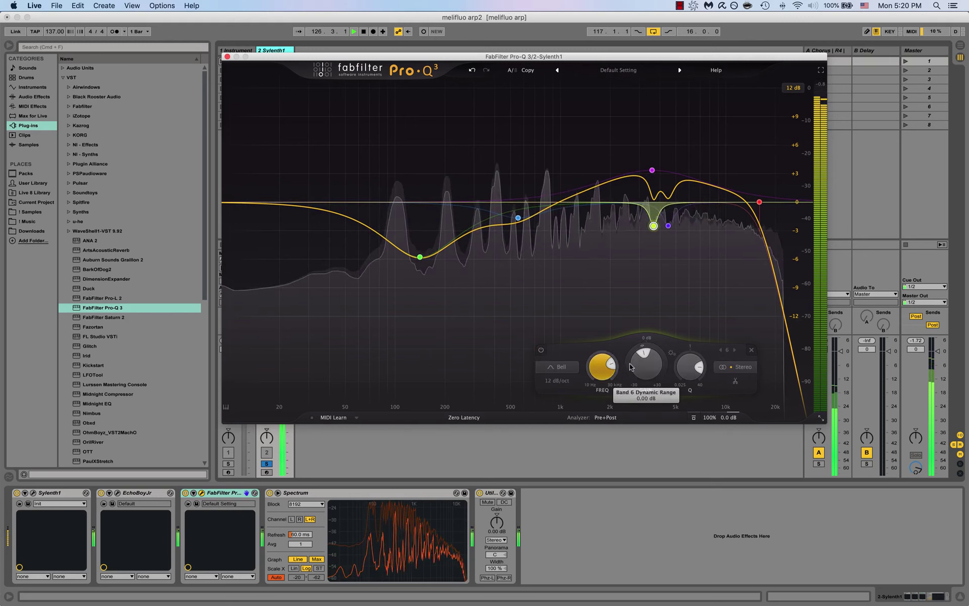
left_click_drag(646, 363, 642, 320)
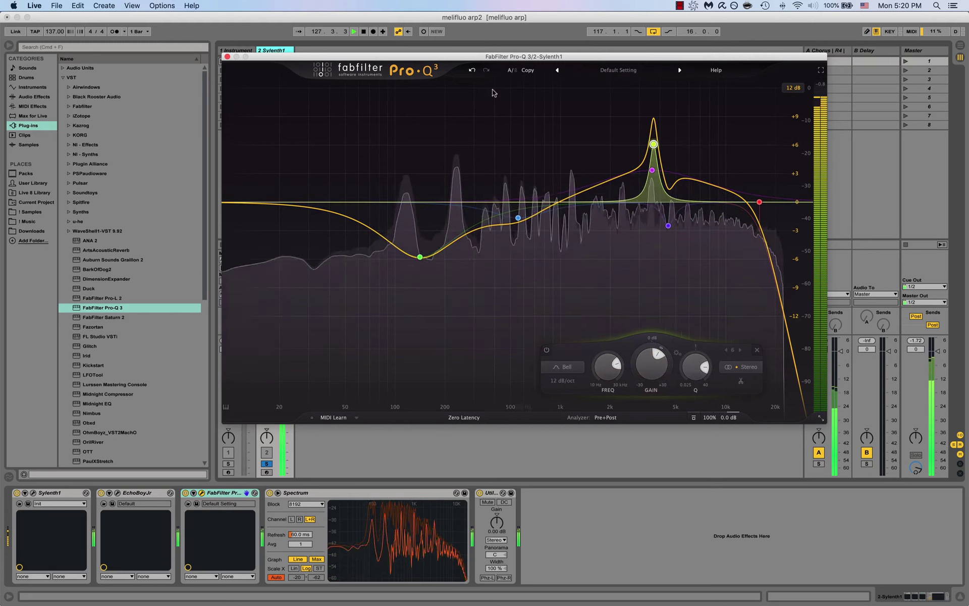
key("super+z")
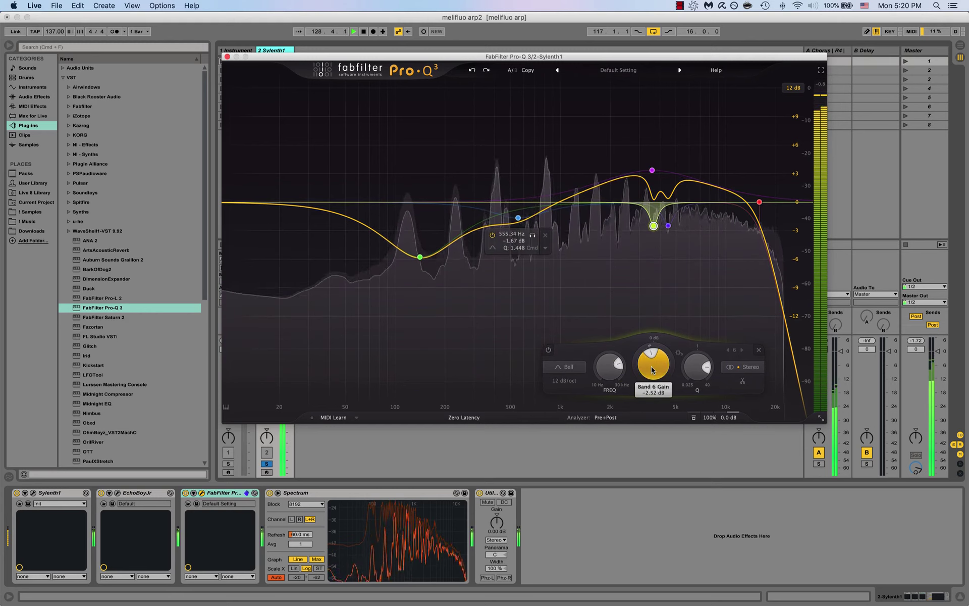
left_click_drag(654, 364, 654, 363)
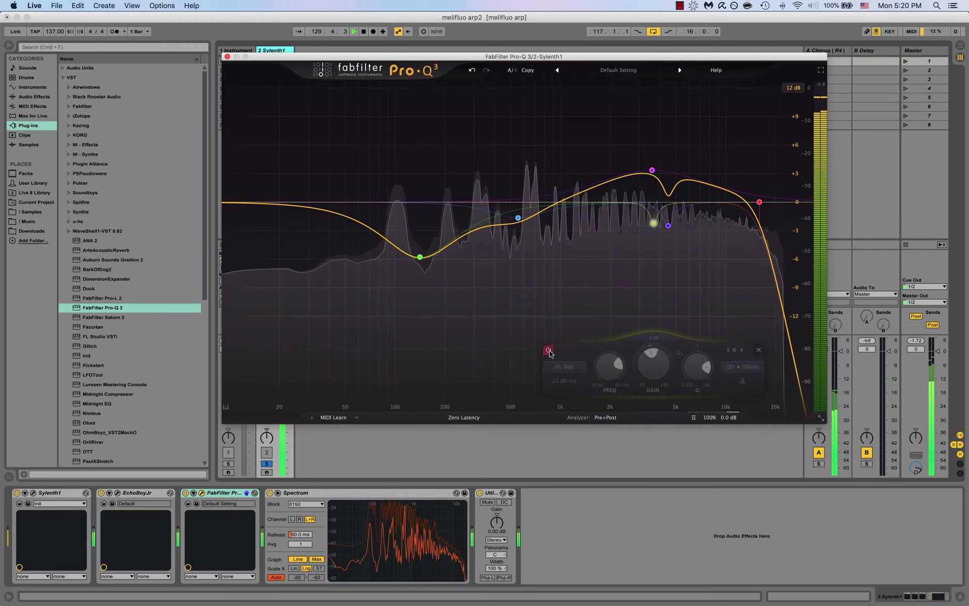
key("space")
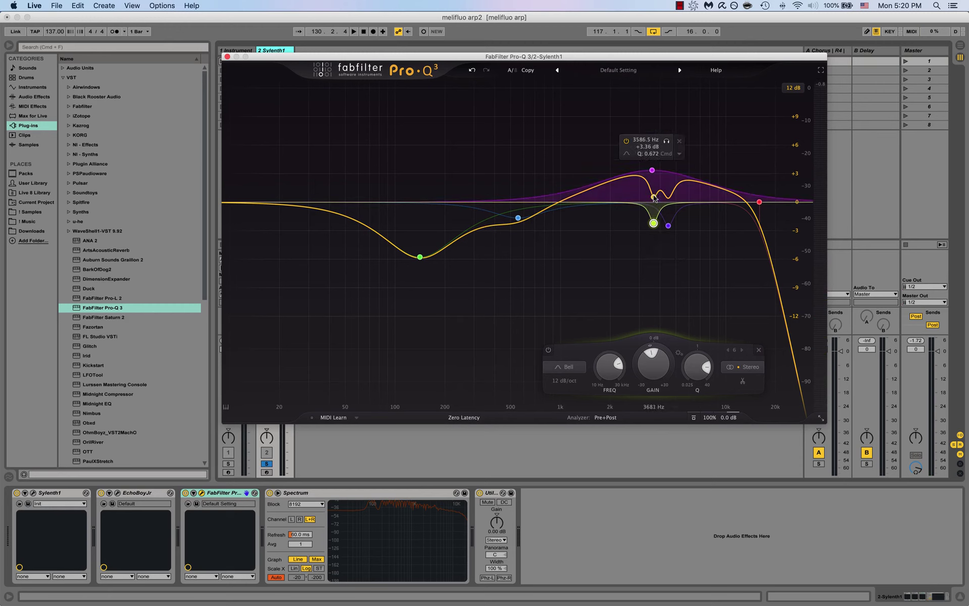
Play the arp so Pro-Q 3's analyzer labels peaks from 102 Hz to 9.5 kHz
key("space")
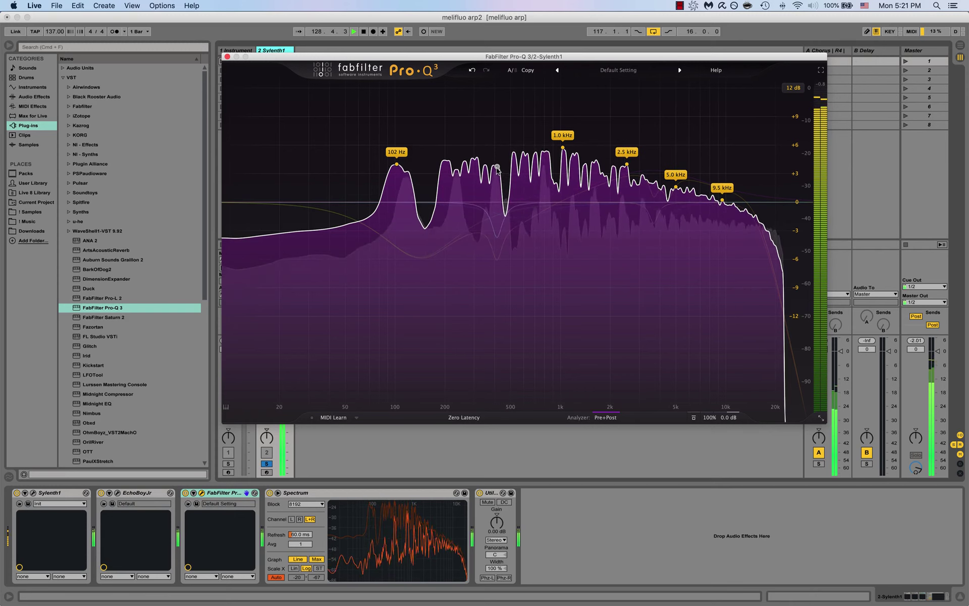
Return to the EQ curve and A/B band 7's low-mid dip, leaving it enabled
left_click_drag(497, 174, 496, 236)
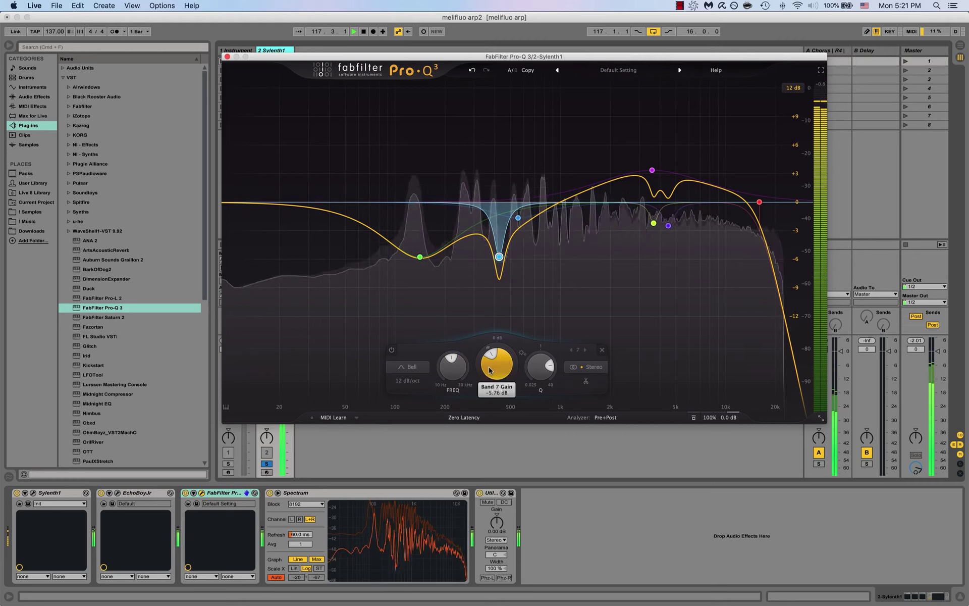
left_click(392, 350)
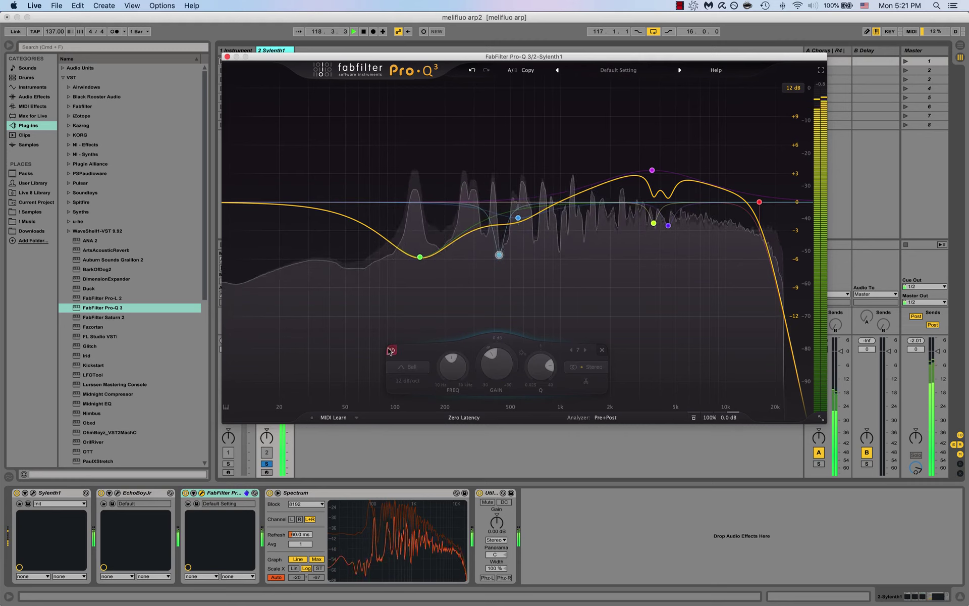
left_click(392, 350)
left_click(392, 350)
left_click(391, 350)
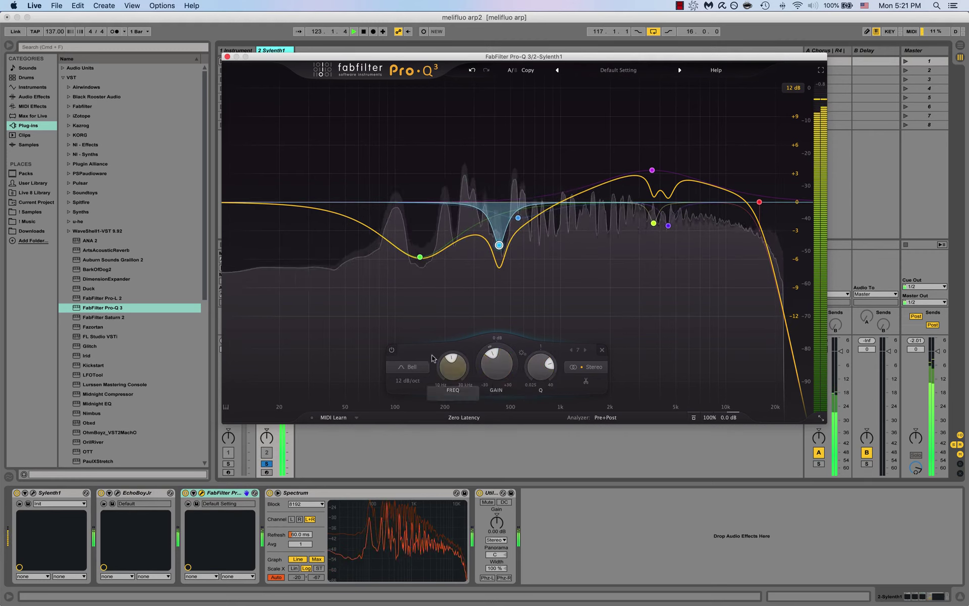
Compare the blue notch band bypassed and active several more times, ending with it on
left_click(392, 350)
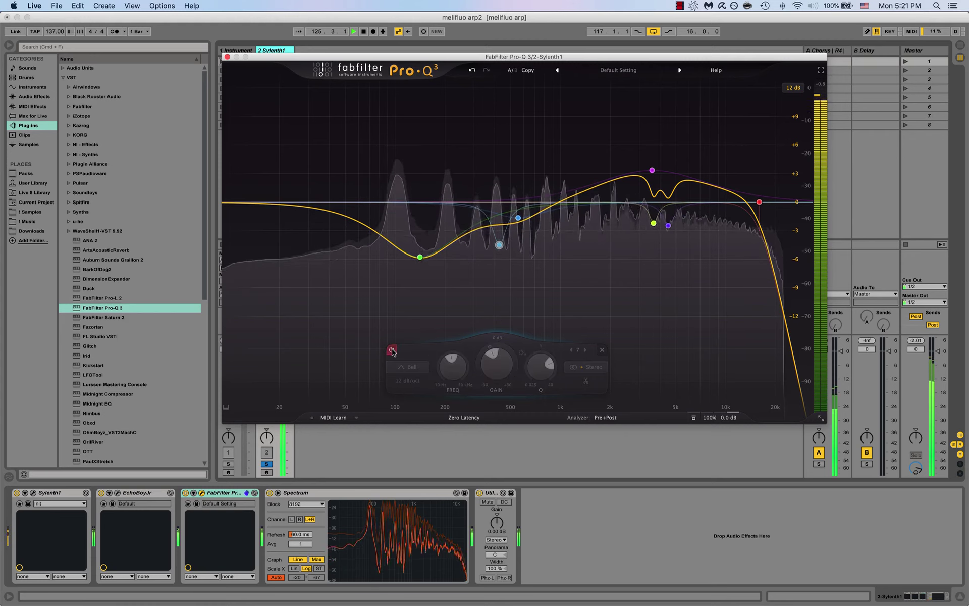
left_click(392, 350)
left_click(393, 349)
left_click(393, 350)
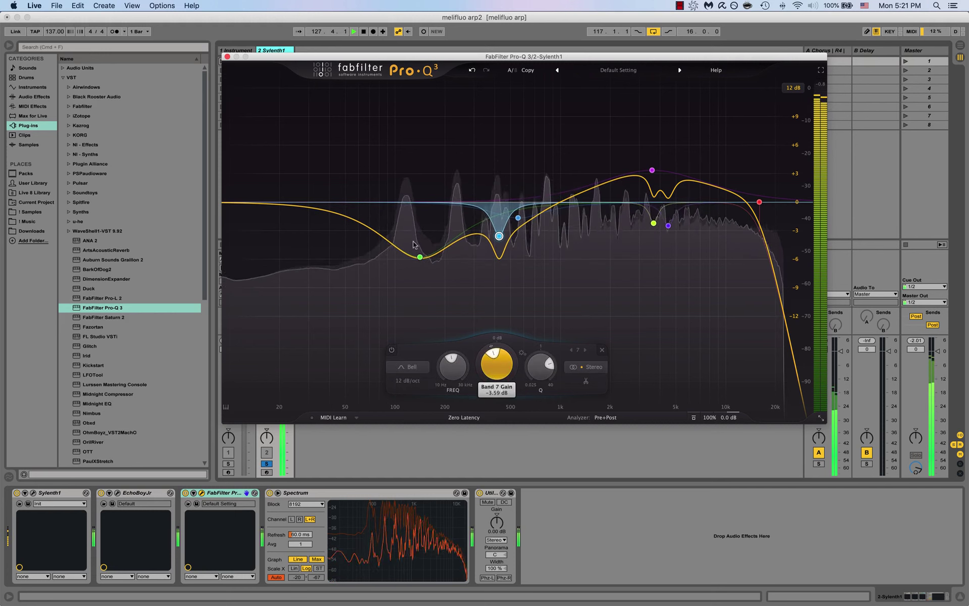
mouse_move(420, 257)
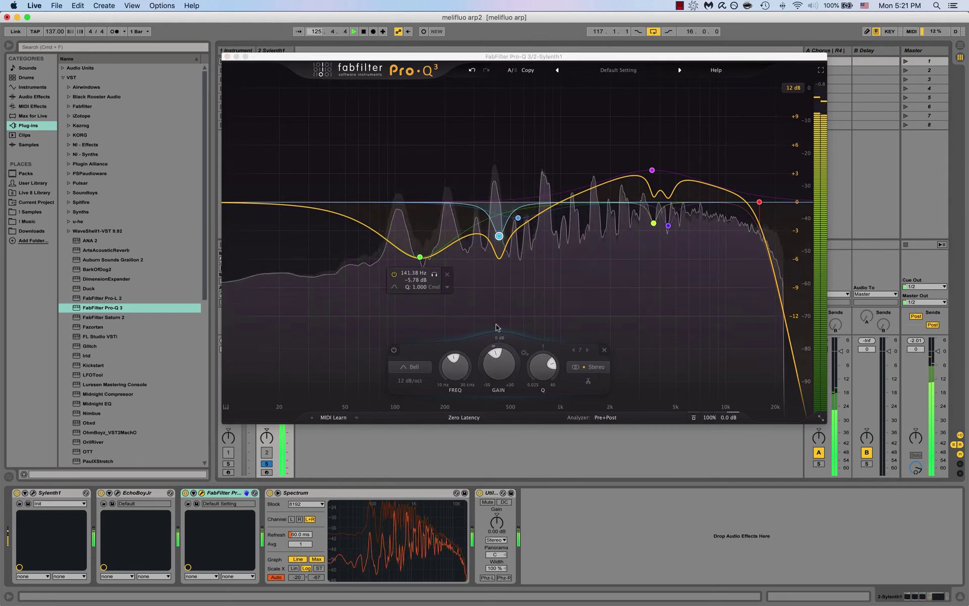
left_click(393, 350)
left_click(394, 351)
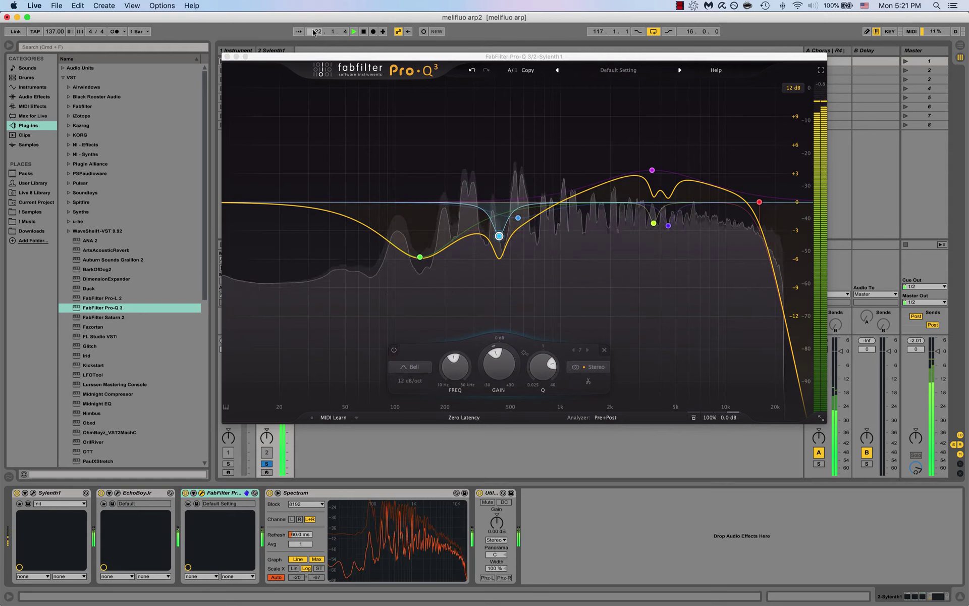
Adjust the depth of band 7's cut, then recheck it on and off with playback restarted
left_click(499, 368)
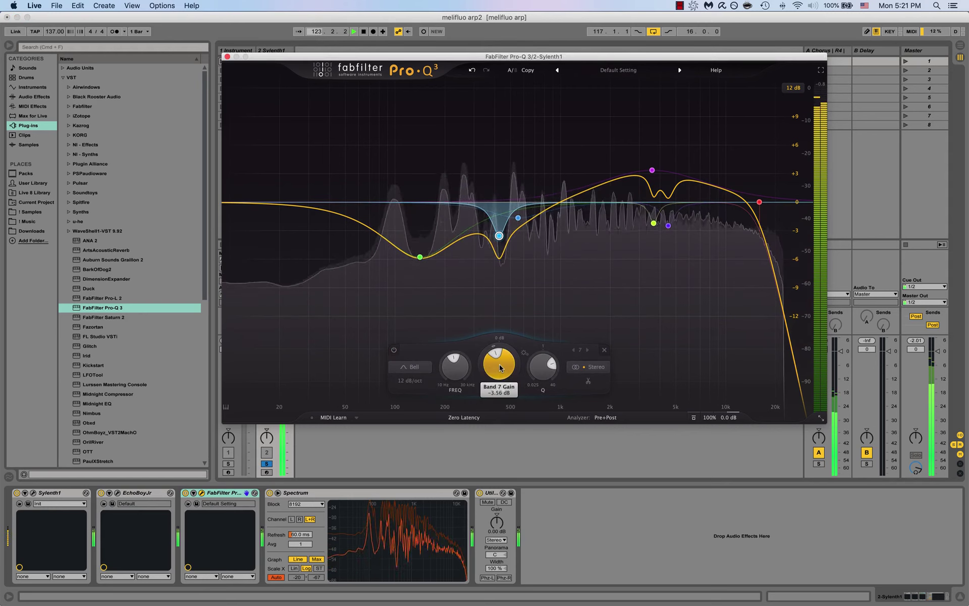
left_click(394, 351)
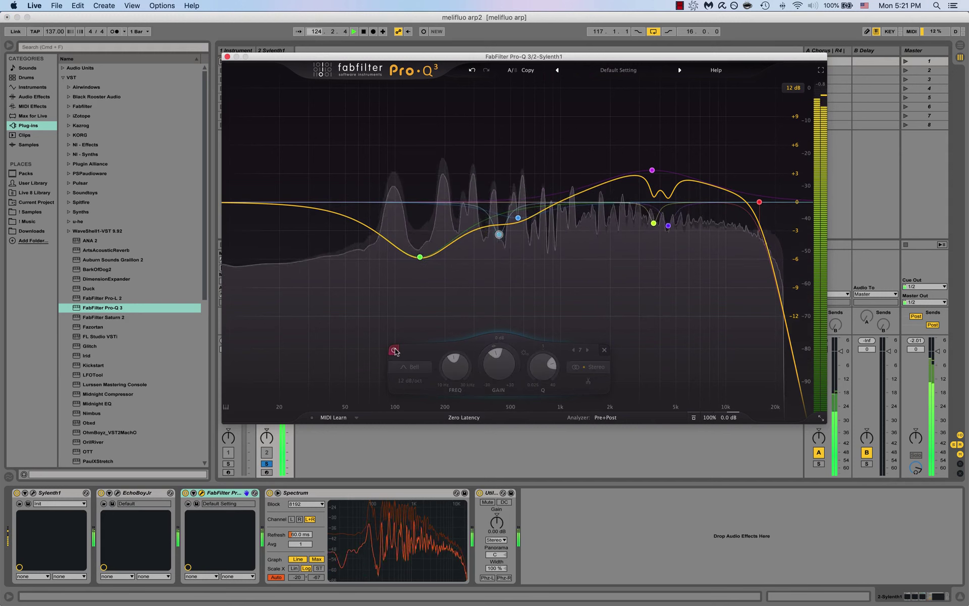
left_click(395, 350)
left_click(394, 350)
left_click(394, 351)
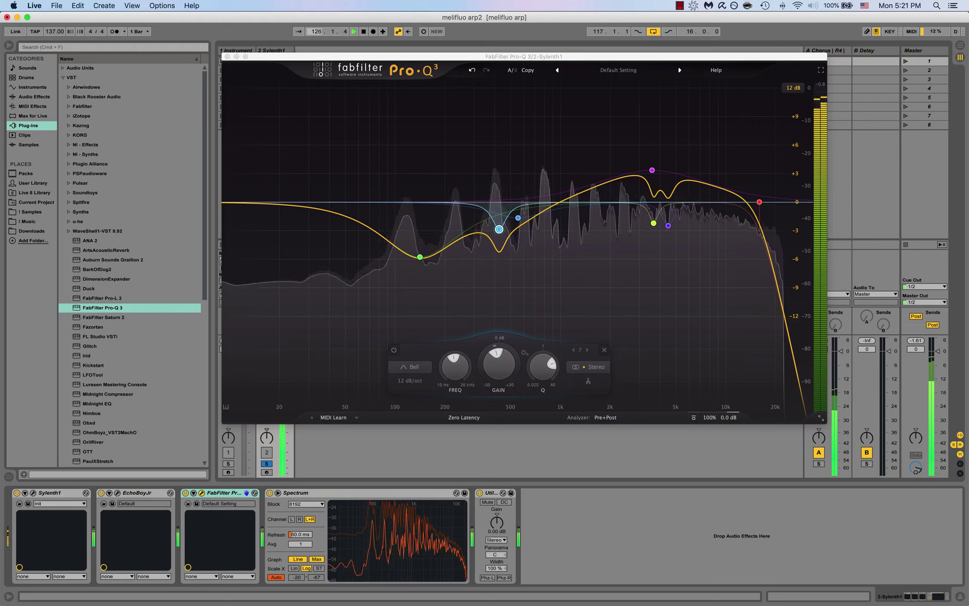
left_click(394, 350)
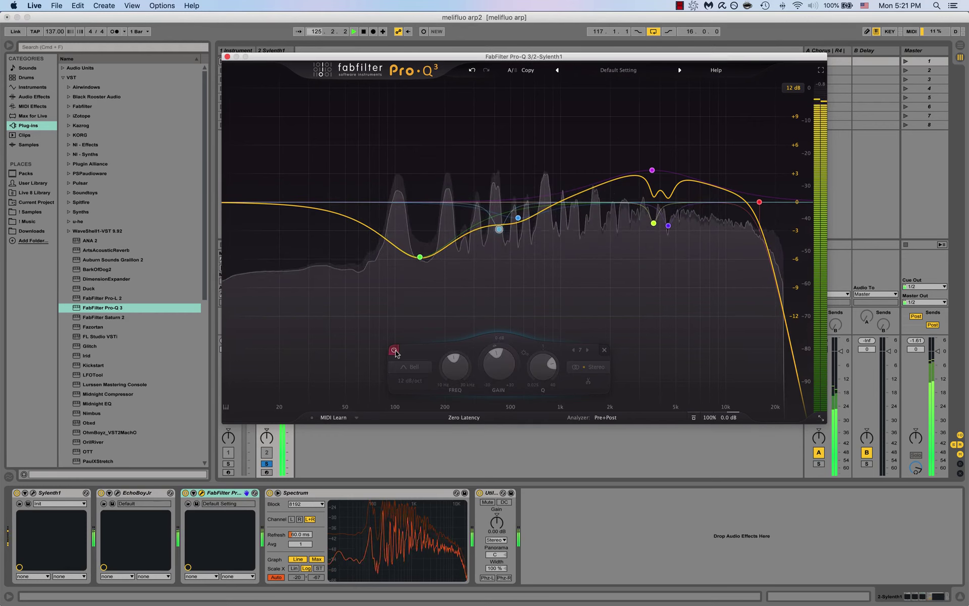
left_click(395, 350)
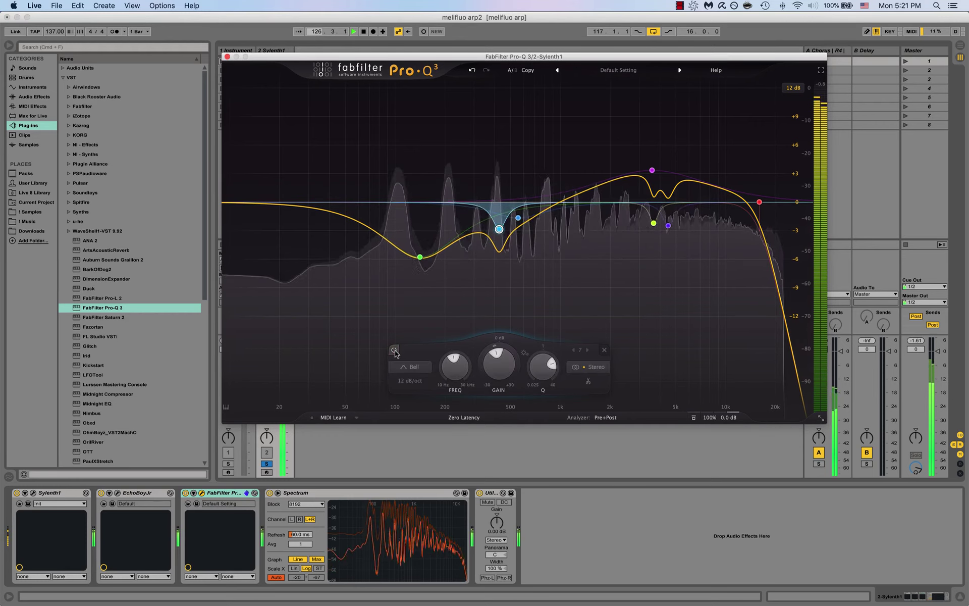
key("space")
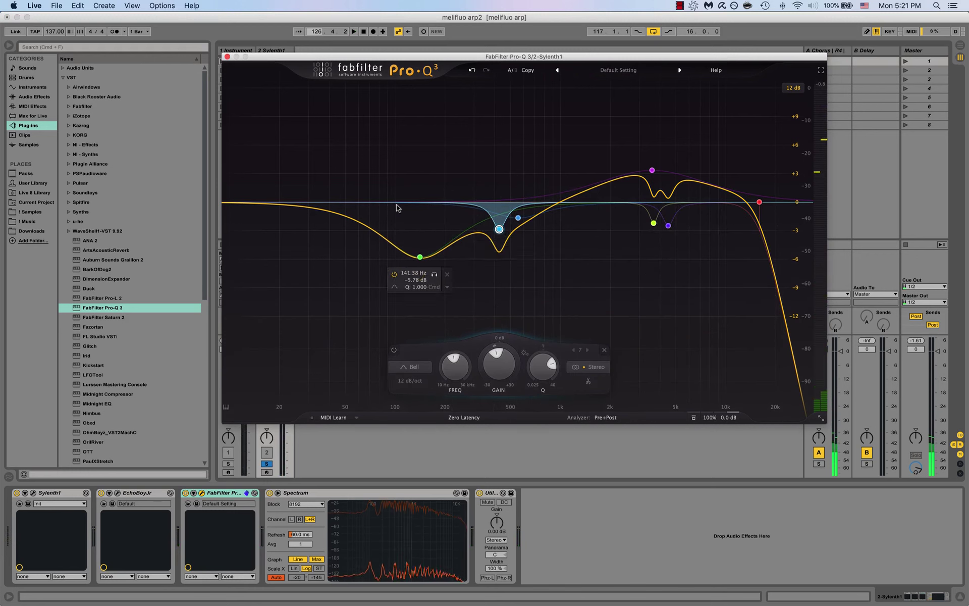
key("space")
Close Pro-Q 3 and insert a Compressor after it, set to RMS with an inf:1 ratio
left_click(227, 57)
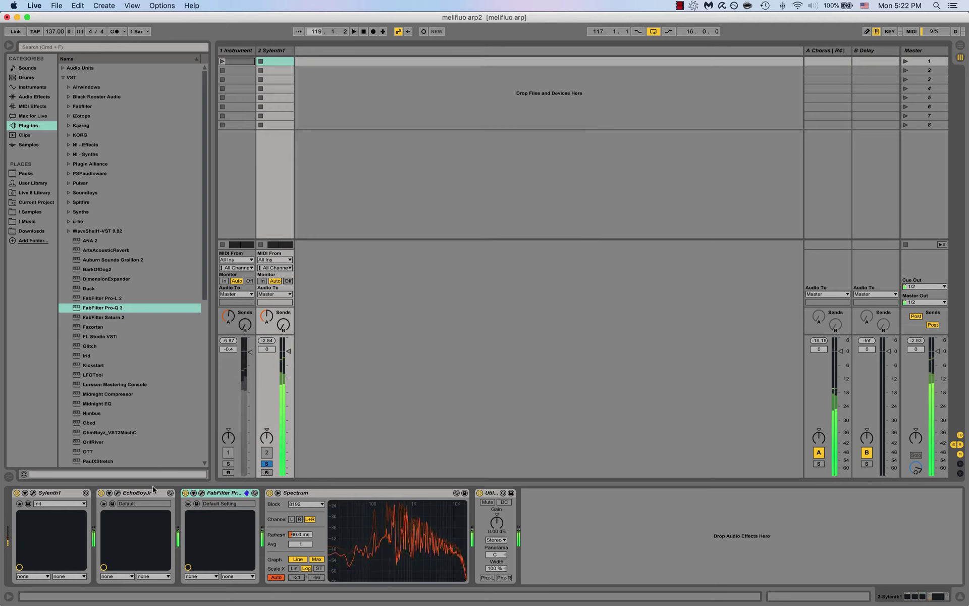
left_click(34, 96)
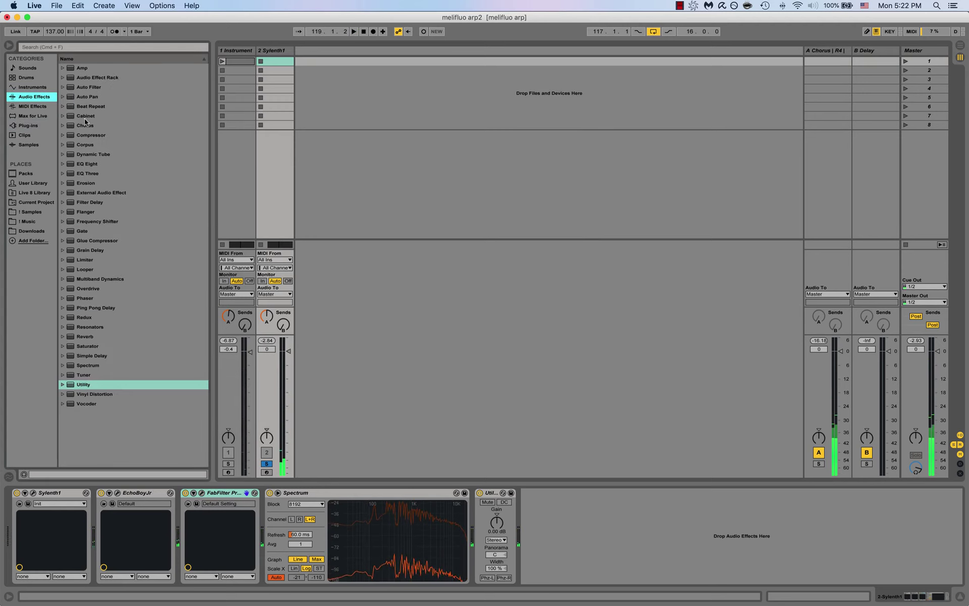
left_click(90, 135)
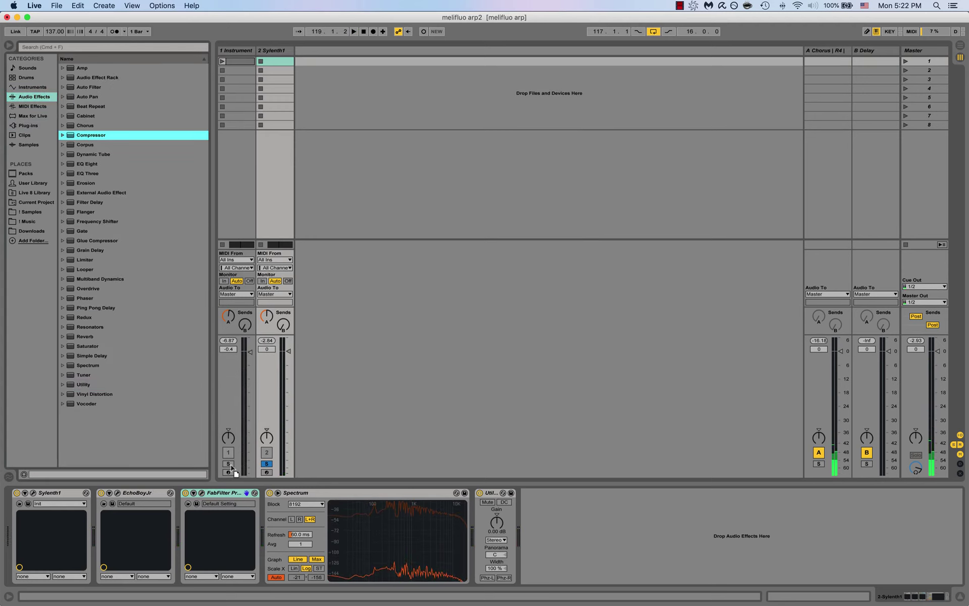
left_click_drag(237, 473, 276, 508)
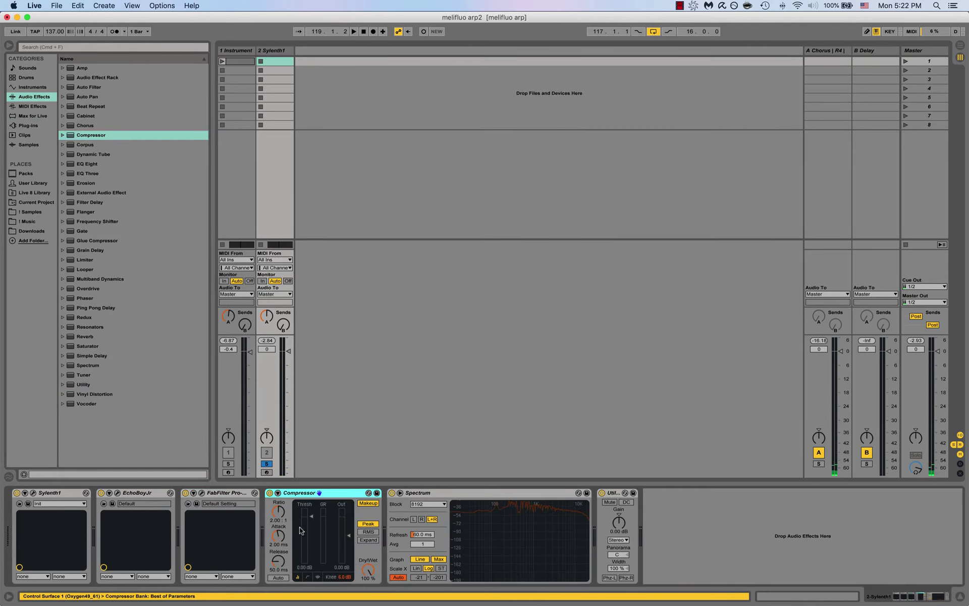
left_click(368, 532)
left_click_drag(279, 511, 281, 535)
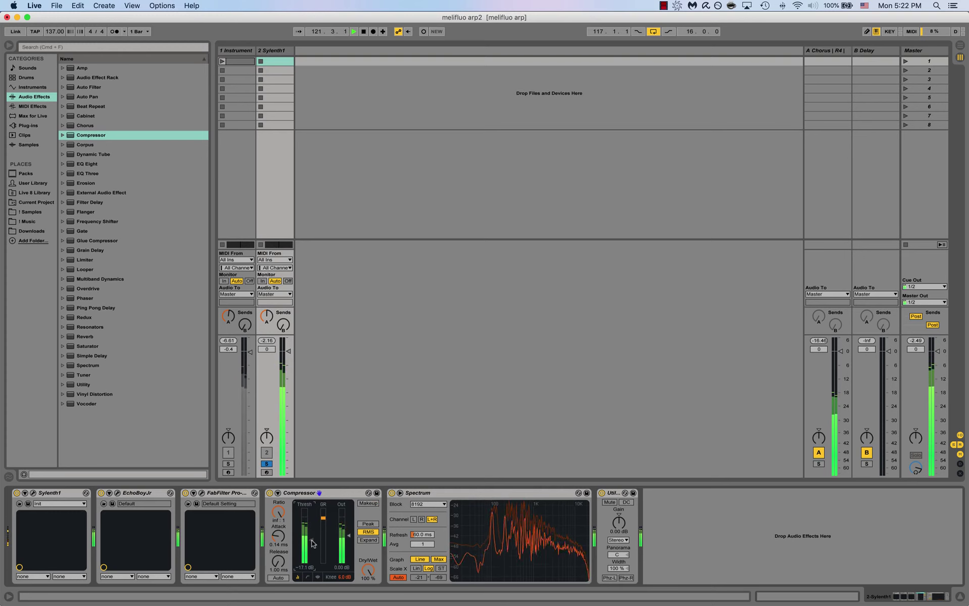
Open Sylenth1 and lower its filter cutoff during playback, then expand the Compressor's sidechain panel
key("space")
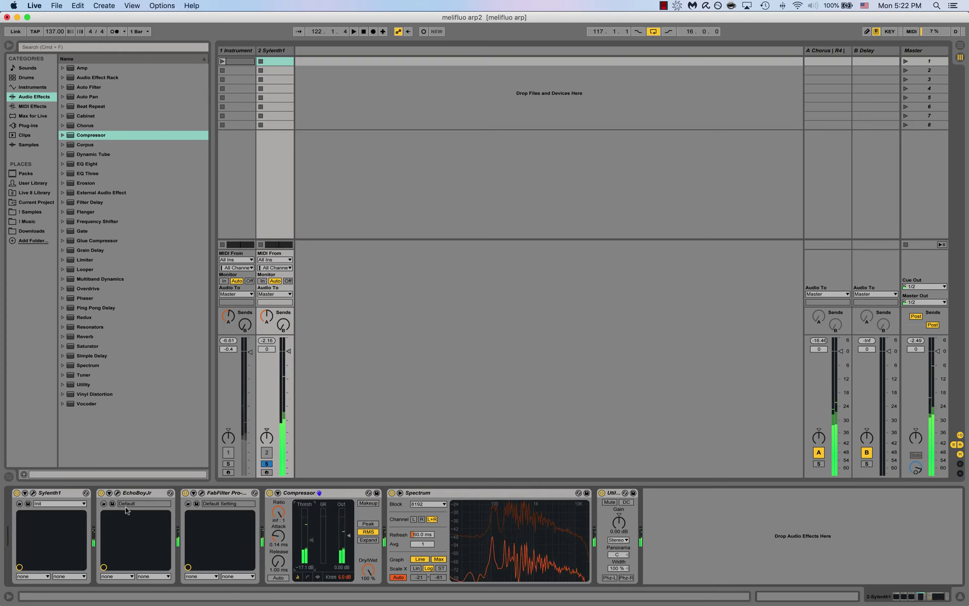
left_click(33, 493)
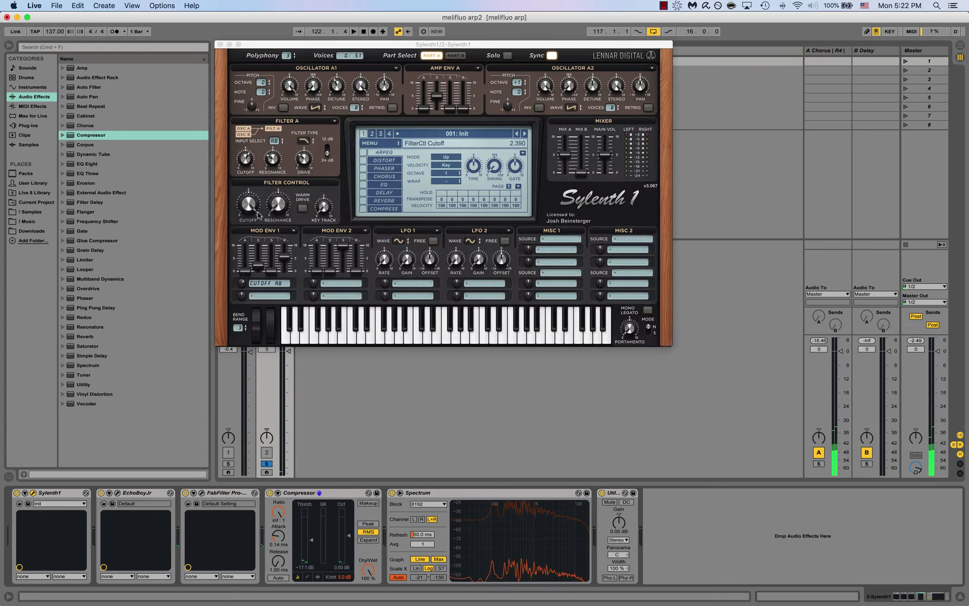
key("space")
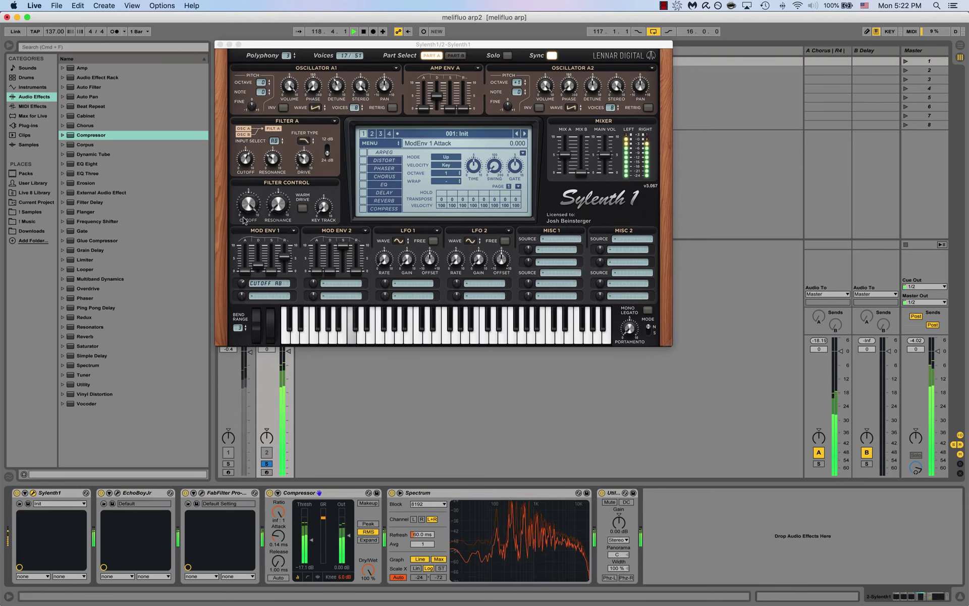
left_click_drag(247, 212, 263, 323)
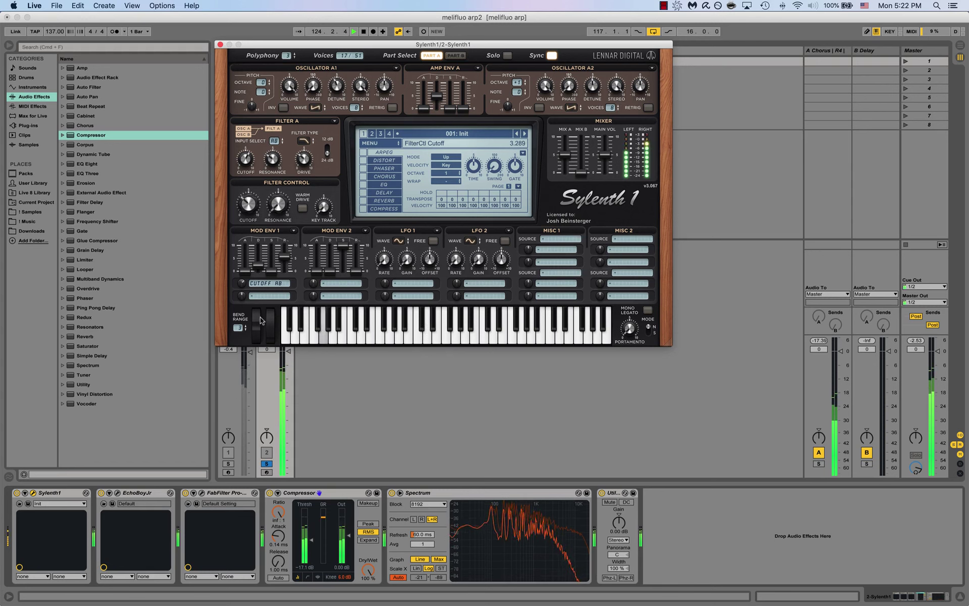
left_click(278, 493)
key("space")
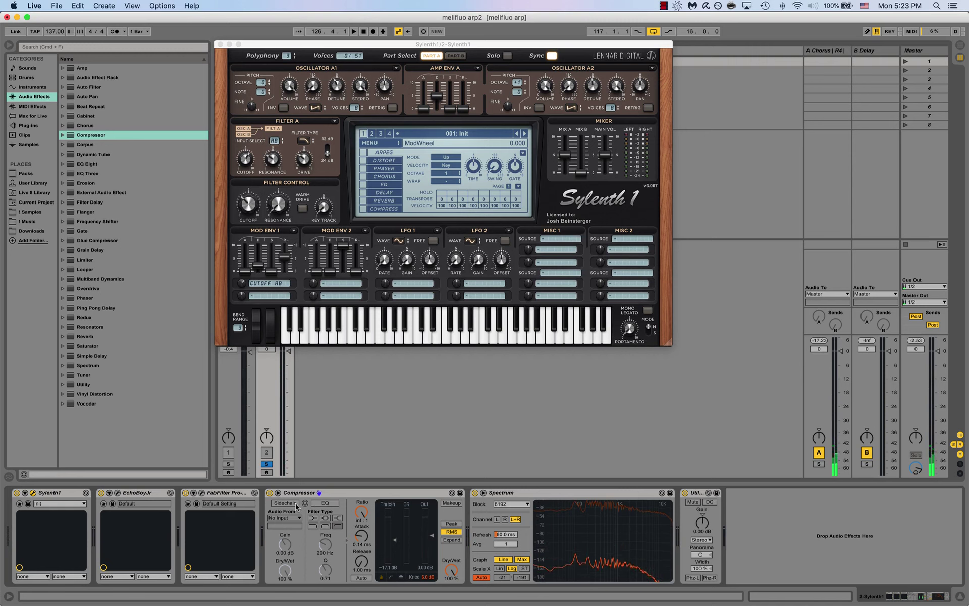
Enable the Compressor's sidechain EQ at 1.89 kHz with a different filter type, comparing it off and on
left_click(324, 503)
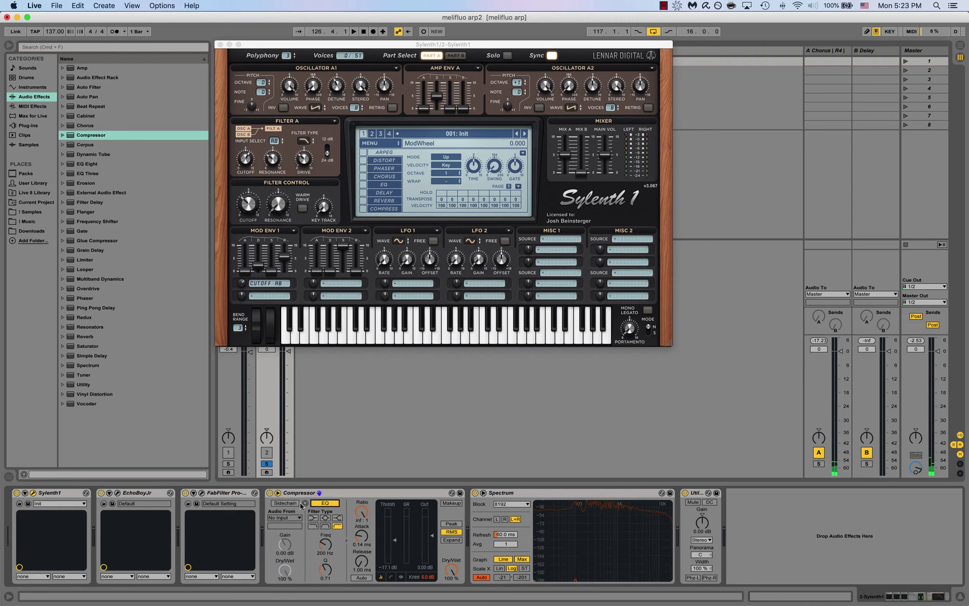
left_click(314, 526)
key("space")
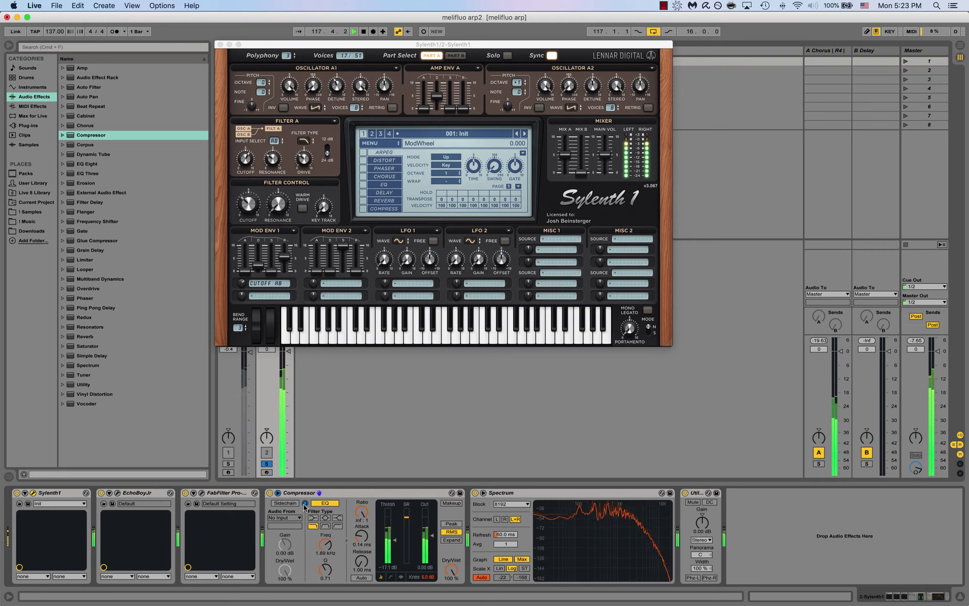
left_click(248, 204)
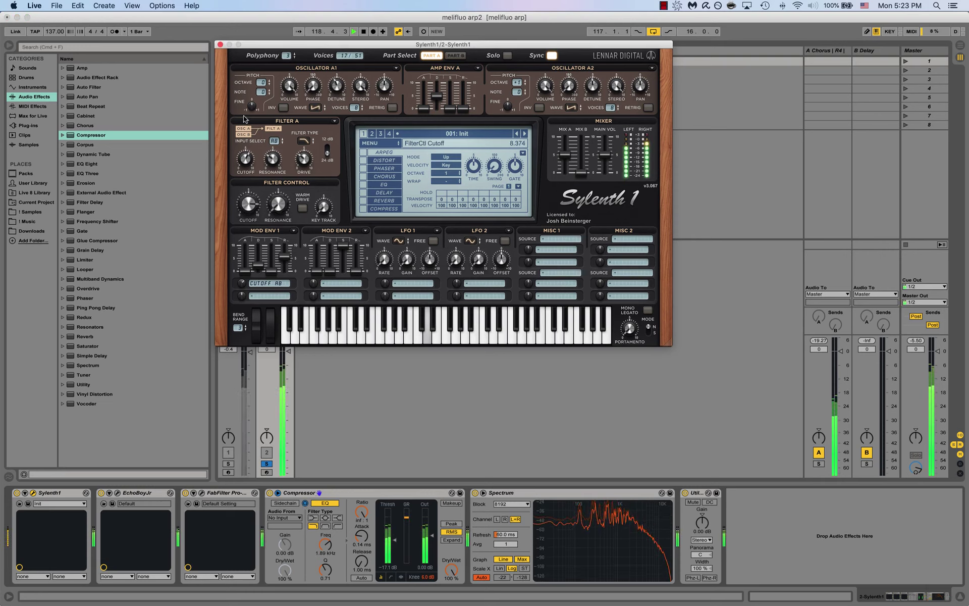
mouse_move(608, 518)
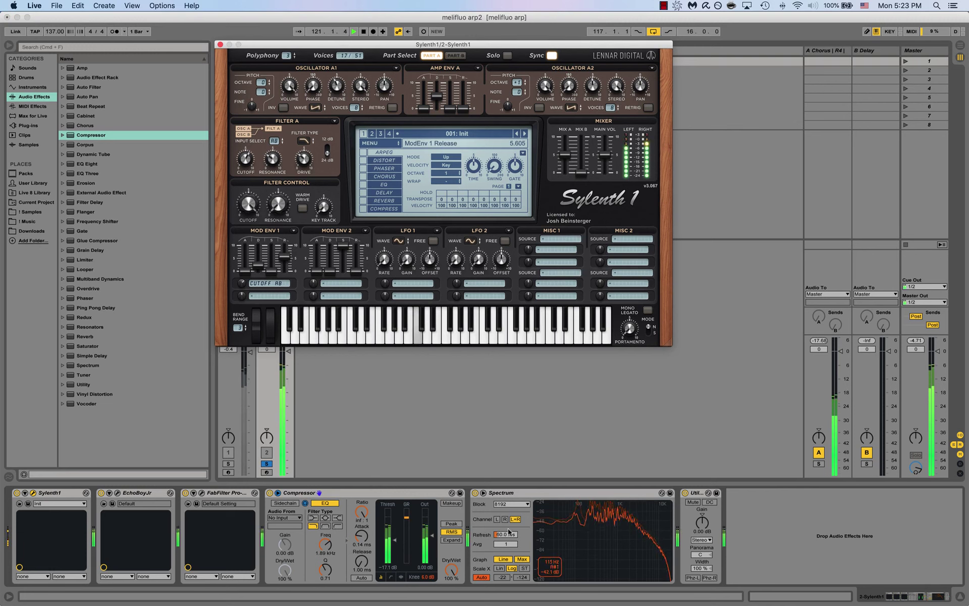
left_click(324, 504)
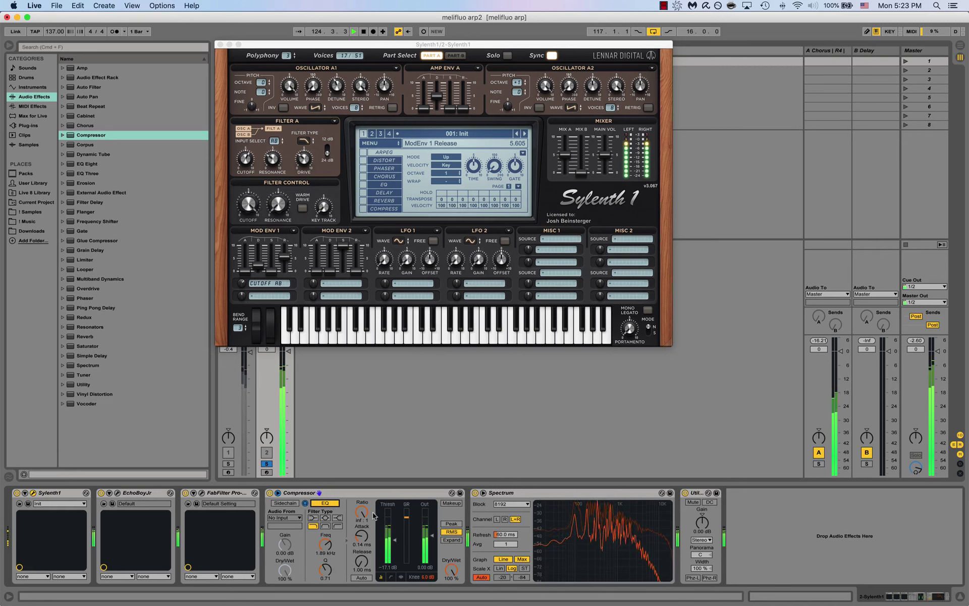
left_click(317, 505)
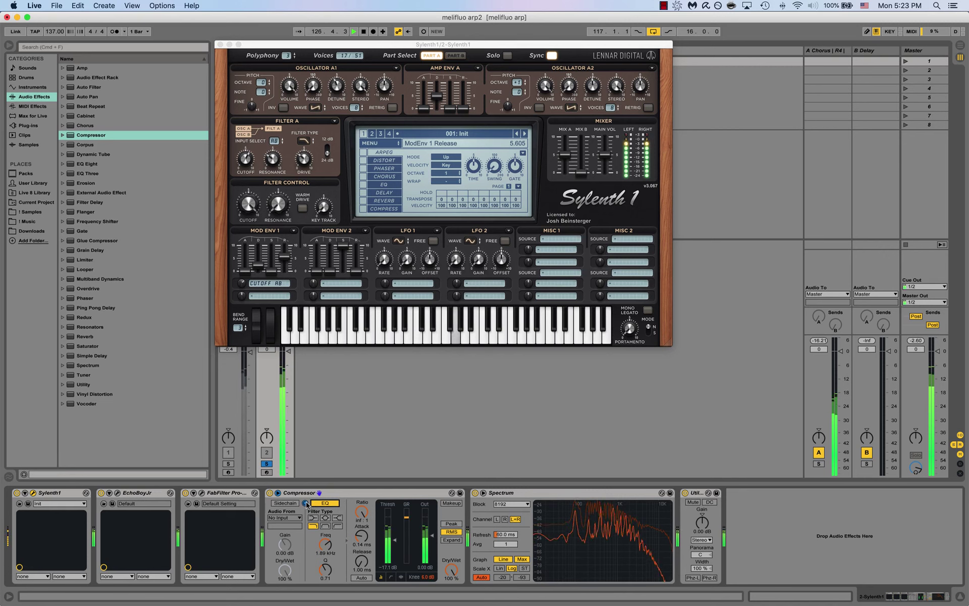
Lower Sylenth1's Filter A cutoff to 6.076 and A/B the Compressor bypassed and active
left_click(248, 204)
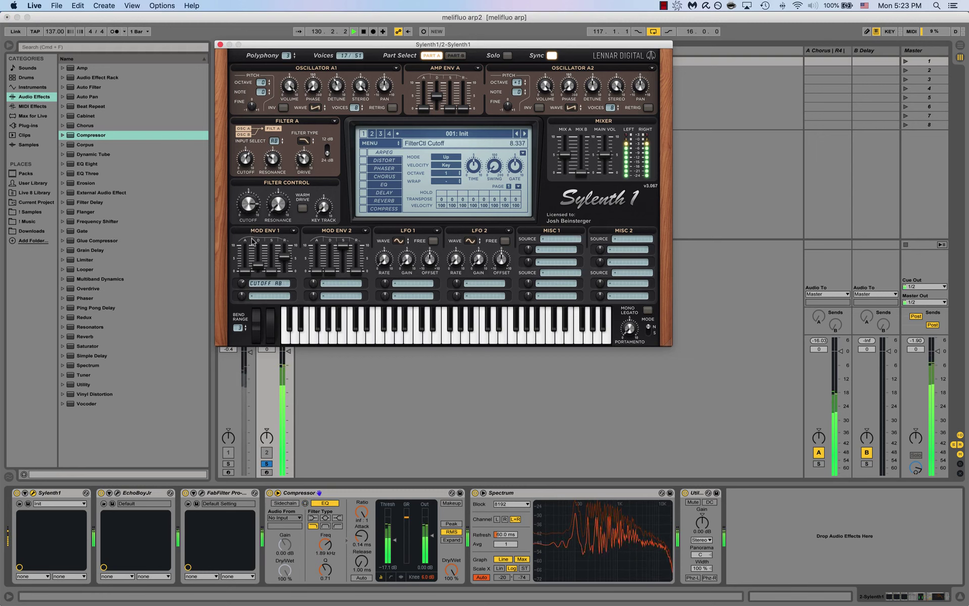
key("space")
key("space")
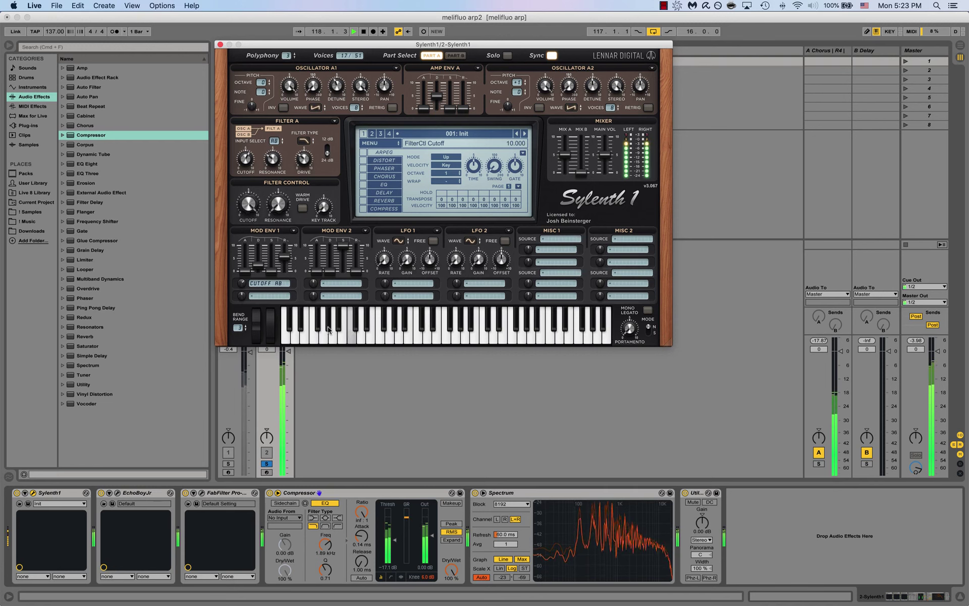
left_click(270, 489)
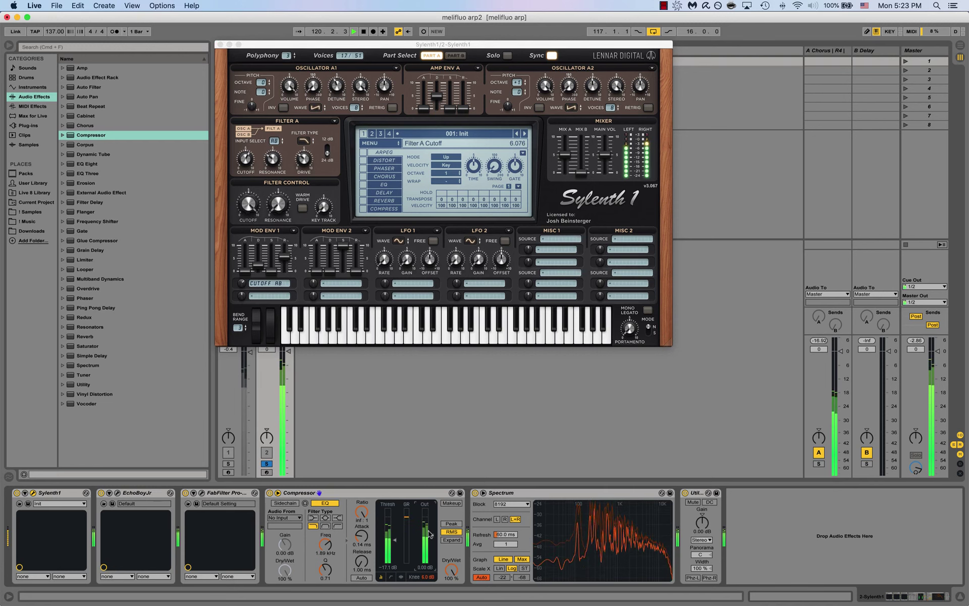
left_click(270, 492)
left_click(270, 492)
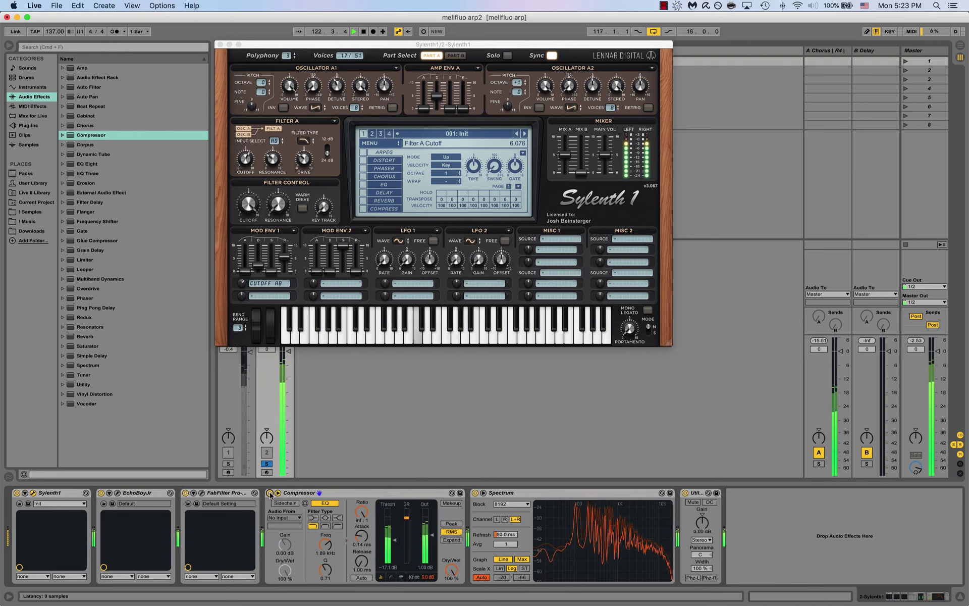
key("space")
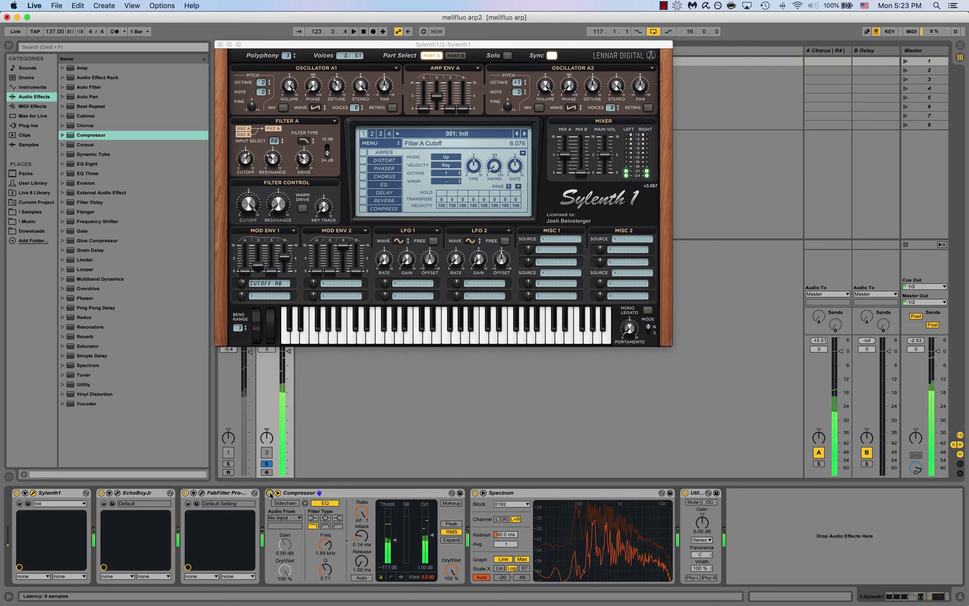
Close Sylenth1 and fold the Compressor, Pro-Q 3 and EchoBoyJr devices while listening
left_click(219, 45)
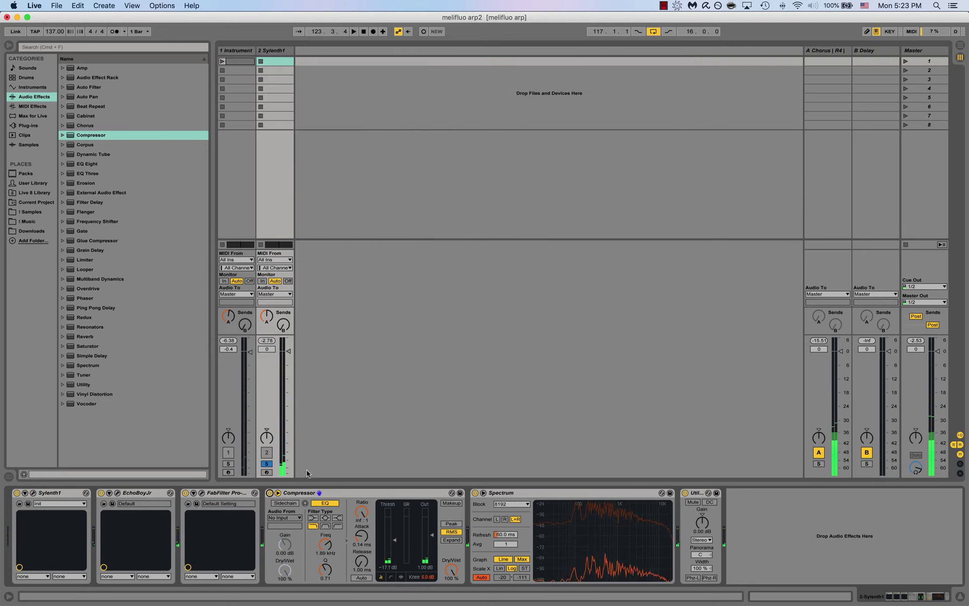
double_click(281, 494)
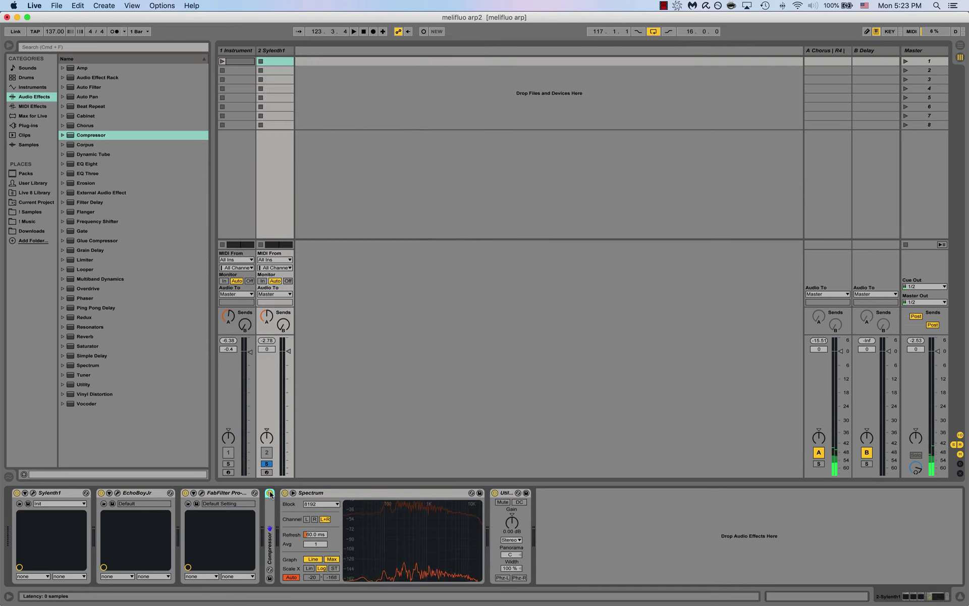
key("space")
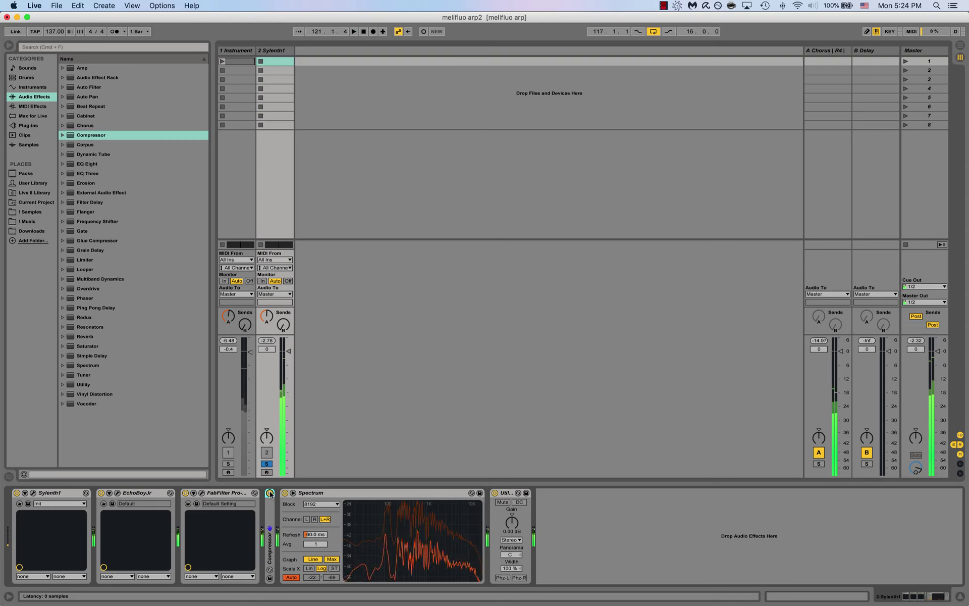
double_click(230, 494)
double_click(136, 493)
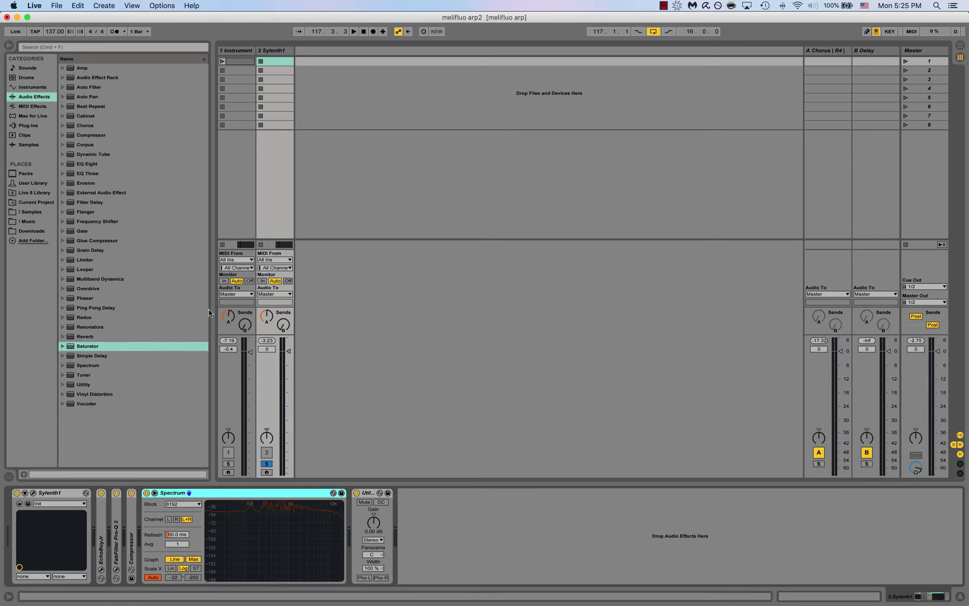
key("space")
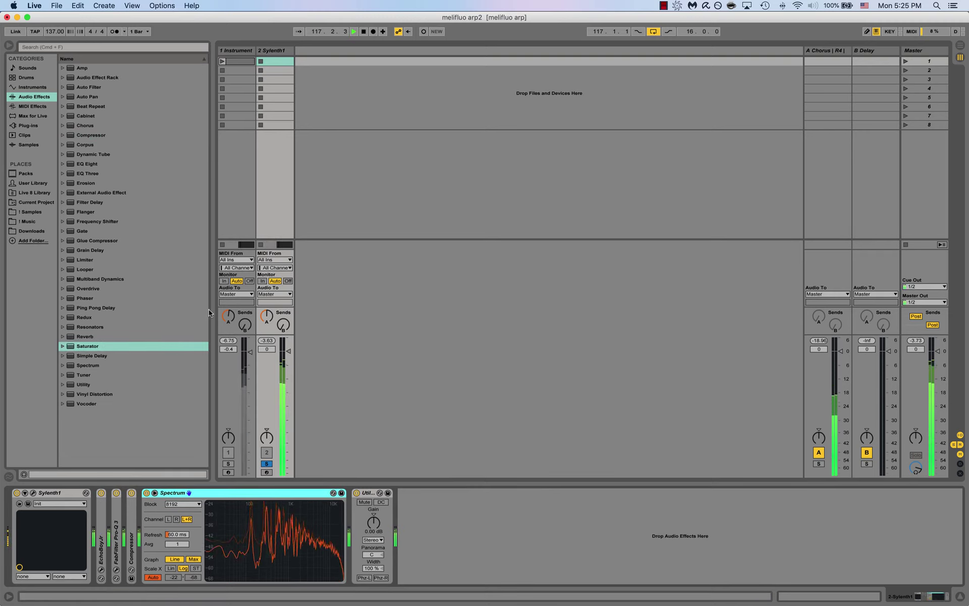
key("space")
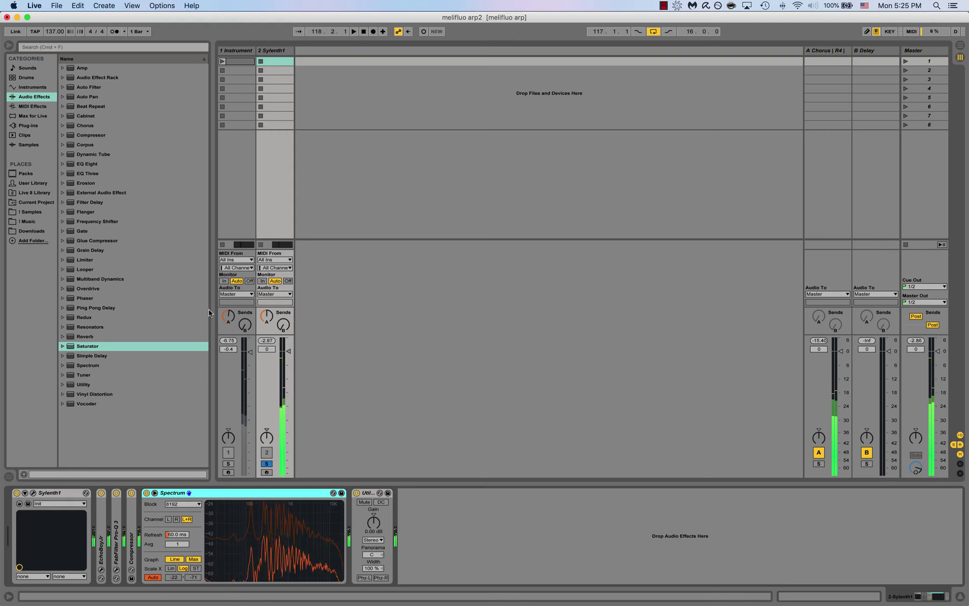
Add a Saturator before Spectrum, group it into a rack, and map Drive and Output to Macro 1
left_click_drag(137, 346, 152, 505)
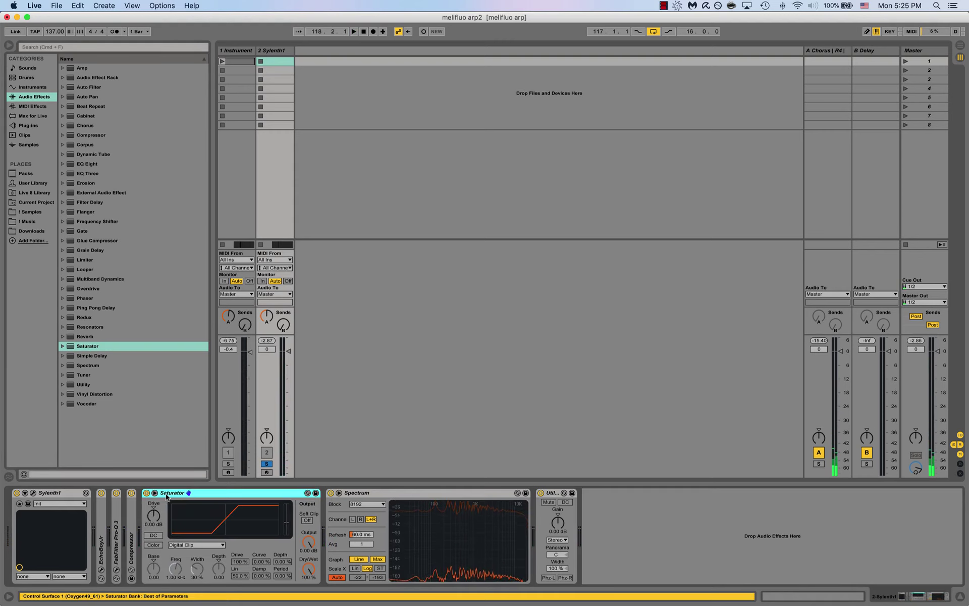
key("super+g")
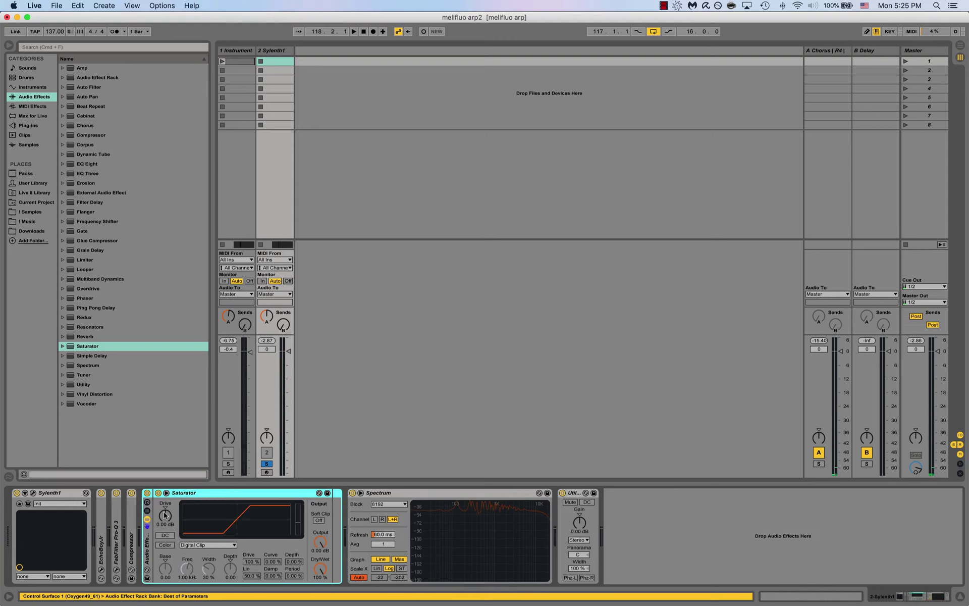
right_click(164, 515)
left_click(187, 457)
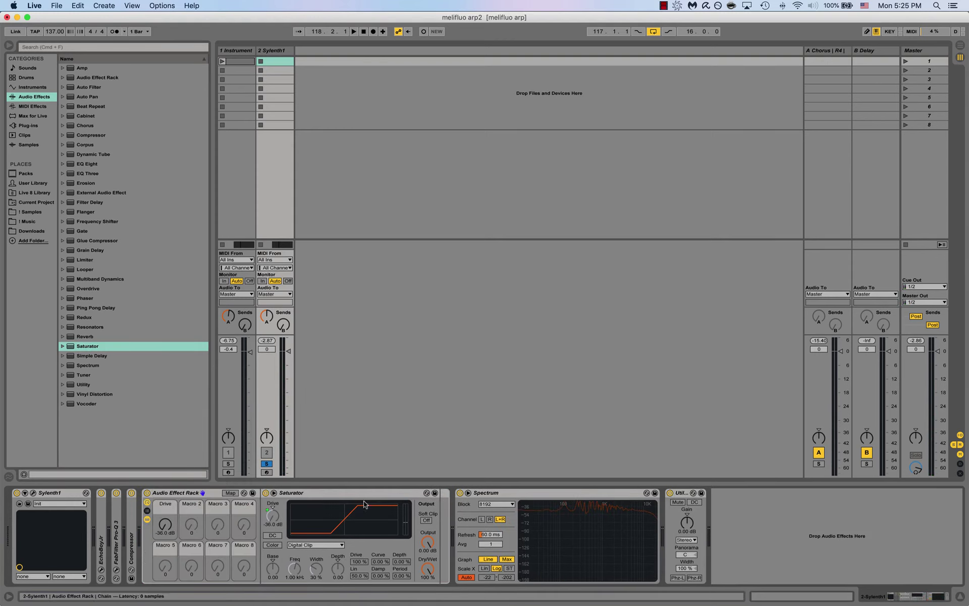
right_click(428, 543)
left_click(438, 482)
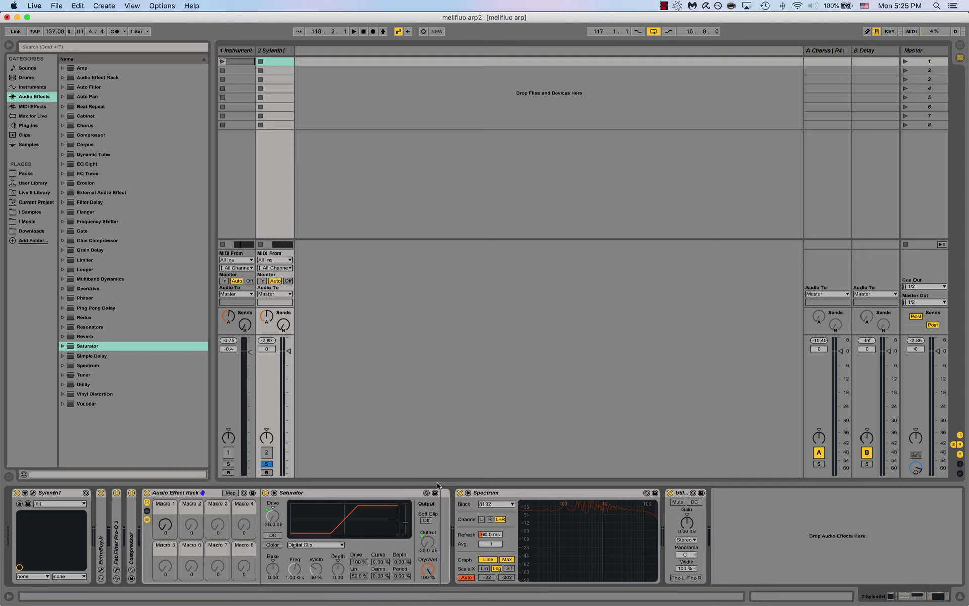
Set Macro 1's mapping ranges so Drive rises to 36 dB and Output falls to -36 dB
left_click(230, 493)
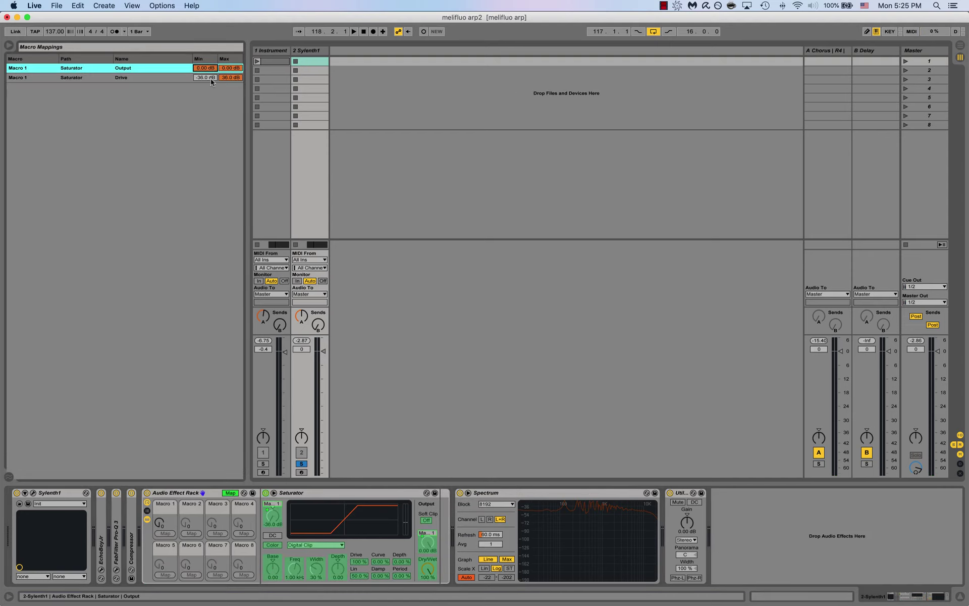
left_click_drag(211, 80, 211, 55)
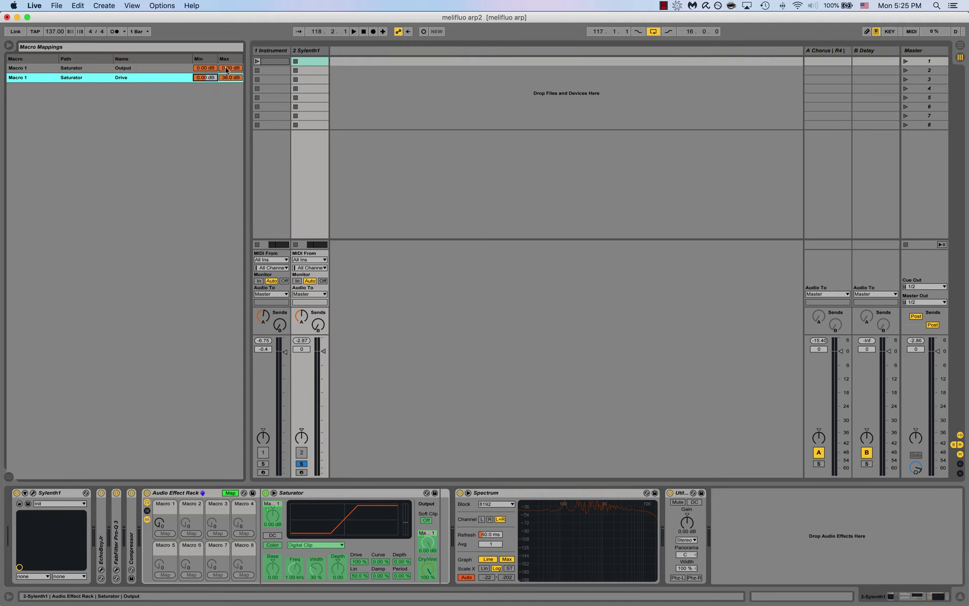
left_click_drag(227, 70, 228, 86)
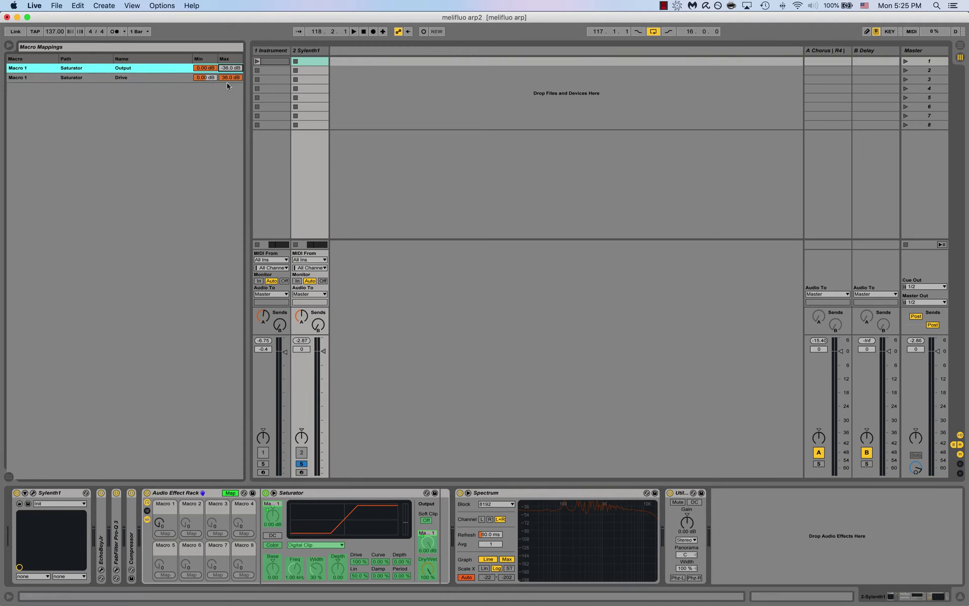
left_click(159, 525)
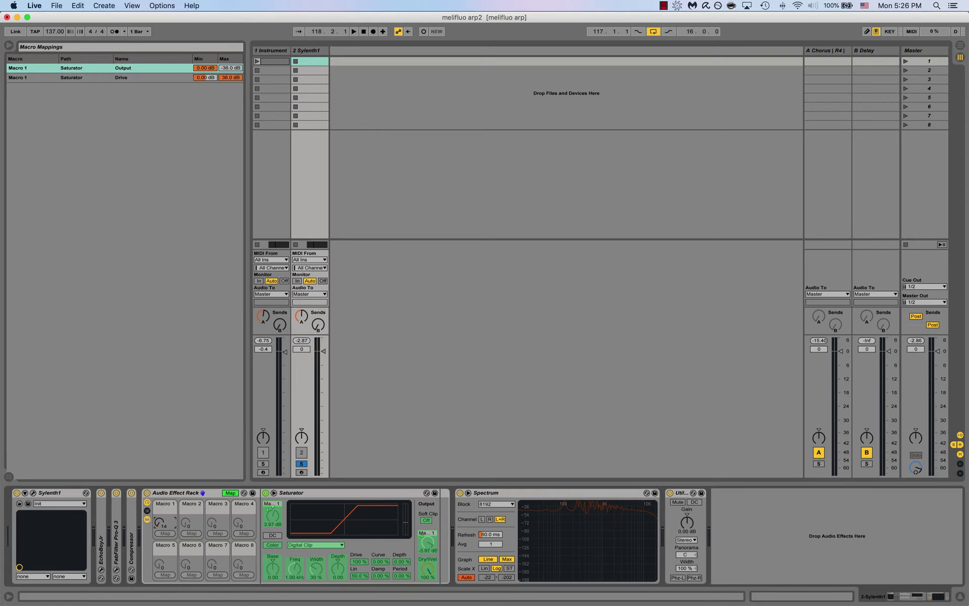
left_click(229, 492)
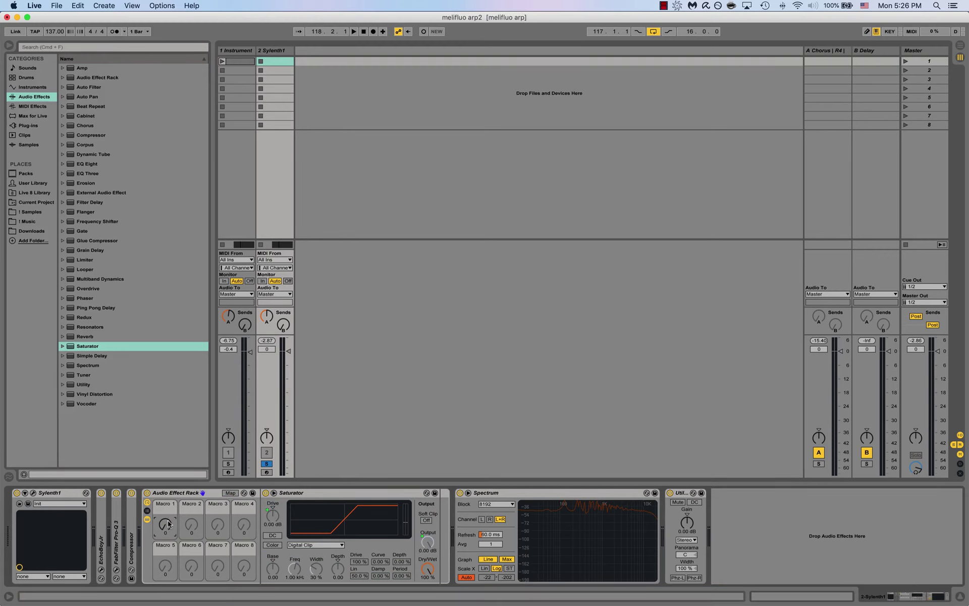
Switch the Saturator to Analog Clip with Macro 1 at 26 (7.37 dB Drive), comparing the rack bypassed
key("space")
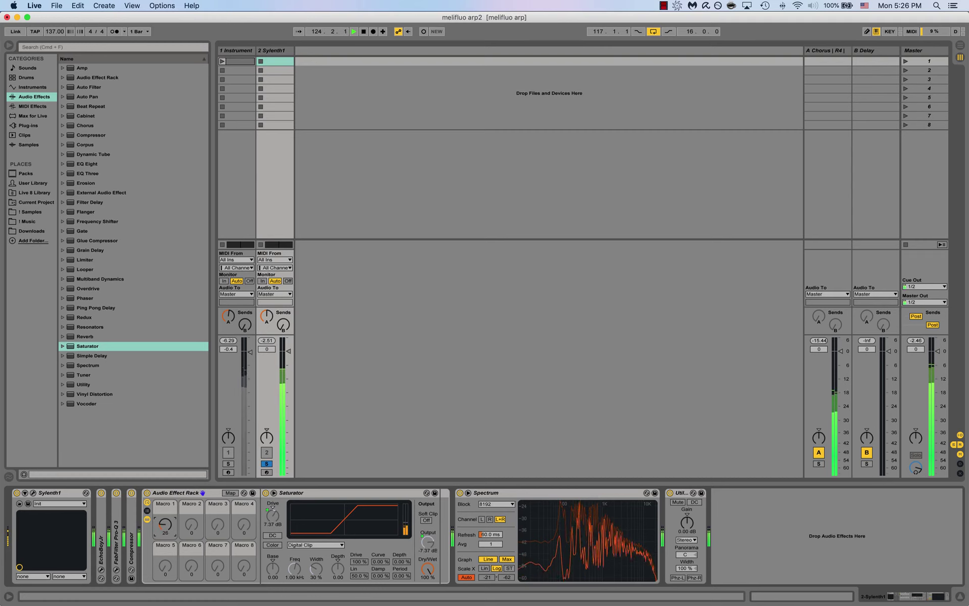
left_click(304, 545)
left_click(305, 553)
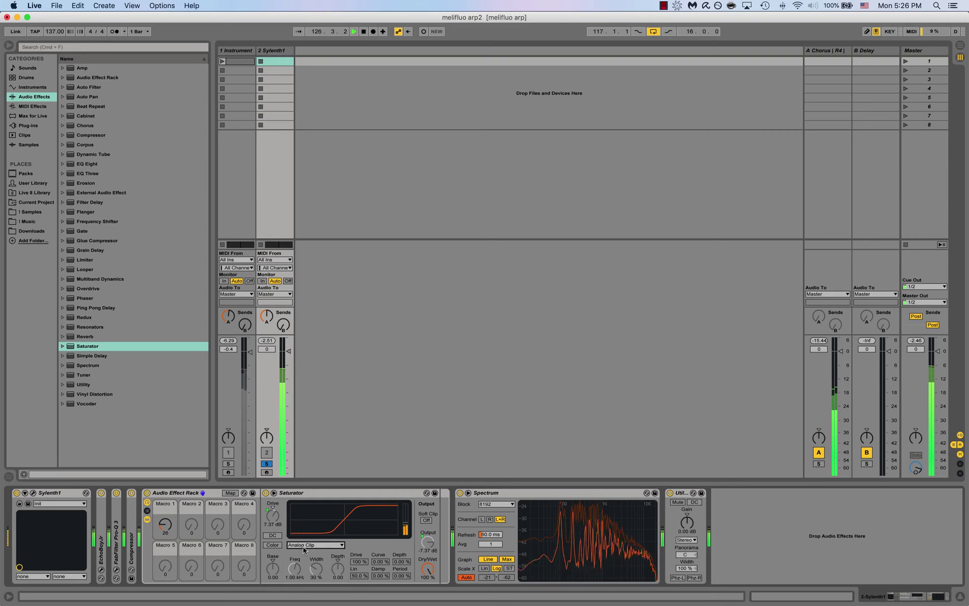
left_click(147, 493)
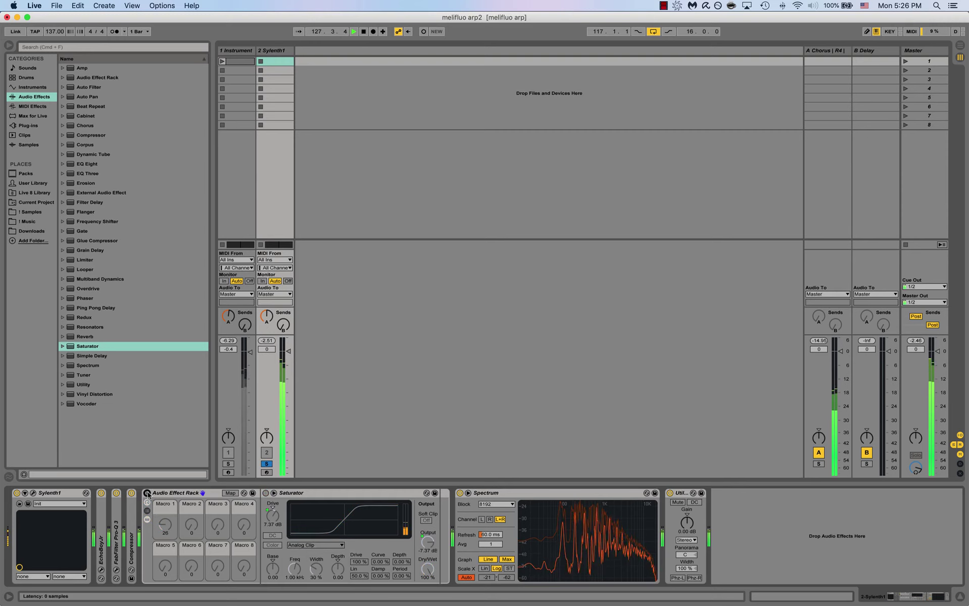
left_click(147, 493)
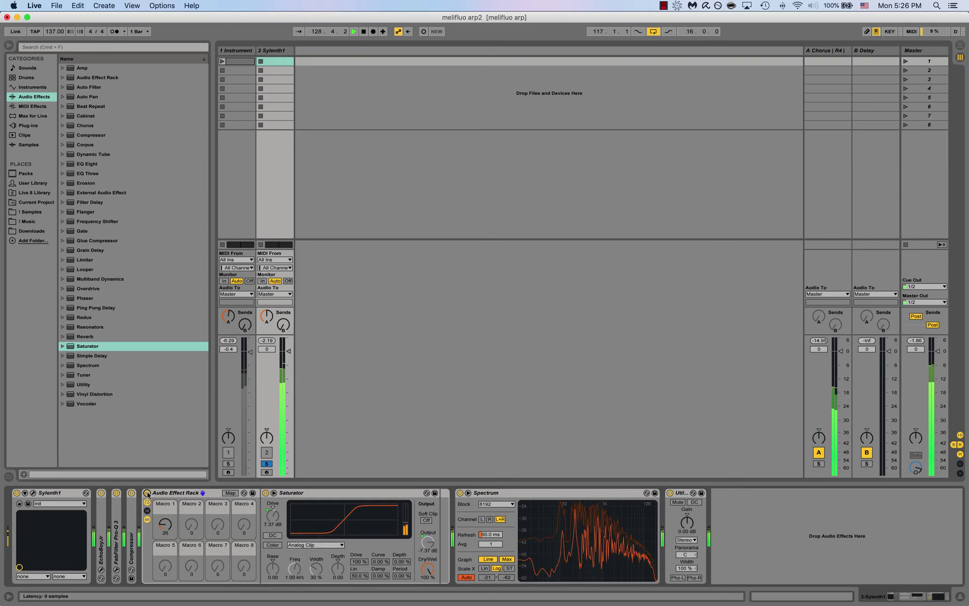
key("space")
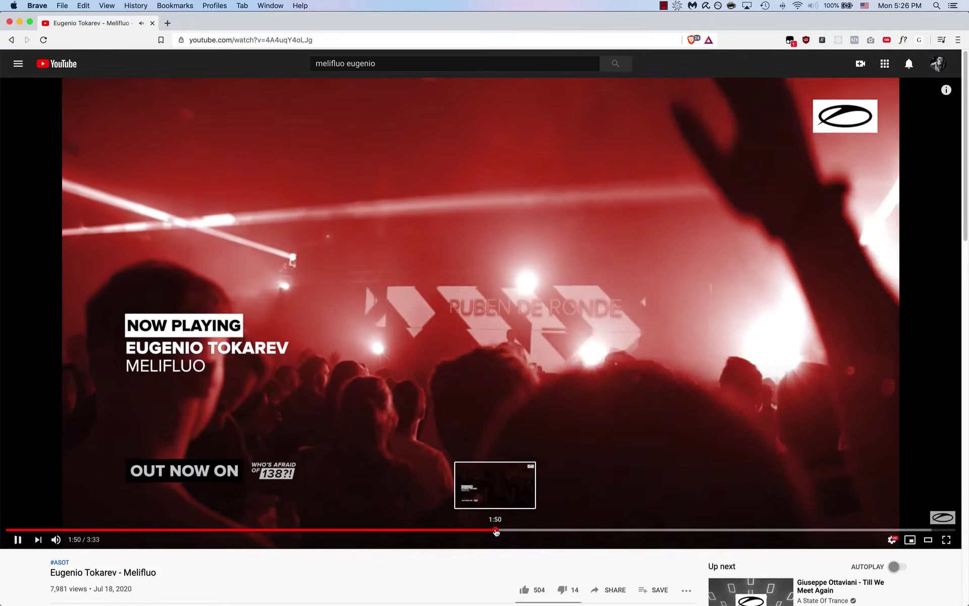
Rewind the Melifluo reference video to about 1:53
left_click(497, 531)
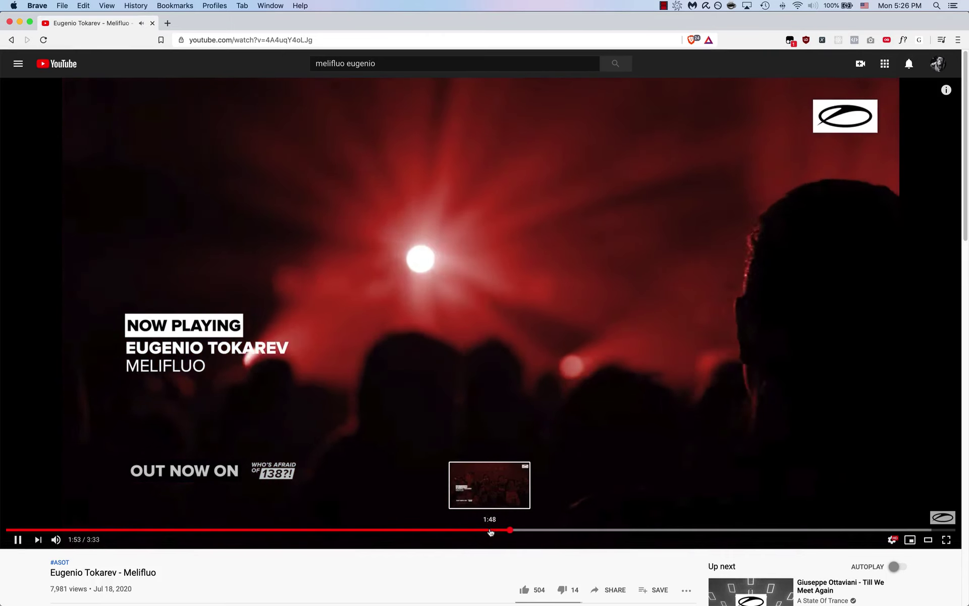
Pause the reference, return to Live, and sweep Sylenth1's FilterCtl Cutoff fully open to 10.000 while playing
key("space")
key("super+Tab")
key("space")
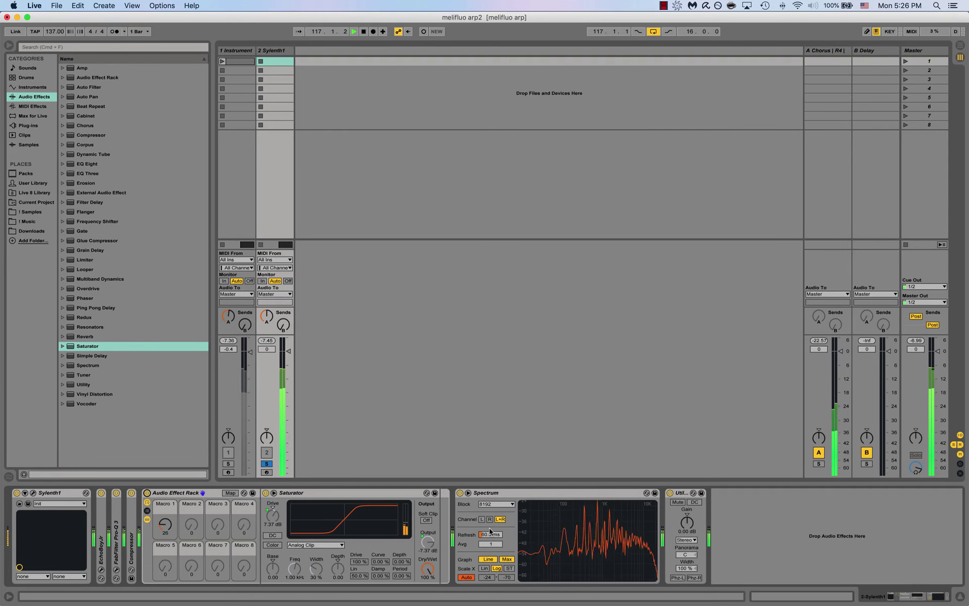
left_click(27, 503)
left_click_drag(251, 217, 244, 147)
key("space")
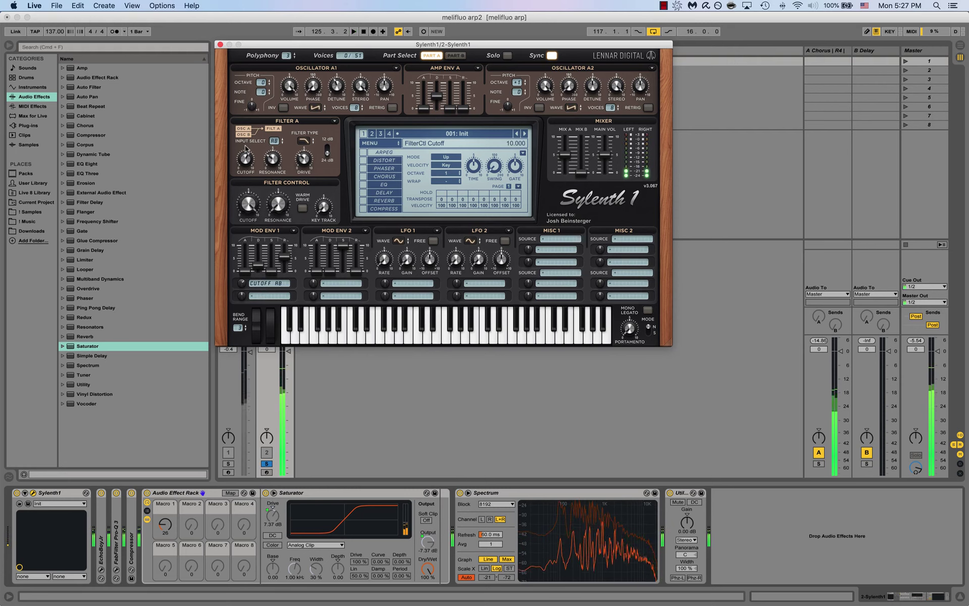
left_click(221, 44)
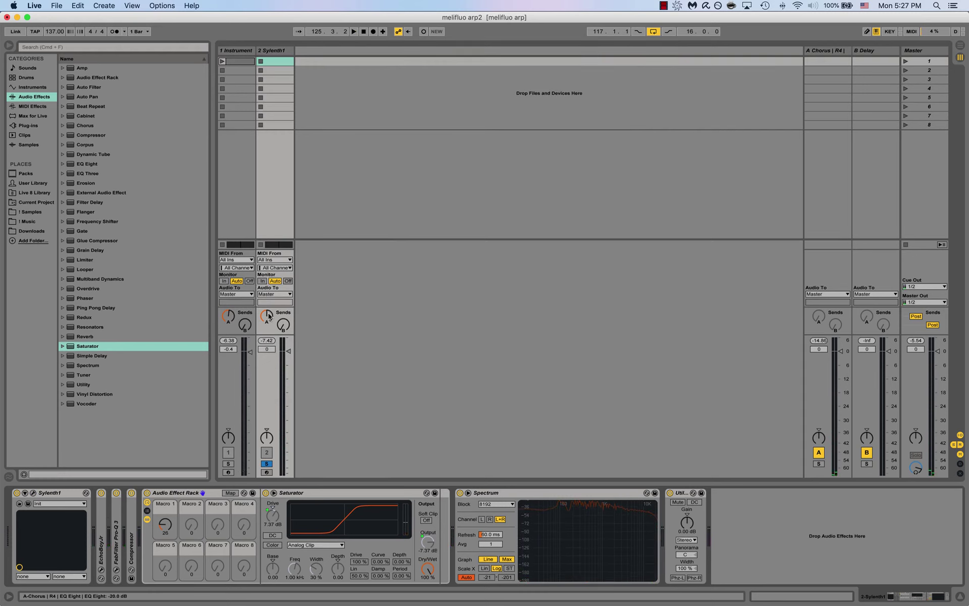
Add the OTT - San Holo preset after the Compressor, lower its output to -2.00 dB and compare it bypassed
double_click(177, 490)
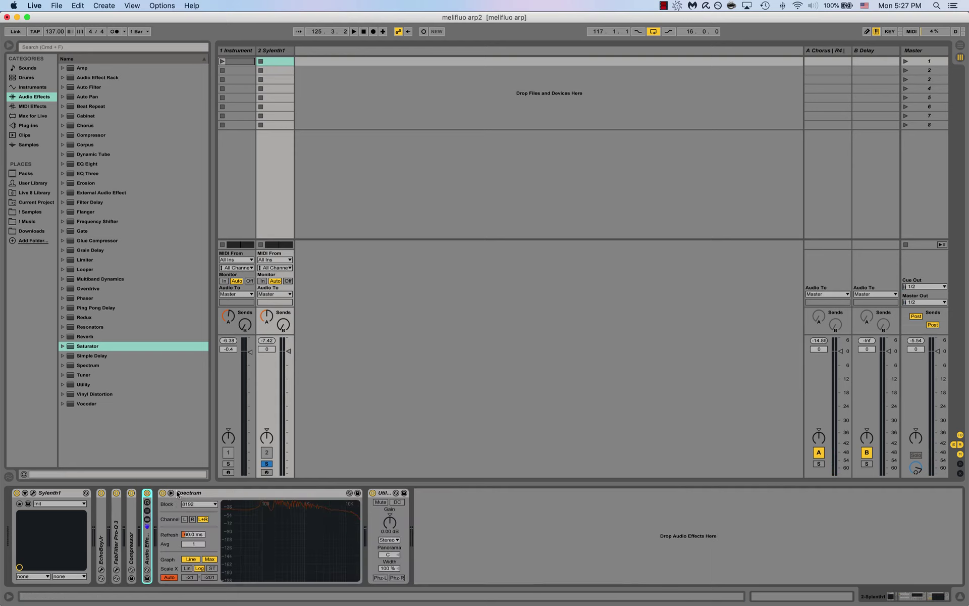
left_click(64, 279)
mouse_move(105, 347)
left_mouse_down()
mouse_move(127, 393)
mouse_move(143, 511)
mouse_move(159, 521)
mouse_move(165, 505)
left_mouse_up()
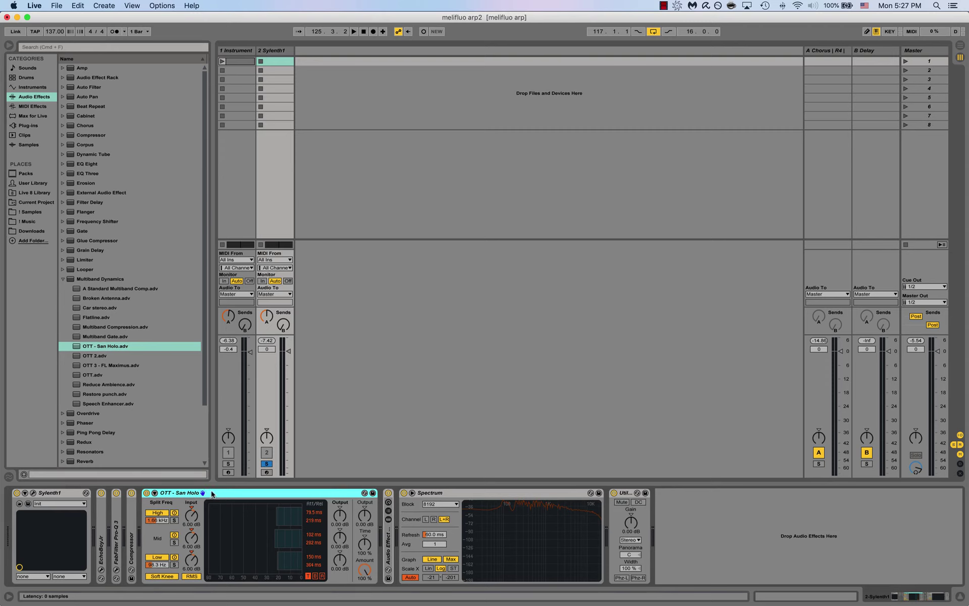
key("space")
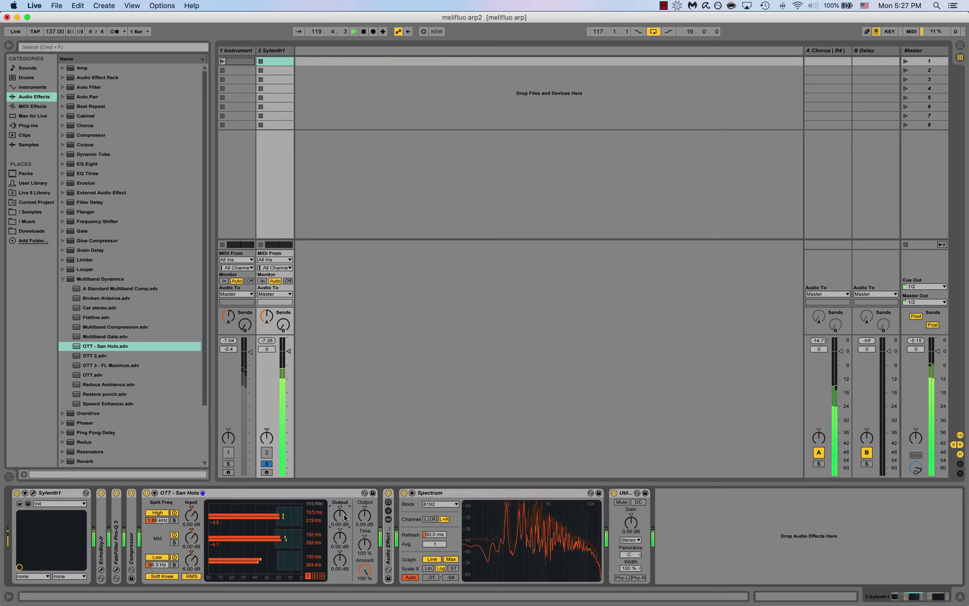
left_click_drag(366, 517, 366, 525)
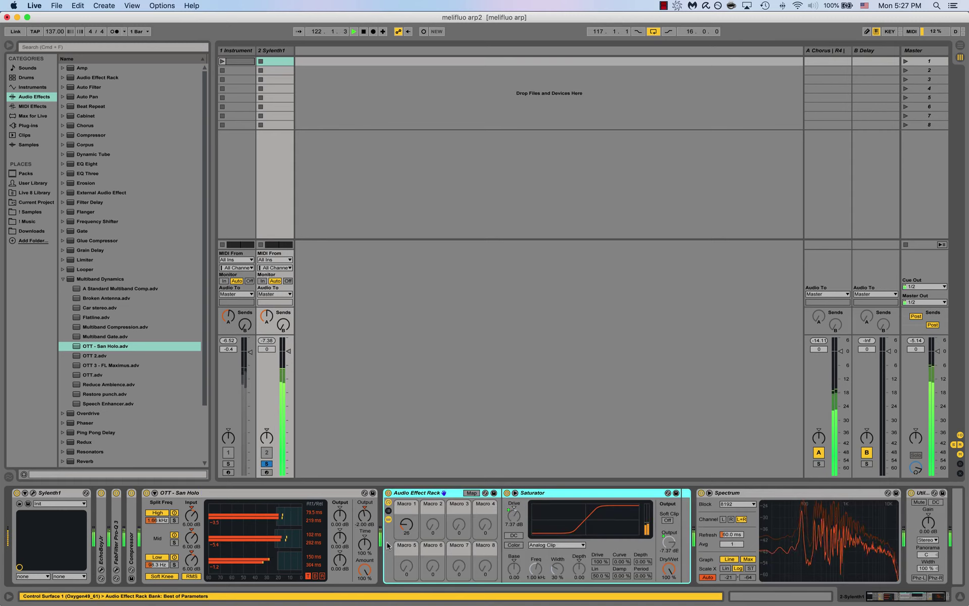
left_click(146, 493)
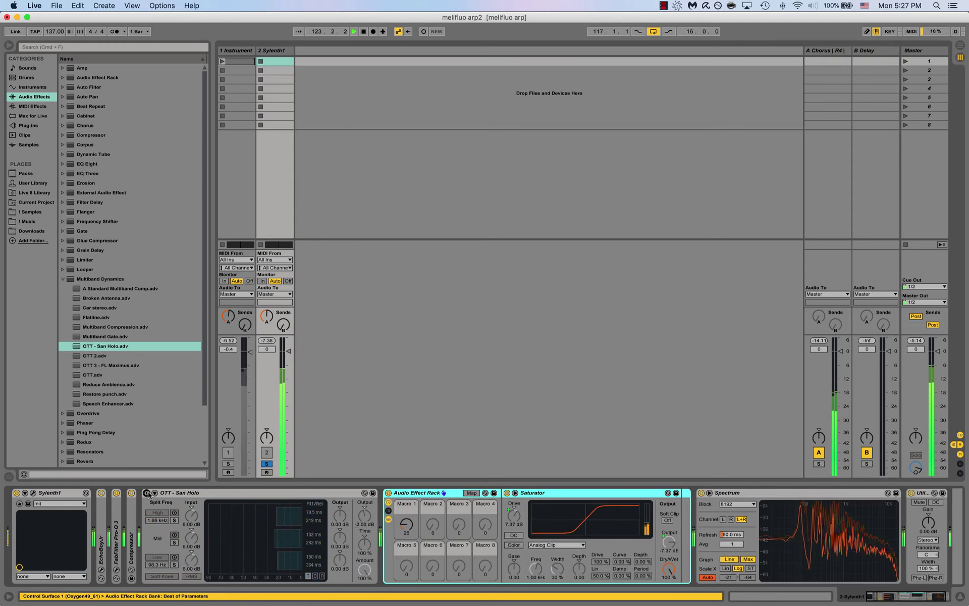
left_click(147, 493)
Fold the OTT and Audio Effect Rack devices and switch OTT - San Holo off
double_click(175, 493)
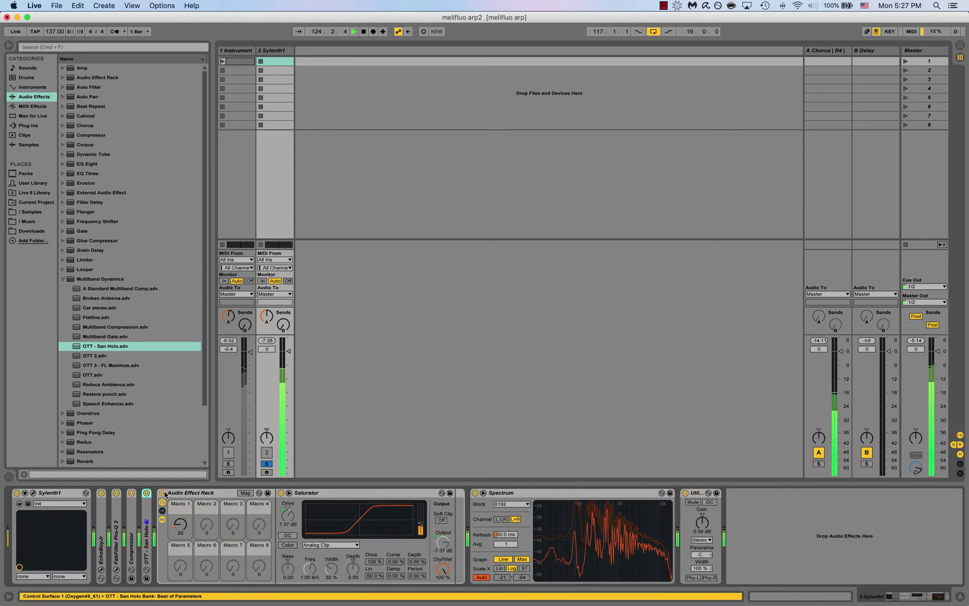
double_click(184, 493)
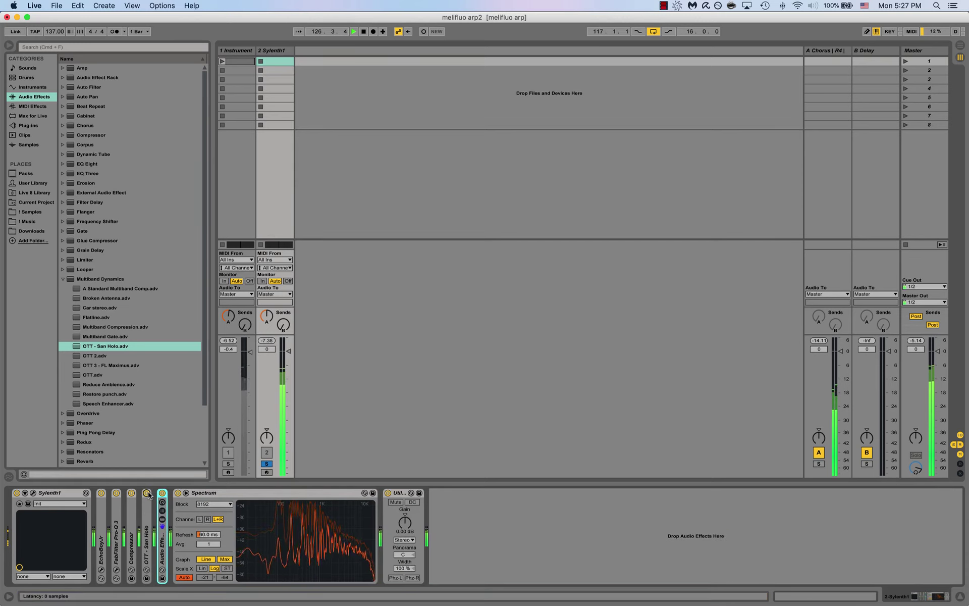
double_click(148, 495)
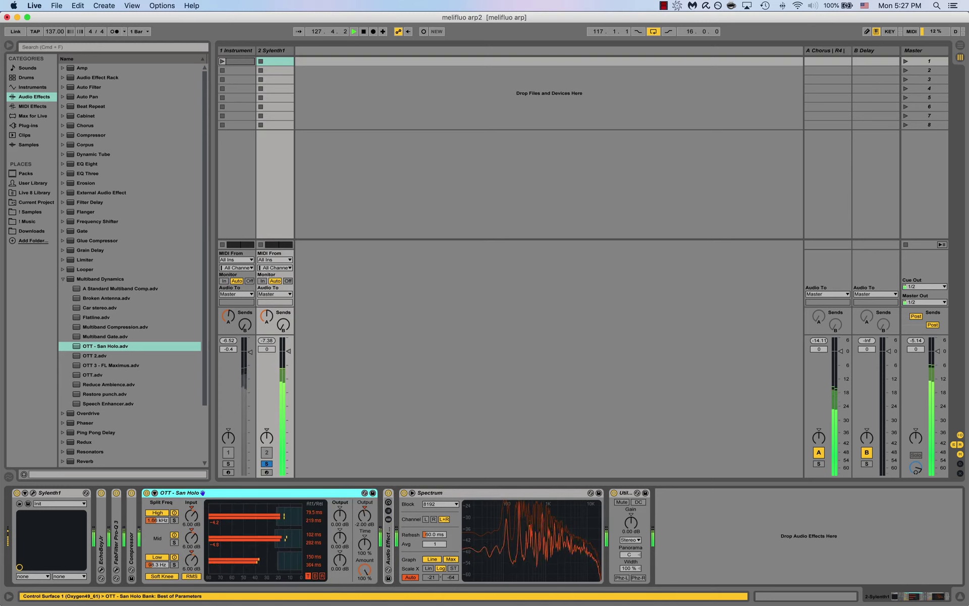
double_click(153, 494)
left_click(146, 493)
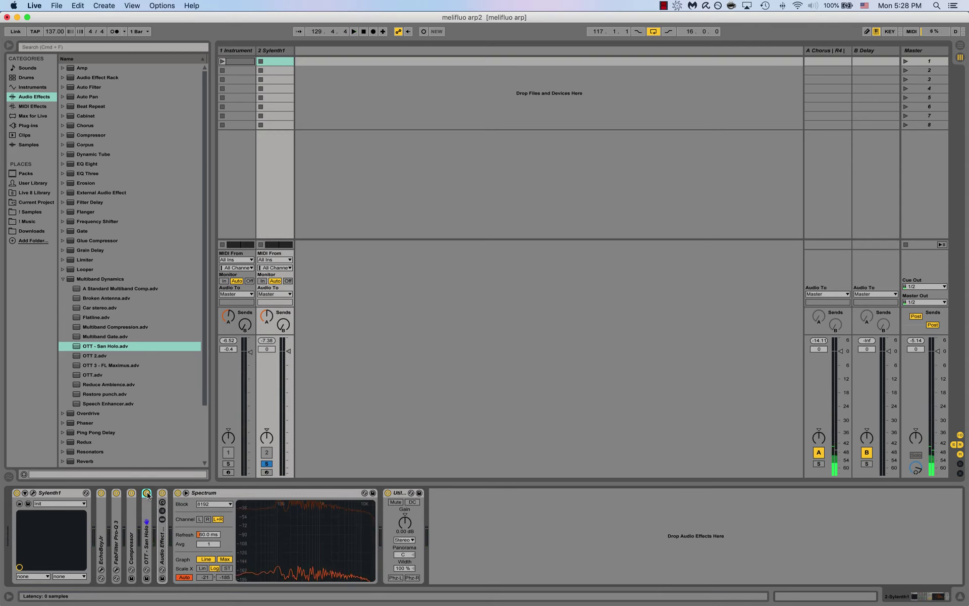
Collapse the Multiband Dynamics folder, play the arp without OTT, then select the Sylenth1 device
left_click(63, 279)
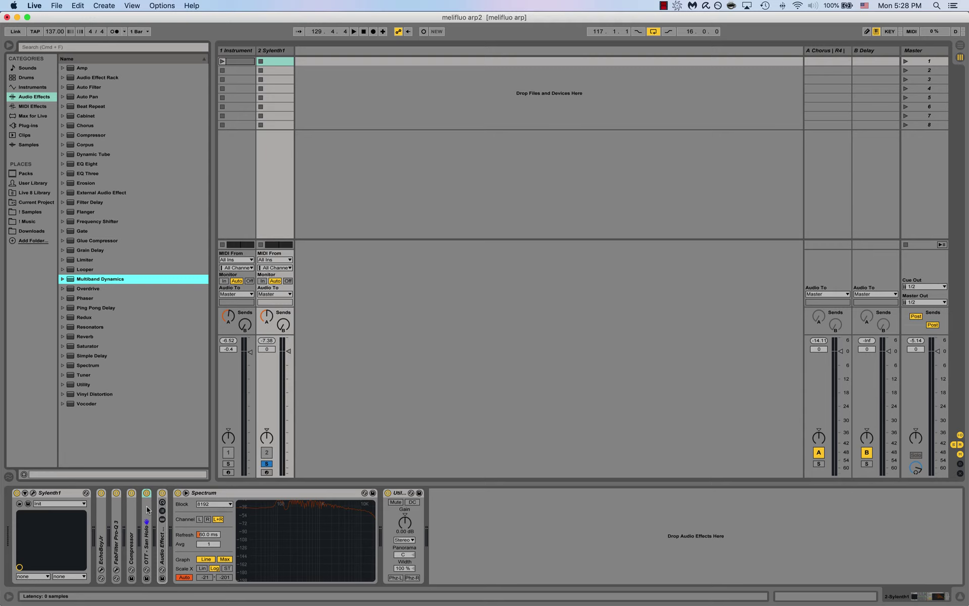
key("space")
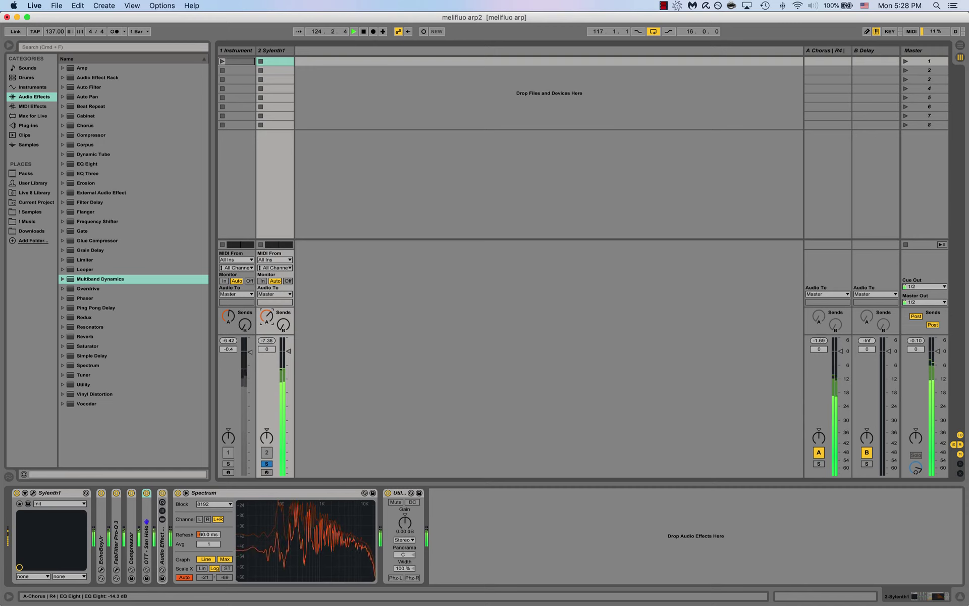
key("space")
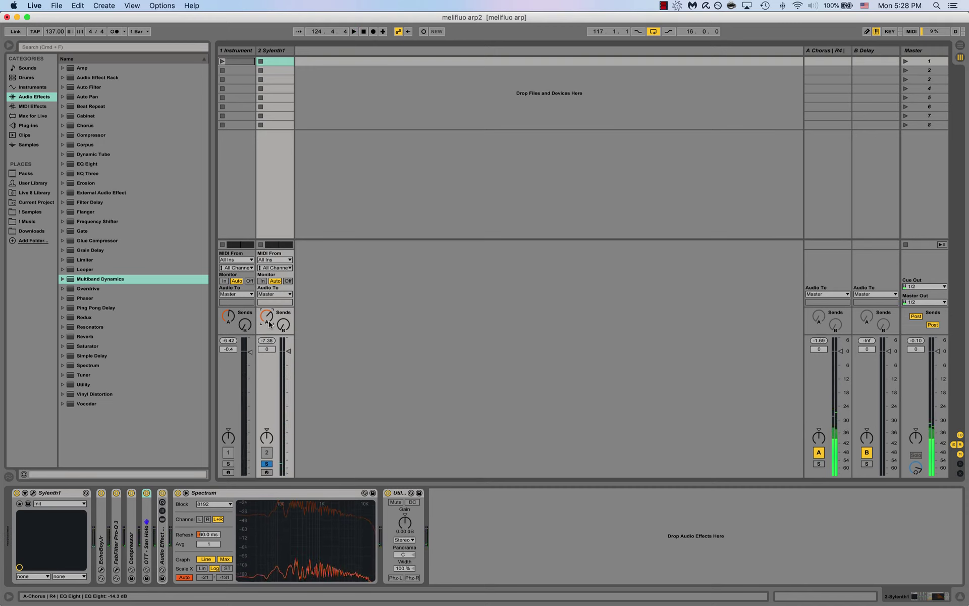
left_click(252, 493)
left_click(59, 494)
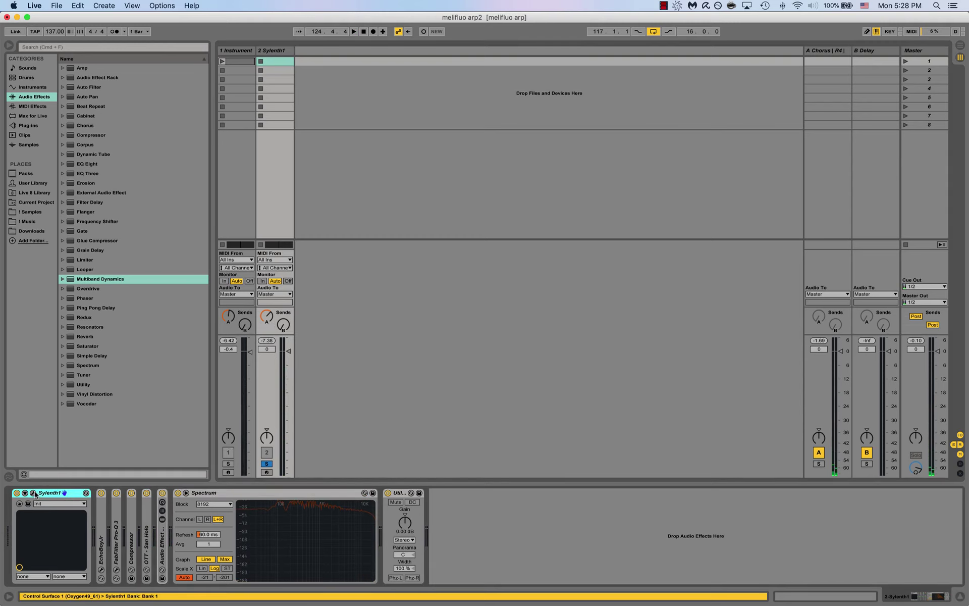
Open the Sylenth1 editor and move it further into view
left_click(34, 493)
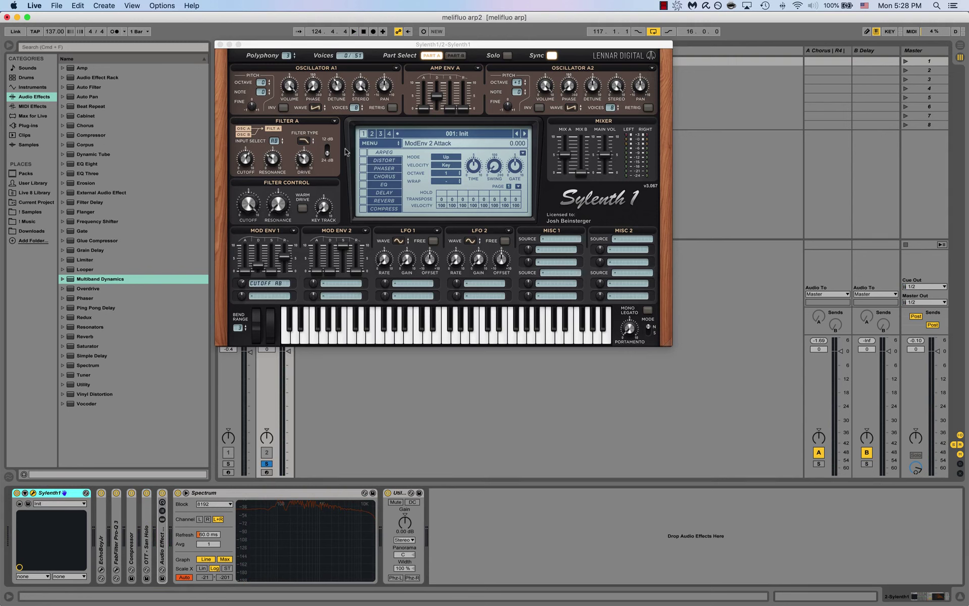
mouse_move(336, 84)
left_click_drag(338, 46, 382, 58)
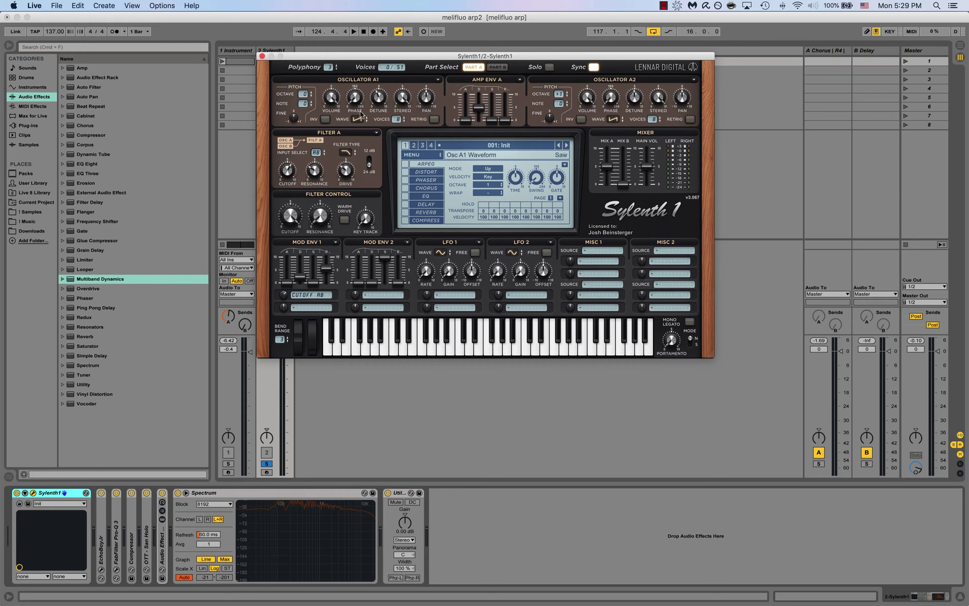
Set Filter A to Bypass and audition the unfiltered arp
left_click(346, 152)
left_click(352, 163)
key("space")
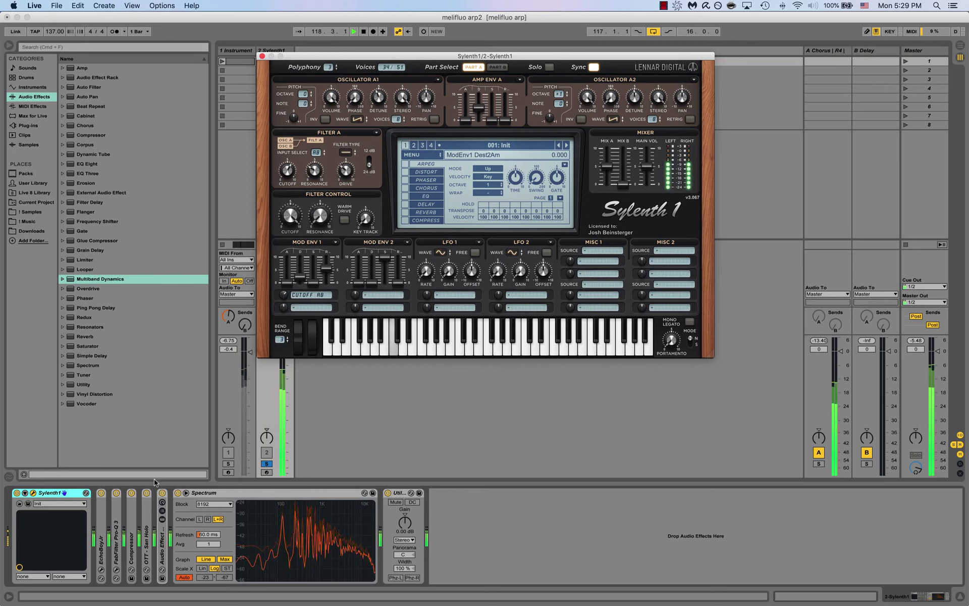
key("space")
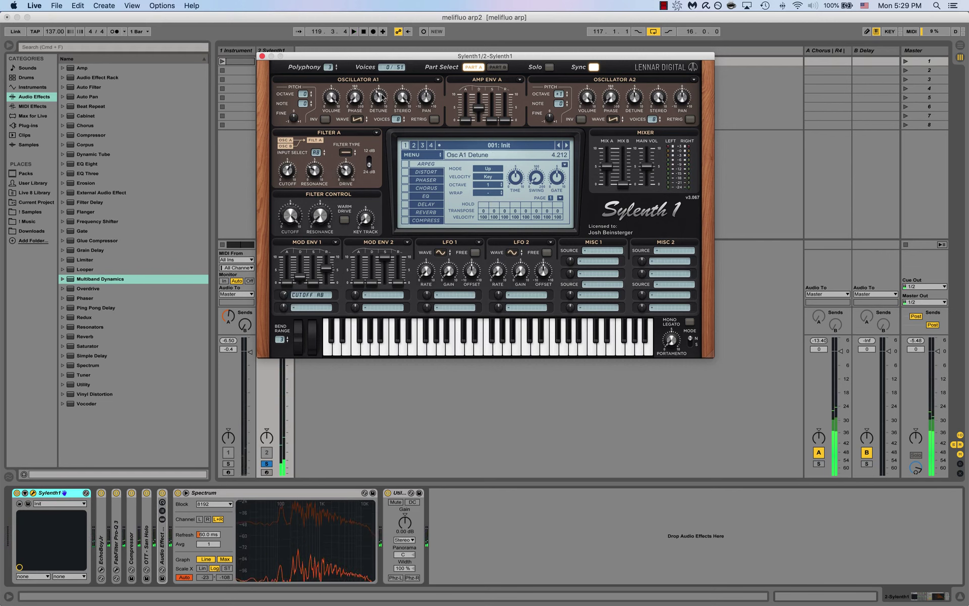
Zero Osc A1 Detune to compare, then raise it back to 4.080
left_click_drag(383, 96, 393, 236)
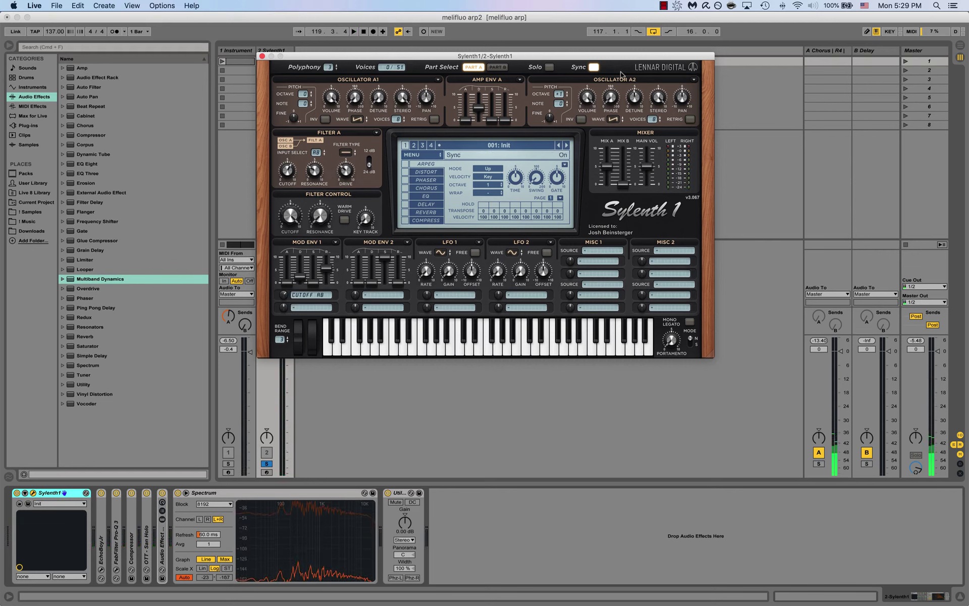
key("space")
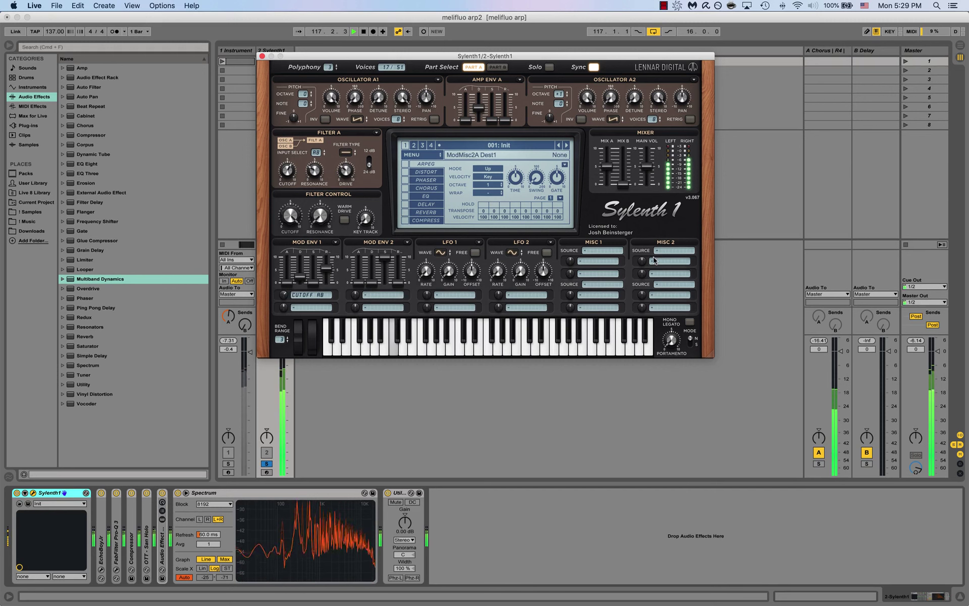
key("space")
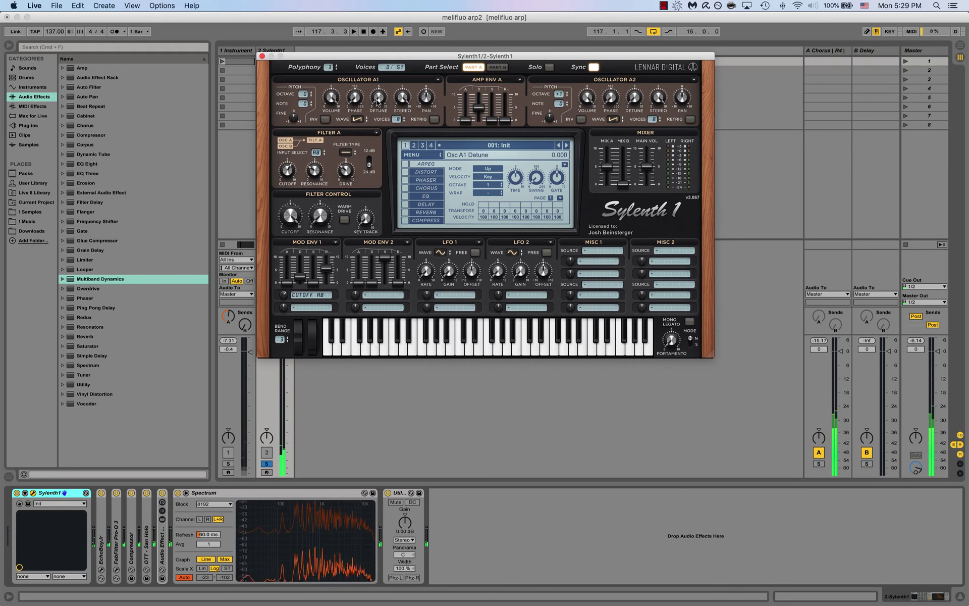
left_click_drag(382, 96, 376, 56)
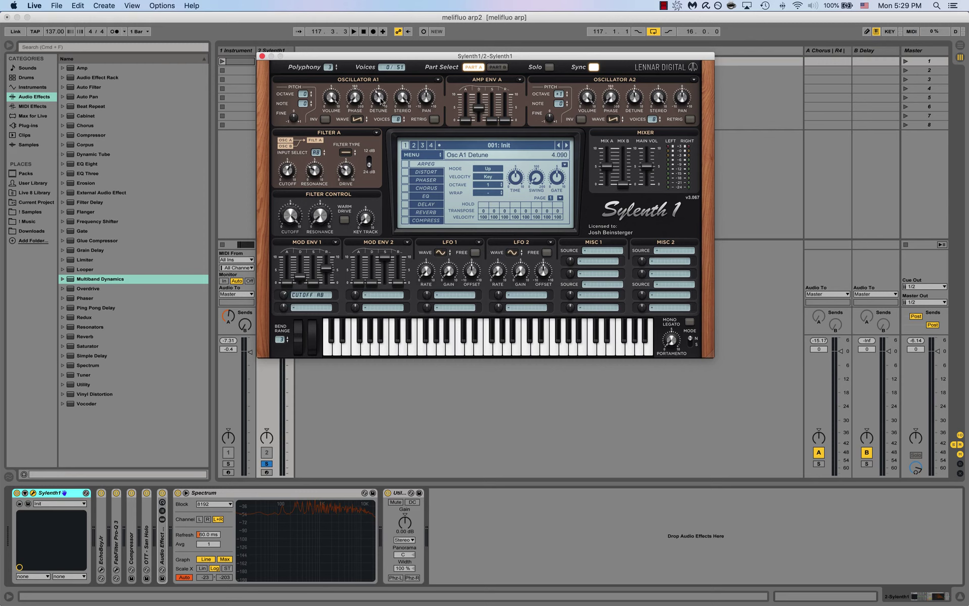
Set Filter A back to Lowpass and clear Mod Env 1's destination to '-'
mouse_move(320, 166)
left_click(347, 154)
left_click(355, 170)
mouse_move(290, 260)
left_click(301, 295)
left_click(314, 312)
Play the arp while sweeping FilterCtl Cutoff down to 1.688 and back up to 3.122
key("space")
left_click_drag(290, 209, 311, 330)
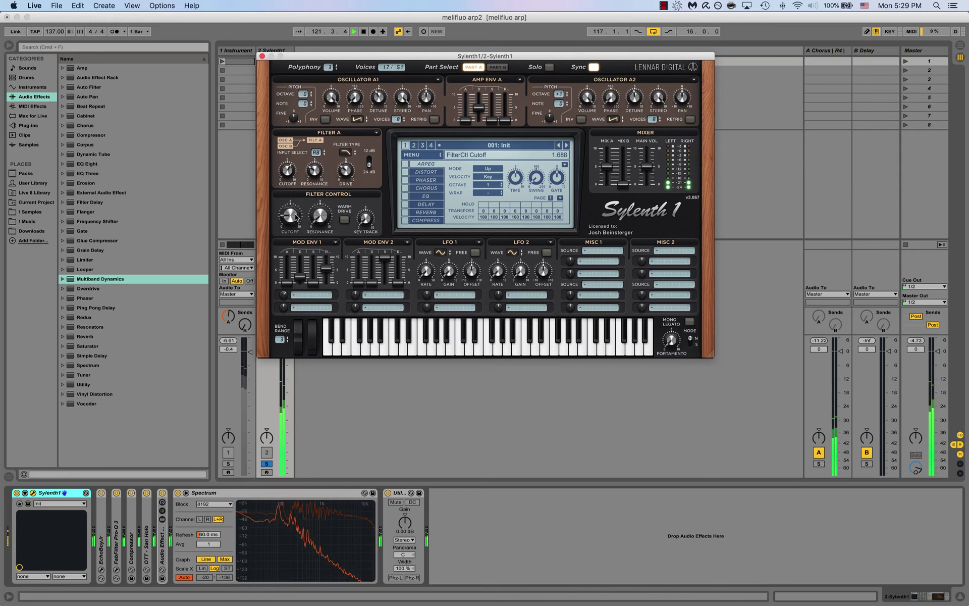
left_click_drag(296, 217, 281, 238)
left_click(320, 217)
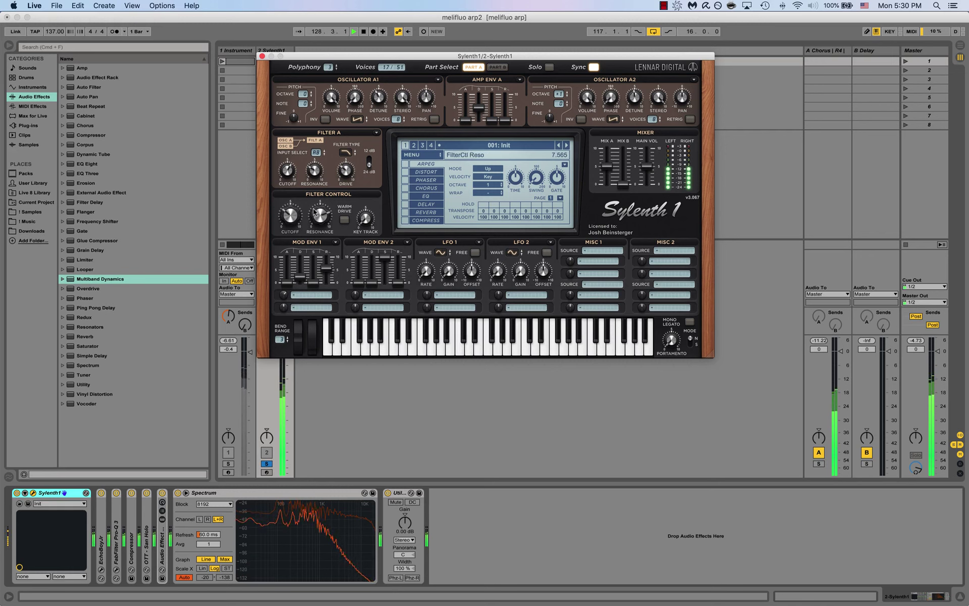
Route Mod Env 1 back to Cutoff A and B
left_click(300, 296)
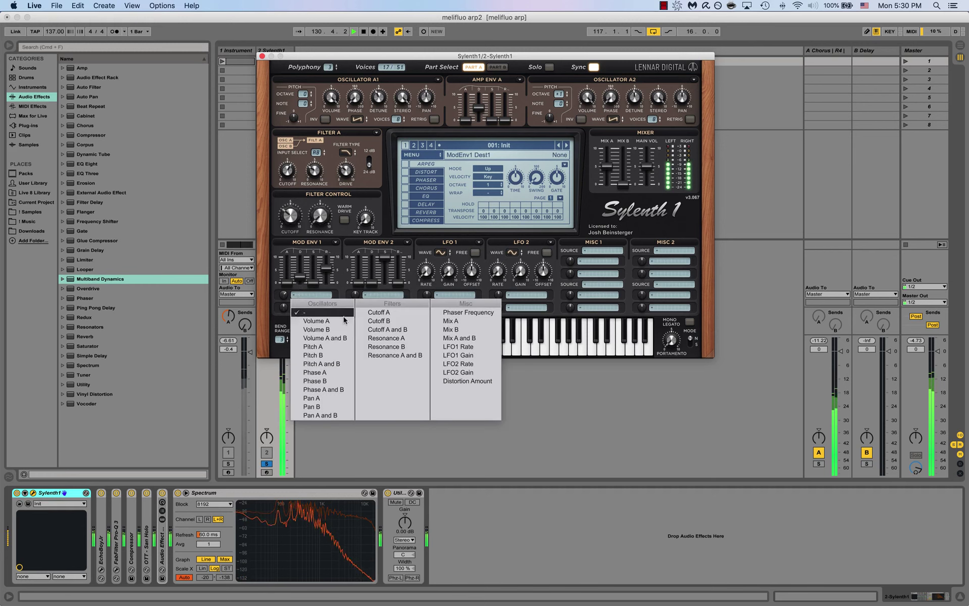
left_click(344, 265)
left_click(311, 295)
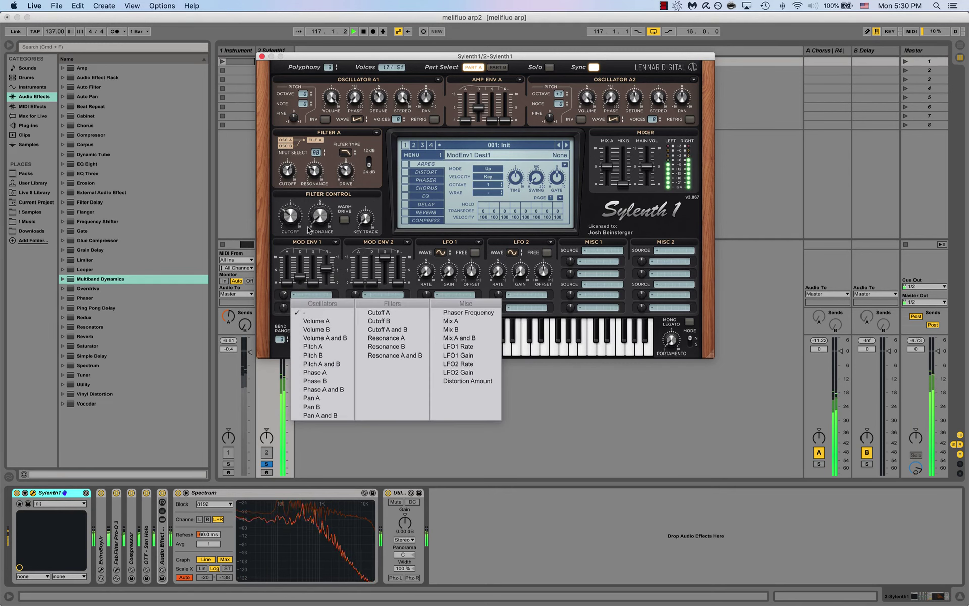
left_click(370, 329)
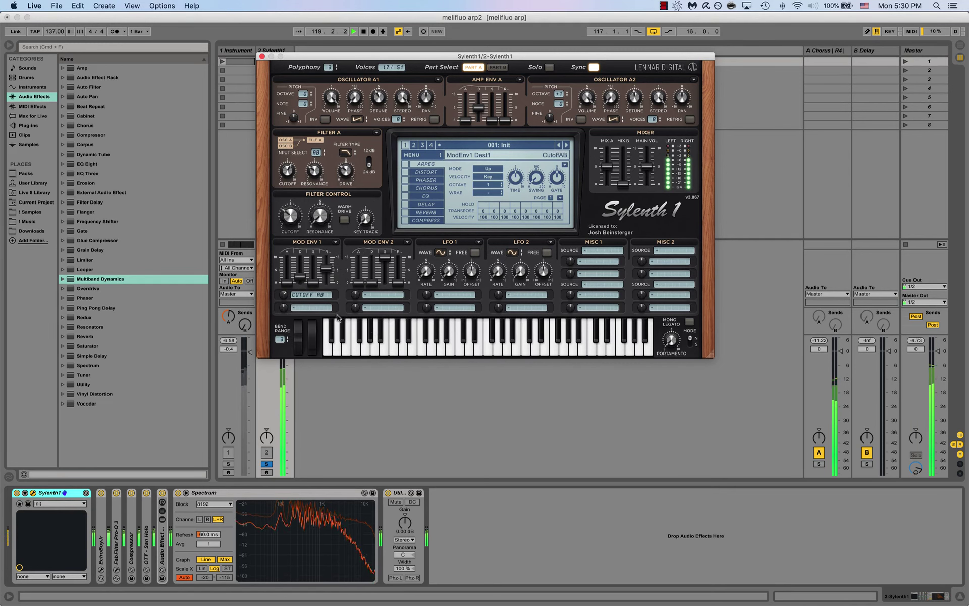
Lengthen and retune Mod Env 1's Decay
mouse_move(306, 276)
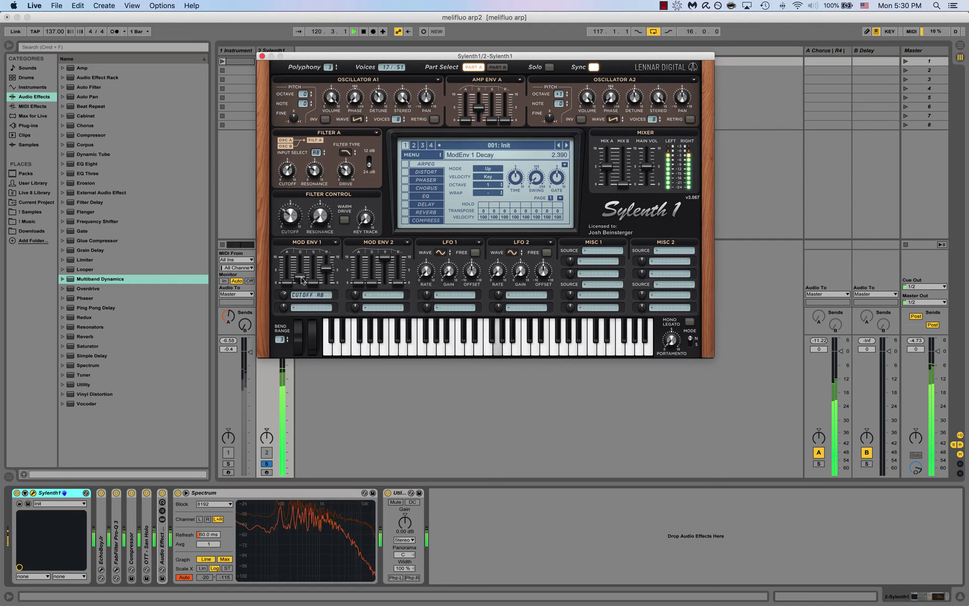
mouse_move(302, 280)
left_mouse_down()
mouse_move(302, 249)
mouse_move(305, 289)
left_mouse_up()
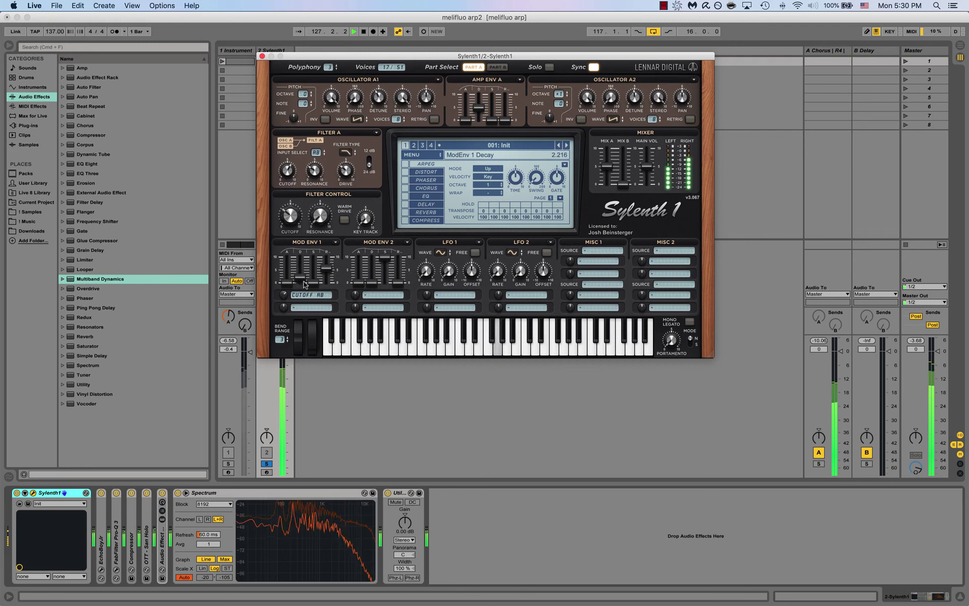
left_click_drag(305, 282, 304, 286)
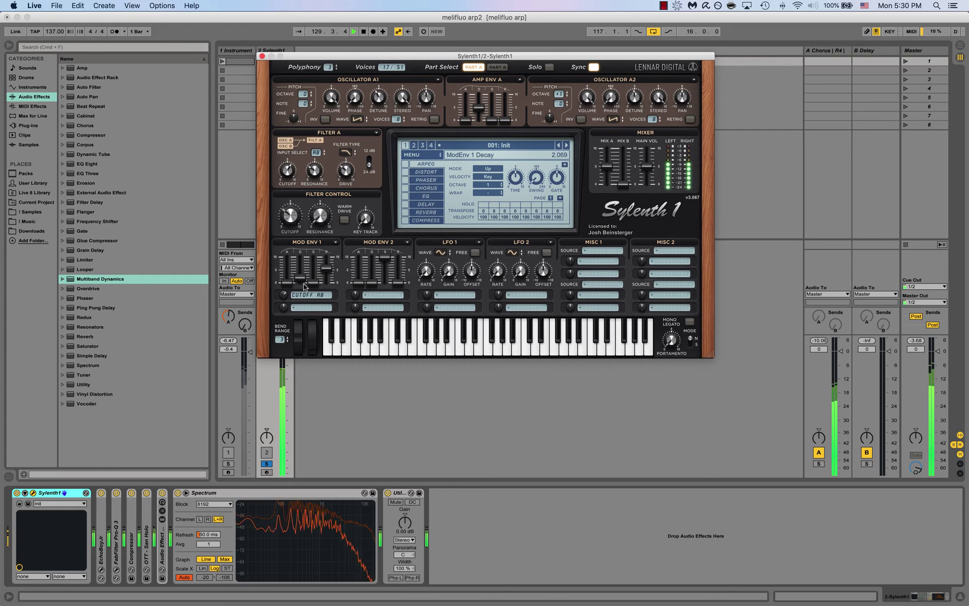
Raise FilterCtl Cutoff to 9.062 and stop playback
left_click(288, 219)
left_click_drag(289, 220, 286, 125)
key("space")
Compare Part B with Part A and keep Mod Env 1 targeting Cutoff AB
left_click(303, 295)
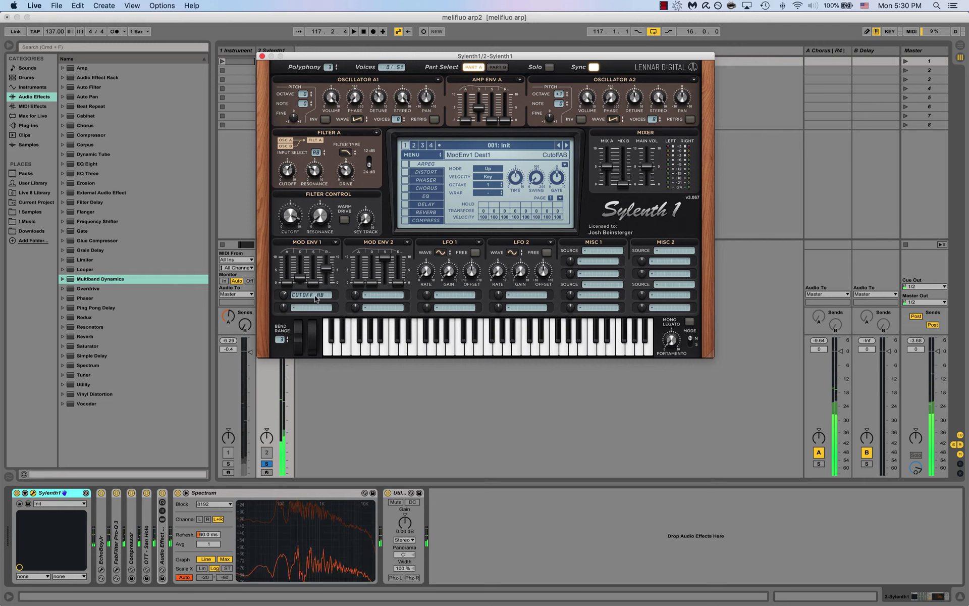
left_click(494, 67)
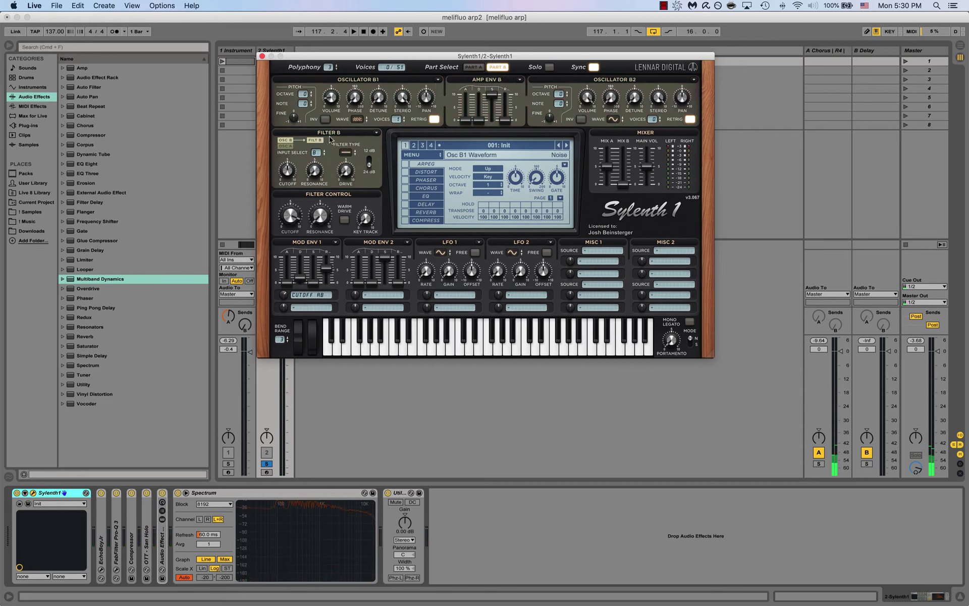
left_click(473, 67)
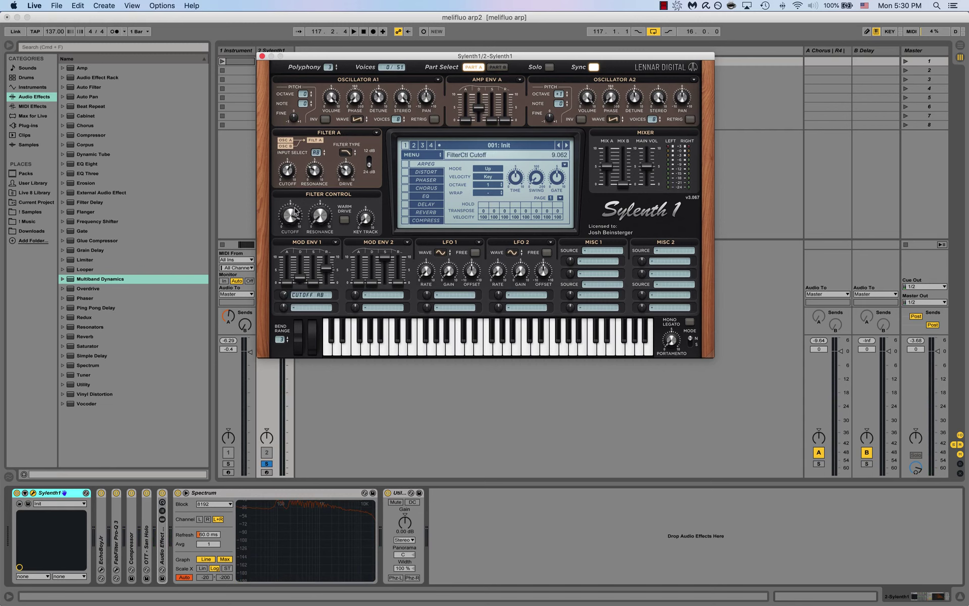
left_click(318, 296)
left_click(339, 274)
Audition Part B with its Mix B fader raised, then return to Part A
left_click(499, 67)
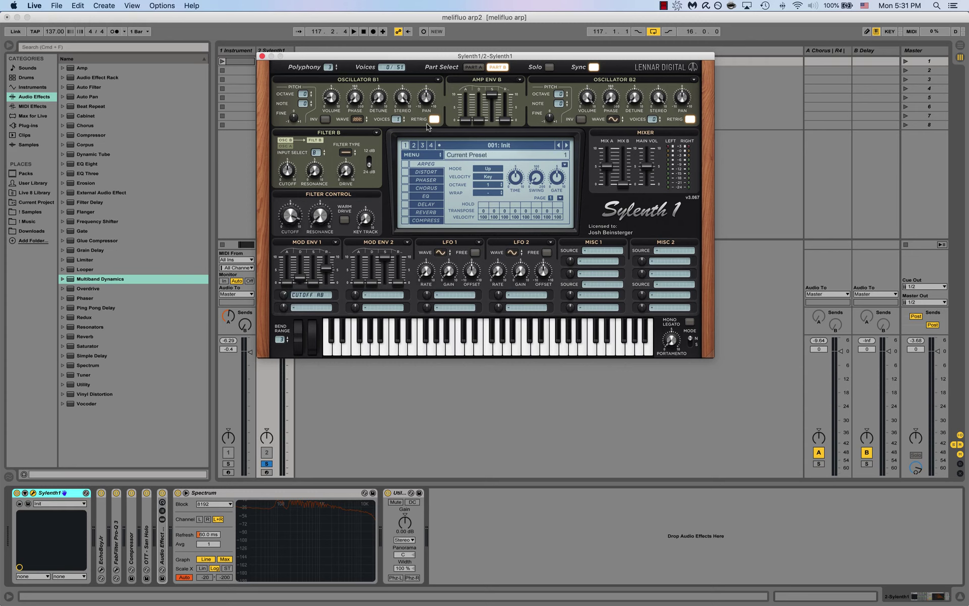
key("space")
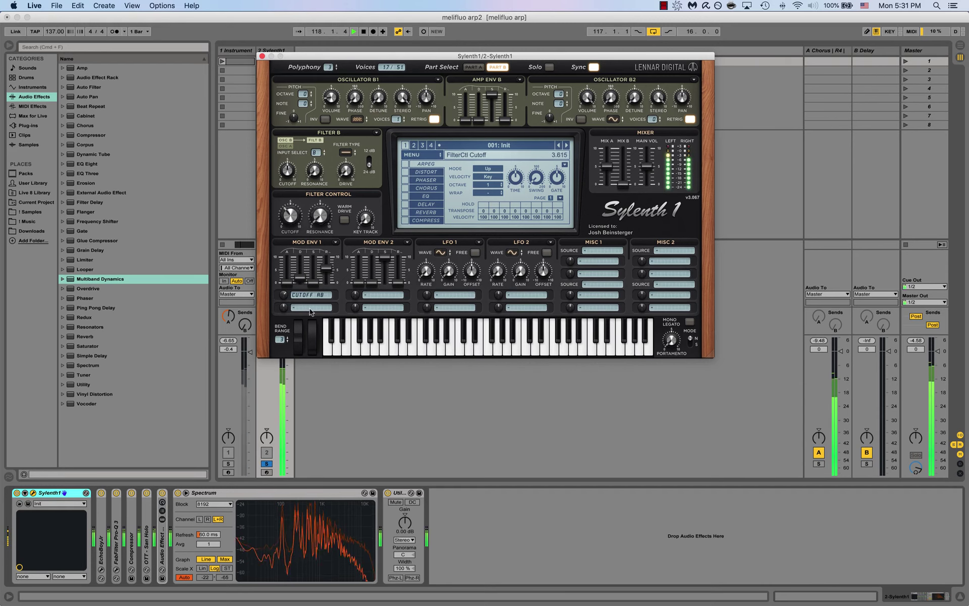
left_click_drag(623, 185, 622, 151)
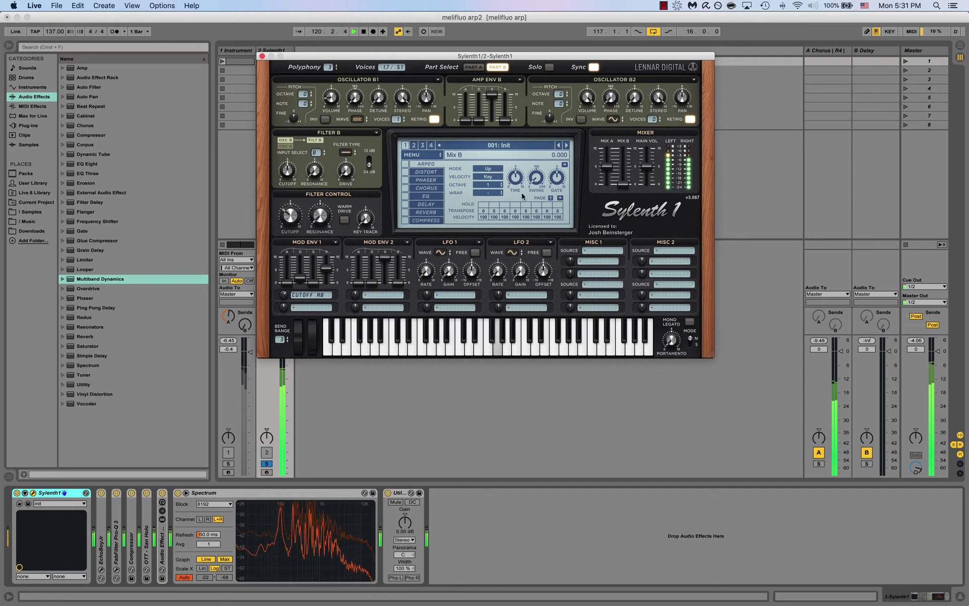
key("space")
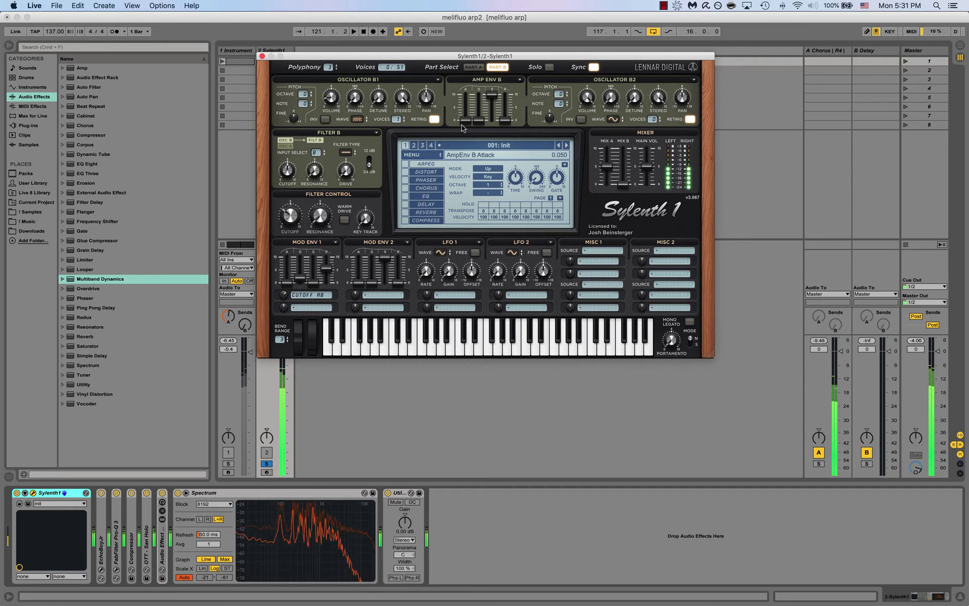
left_click(470, 67)
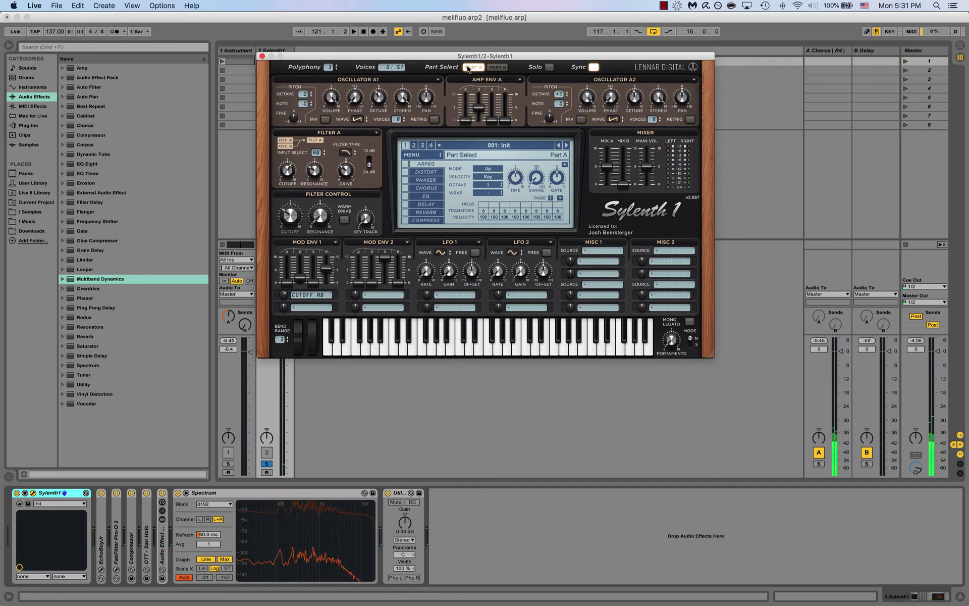
Close the Sylenth1 editor and select the 2 Sylenth1 track
left_click(262, 57)
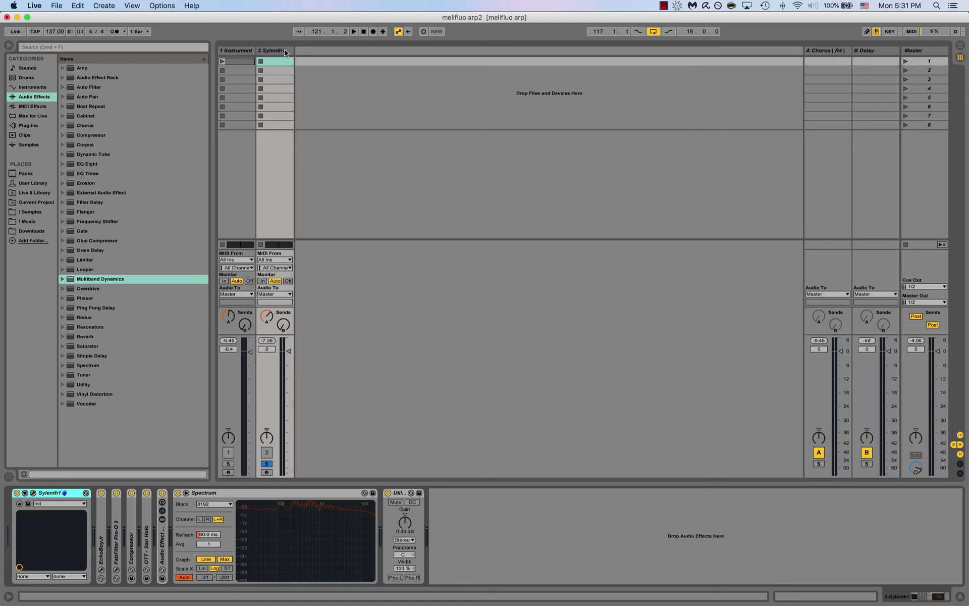
left_click(285, 51)
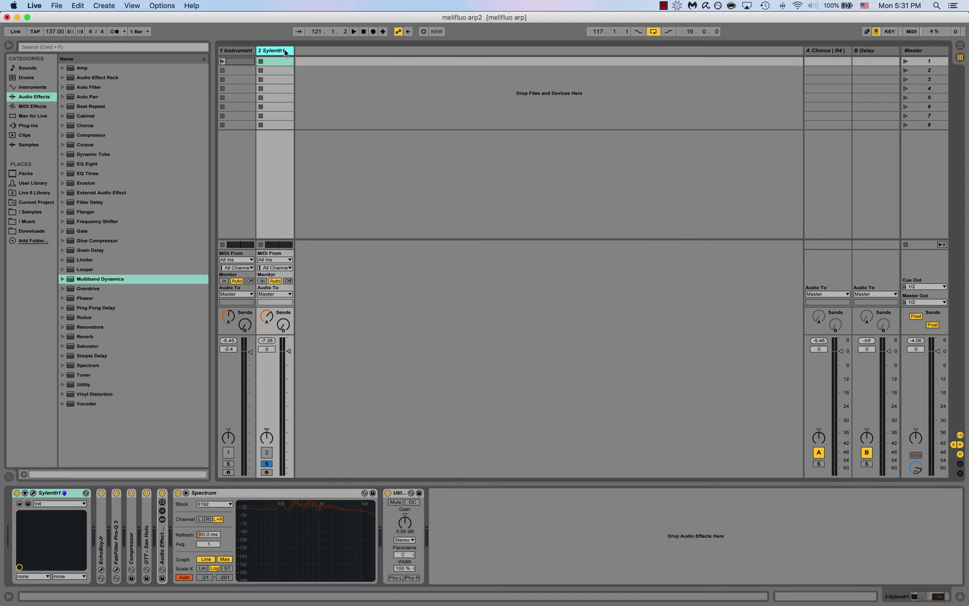